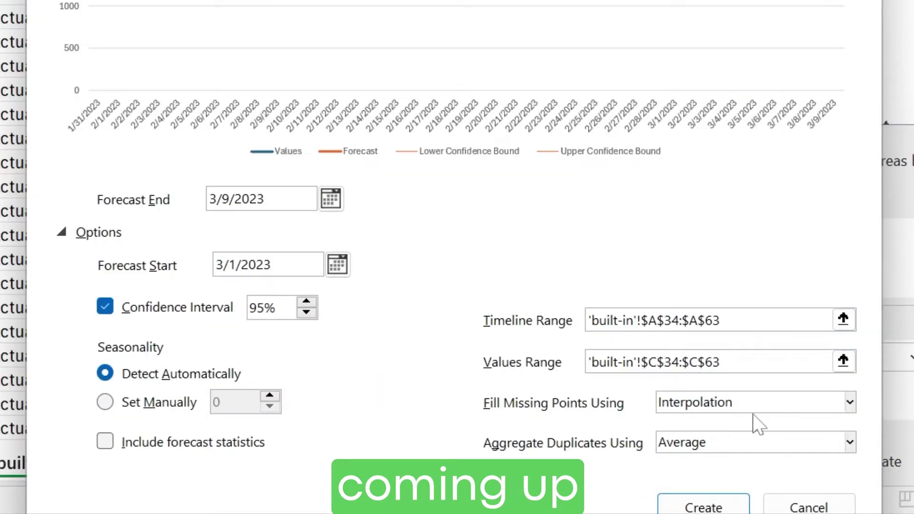
# Step: Switch from the forecast preview to the ecommerce_dataset_final_correct worksheet
pyautogui.press('Tab')
pyautogui.press('Tab')
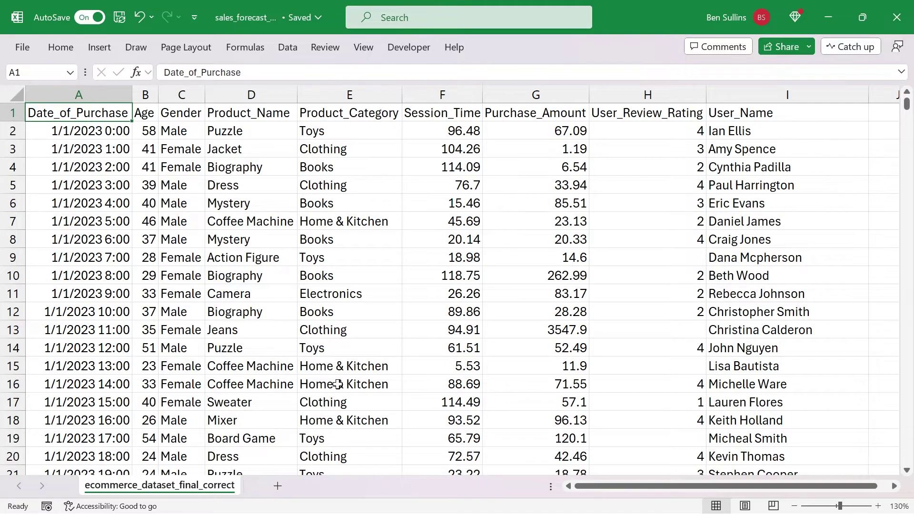
pyautogui.click(99, 236)
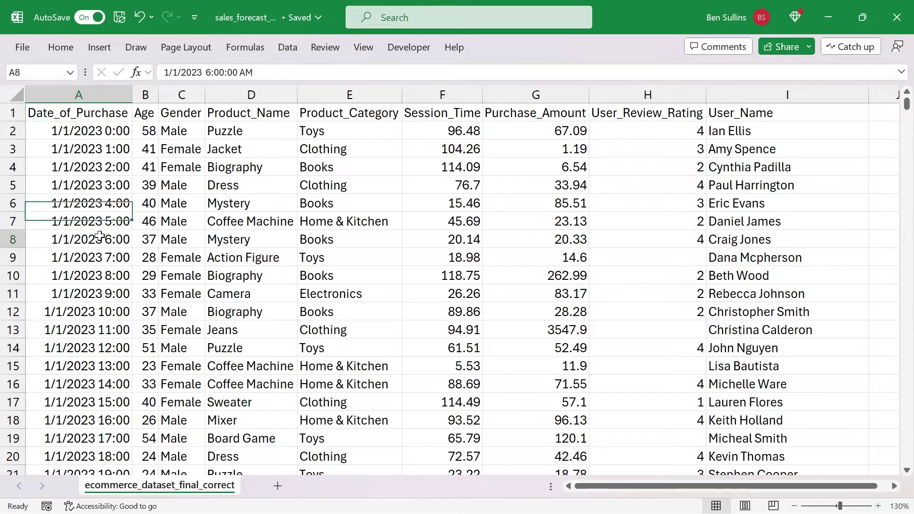
pyautogui.press('Up')
pyautogui.press('Up')
pyautogui.press('Up')
pyautogui.press('Up')
pyautogui.press('Up')
pyautogui.press('Up')
pyautogui.press('Up')
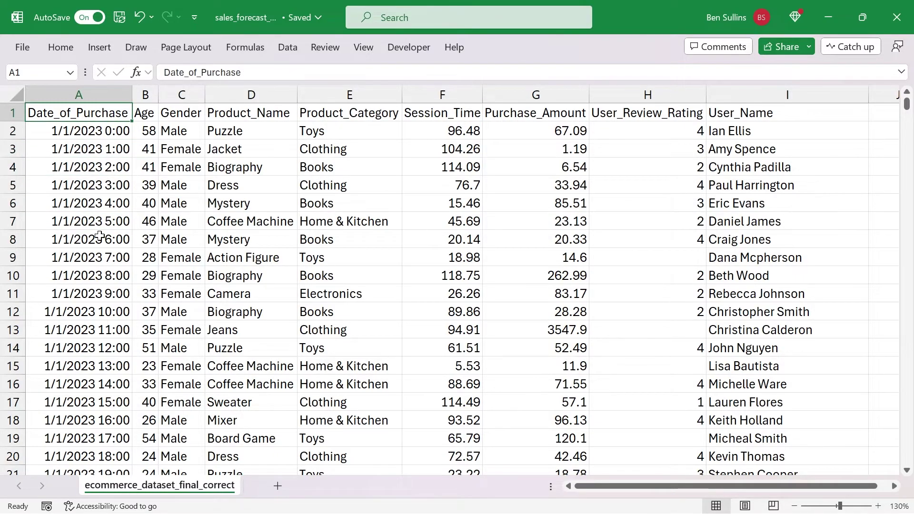
pyautogui.press('Right')
pyautogui.press('Right')
pyautogui.press('Right')
pyautogui.hotkey('shift', 'Right')
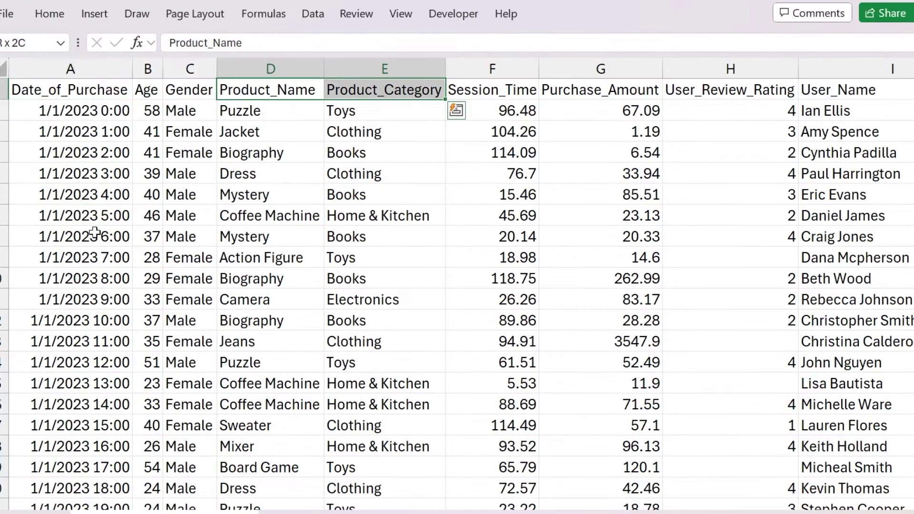
pyautogui.press('Left')
pyautogui.press('Right')
pyautogui.hotkey('shift', 'Right')
pyautogui.press('Right')
pyautogui.press('Right')
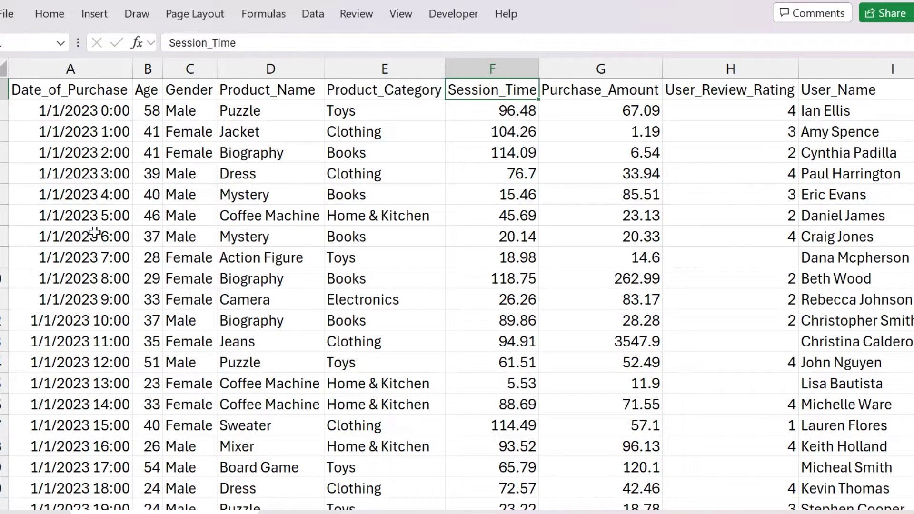
pyautogui.hotkey('shift', 'Right')
pyautogui.press('Right')
pyautogui.press('Right')
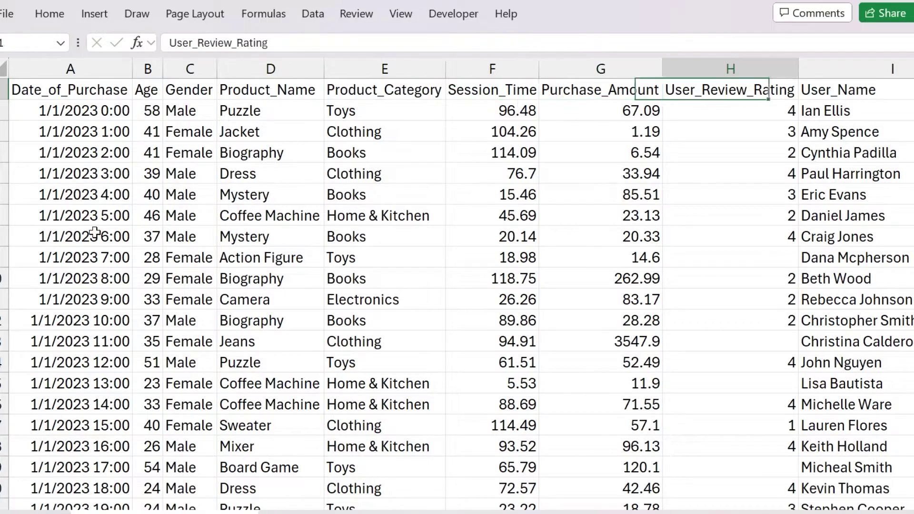
pyautogui.press('Right')
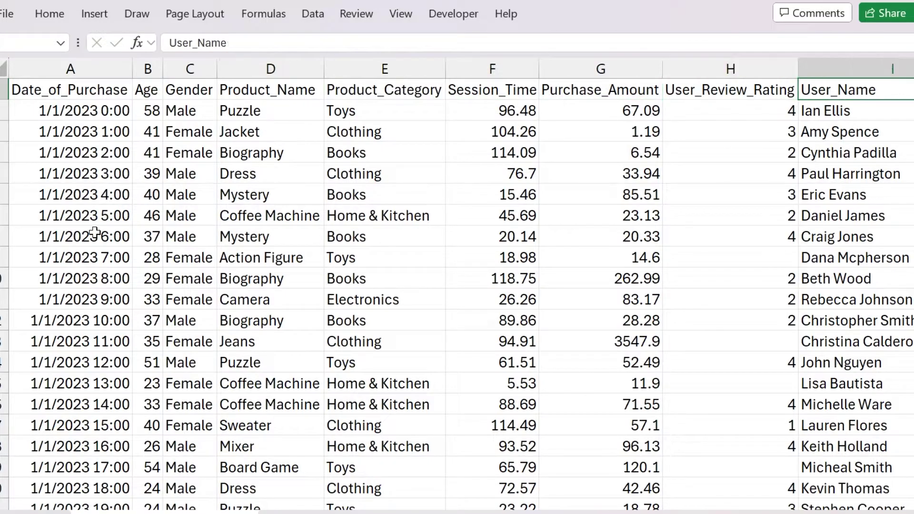
pyautogui.press('Left')
pyautogui.press('Left')
pyautogui.press('Left')
pyautogui.press('Left')
pyautogui.press('Left')
pyautogui.press('Left')
pyautogui.press('Left')
pyautogui.press('Left')
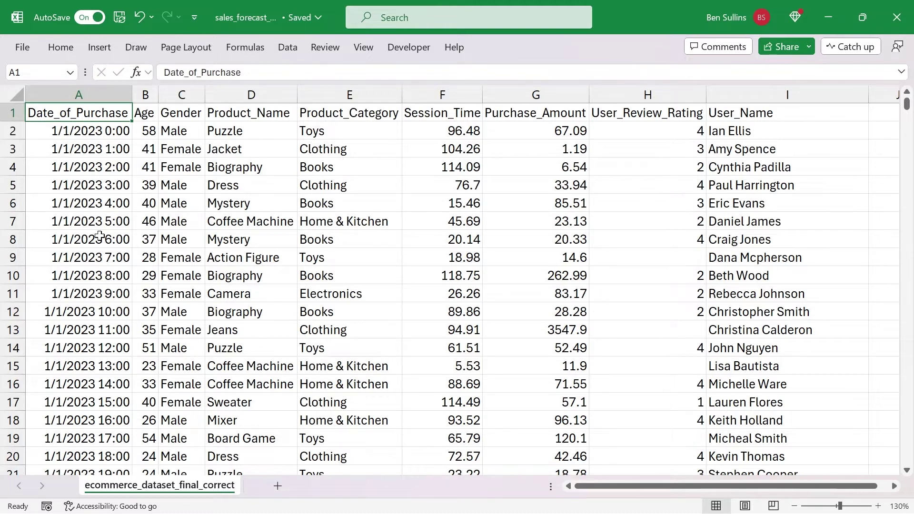
pyautogui.click(510, 134)
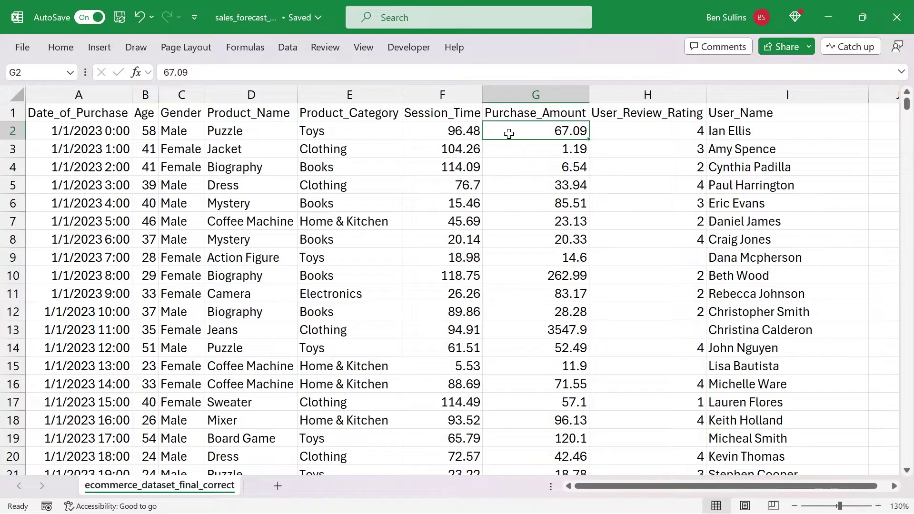
pyautogui.click(109, 128)
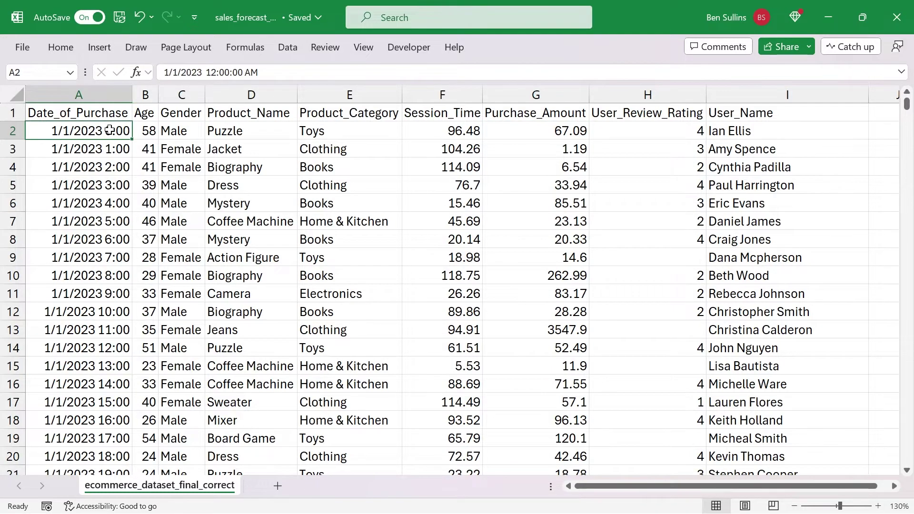
pyautogui.hotkey('ctrl', 'z')
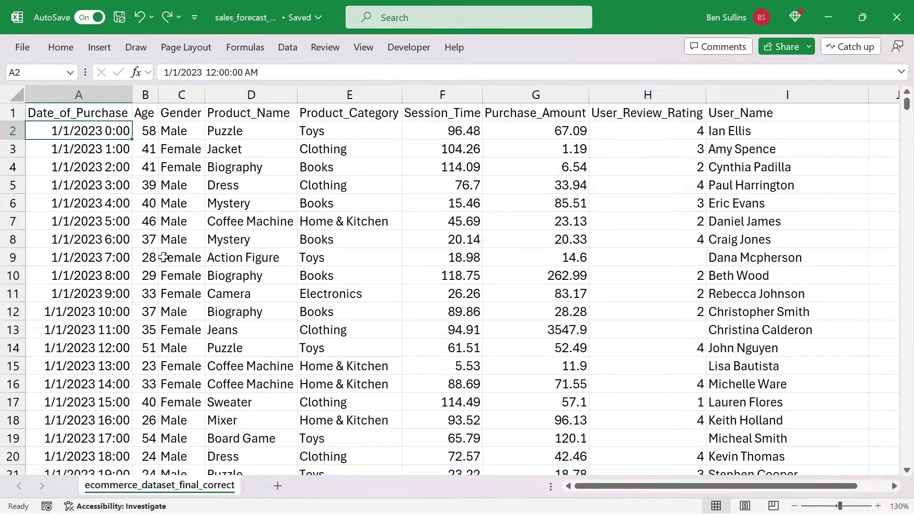
# Step: Insert a new column B headed Day_of_Purchase
pyautogui.rightClick(145, 95)
pyautogui.click(191, 246)
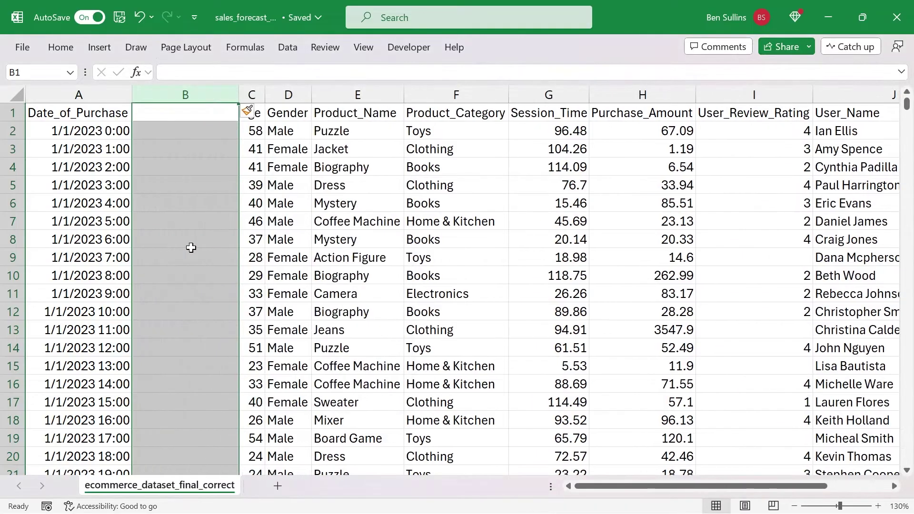
pyautogui.press('Right')
pyautogui.press('Left')
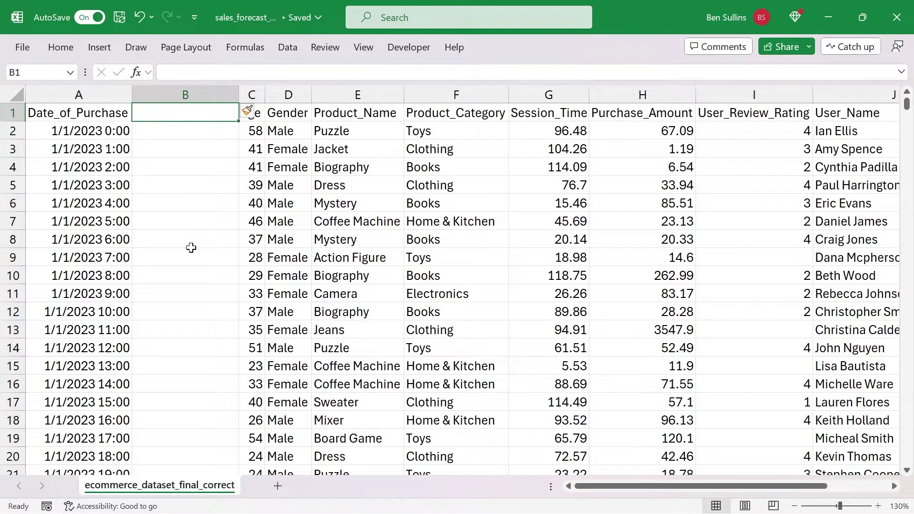
pyautogui.write('Day_of')
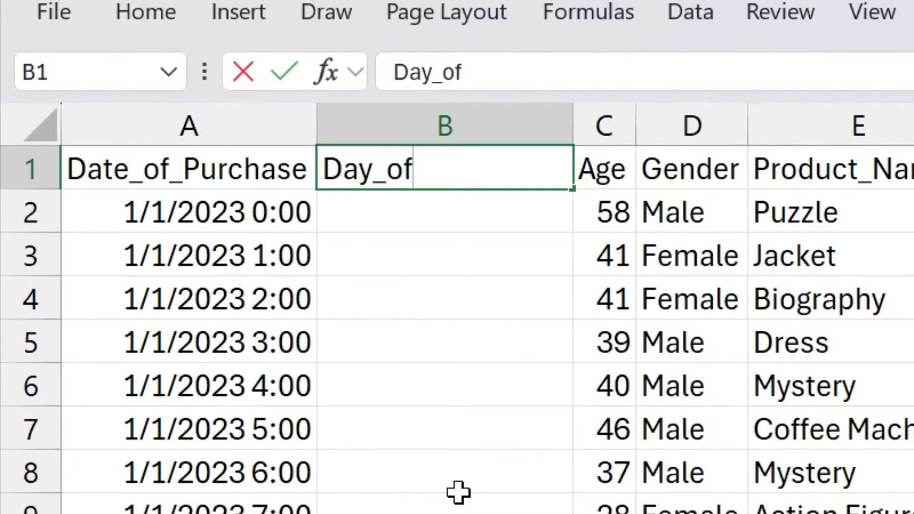
pyautogui.write('_Purchase')
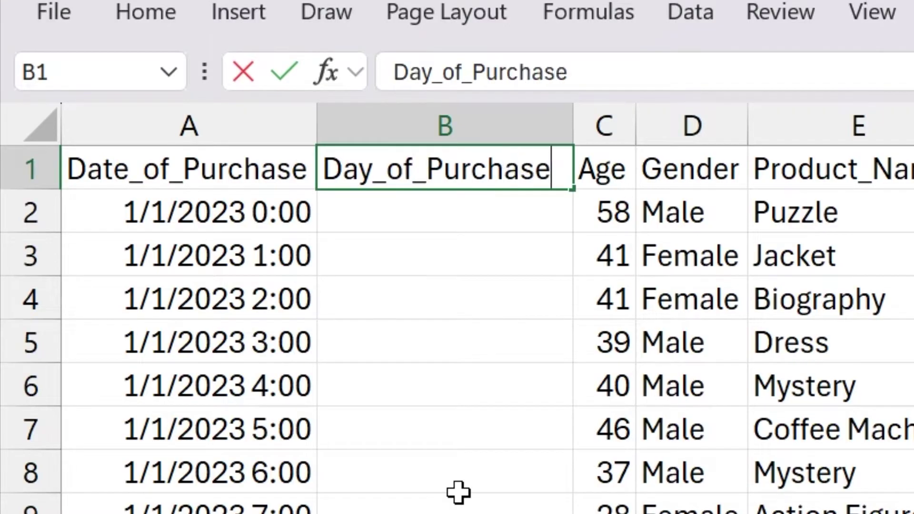
pyautogui.press('Return')
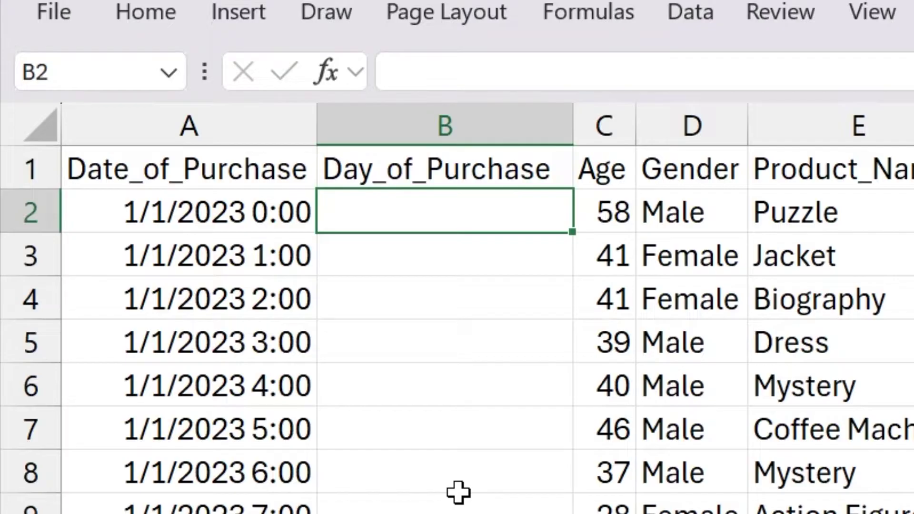
# Step: Enter =DATE(YEAR(A2),MONTH(A2),DAY(A2)) in B2 to drop the time from the timestamp
pyautogui.write('=')
pyautogui.press('BackSpace')
pyautogui.write('=')
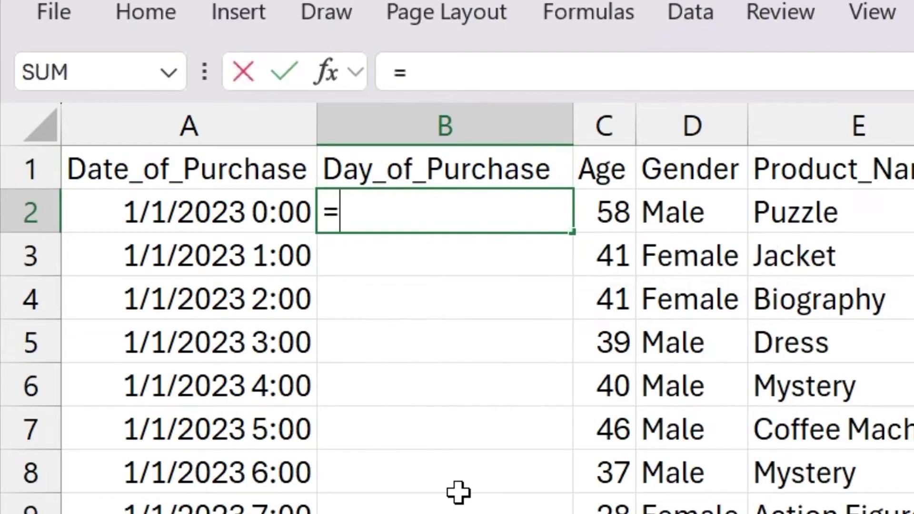
pyautogui.write('date(year(')
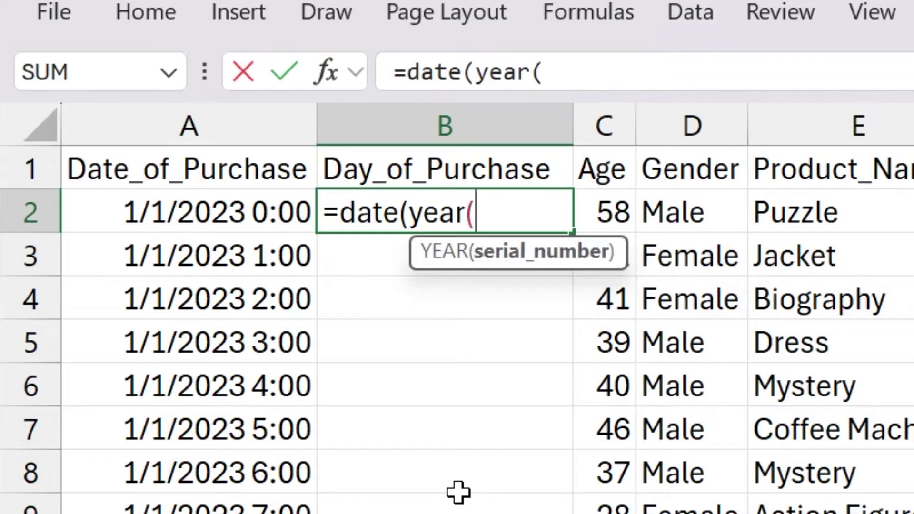
pyautogui.press('Left')
pyautogui.write(',')
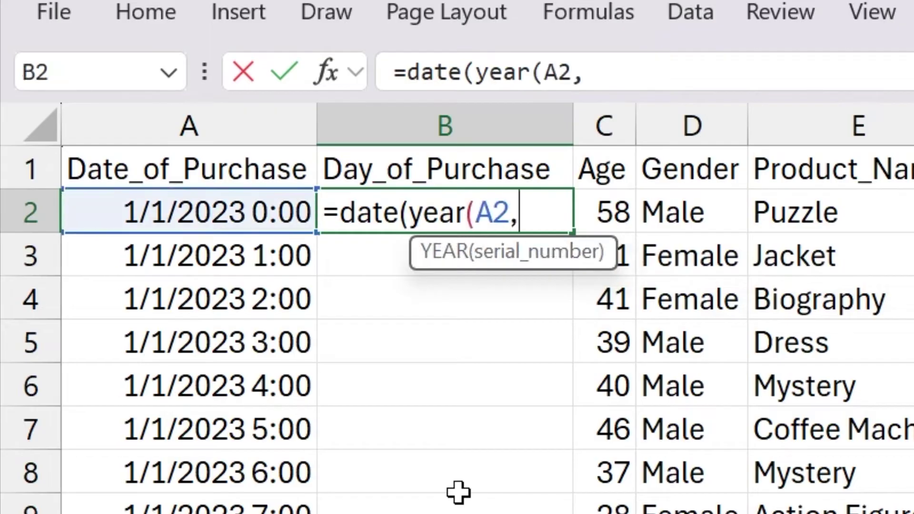
pyautogui.write(')')
pyautogui.press('BackSpace')
pyautogui.press('BackSpace')
pyautogui.write('),month(')
pyautogui.press('Left')
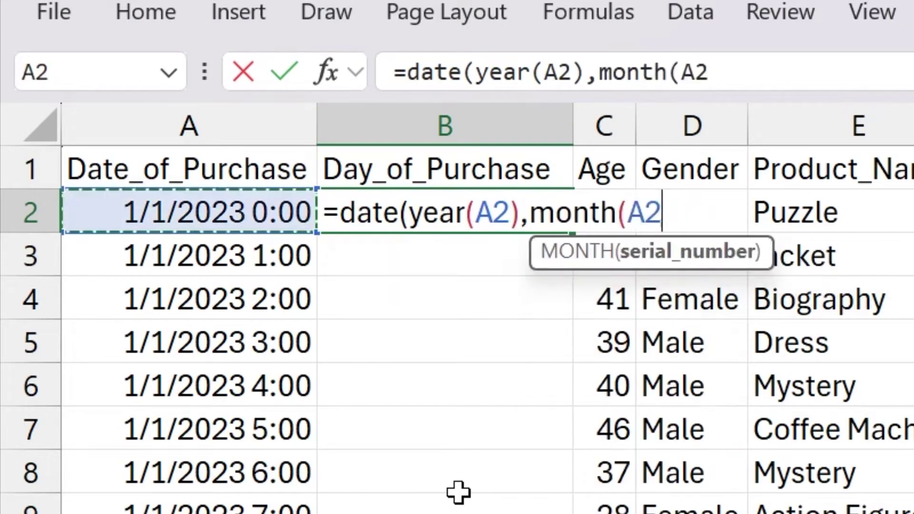
pyautogui.write('),day(')
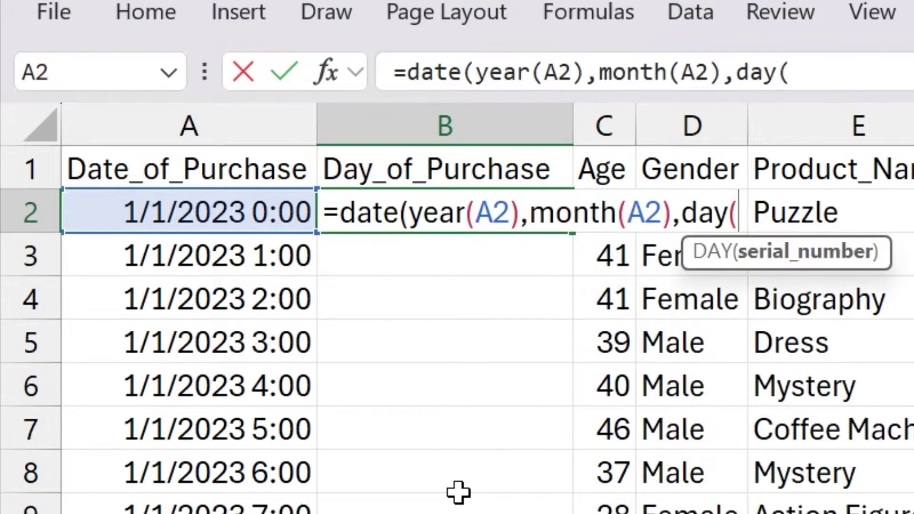
pyautogui.press('Left')
pyautogui.write('))')
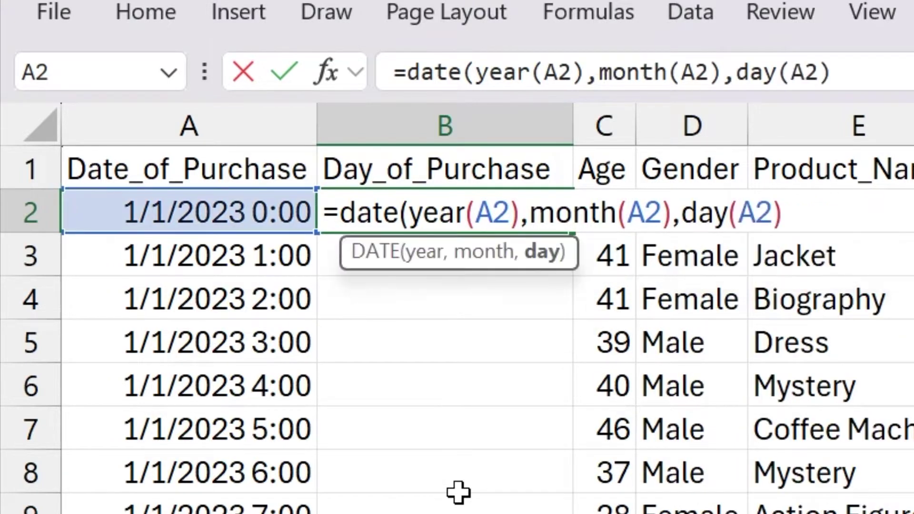
pyautogui.press('Return')
pyautogui.press('Up')
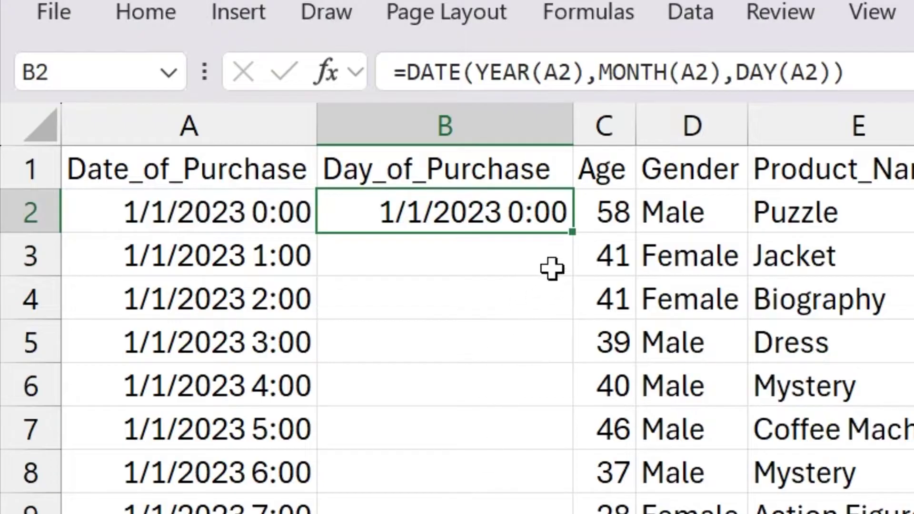
# Step: Fill the date formula down column B and format it as Short Date
pyautogui.doubleClick(569, 231)
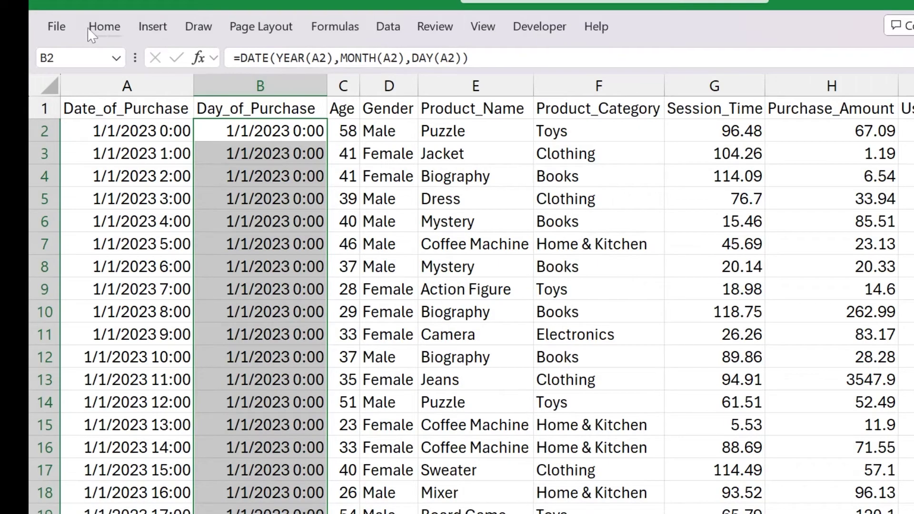
pyautogui.click(89, 31)
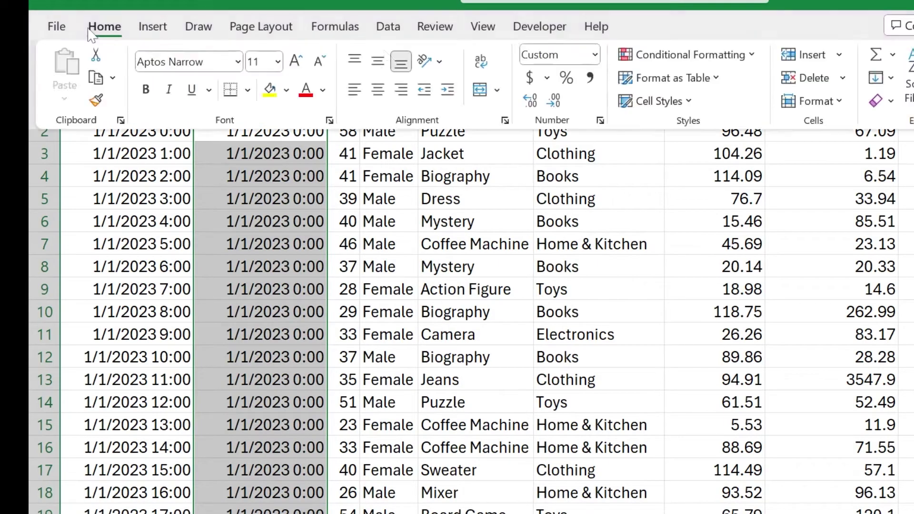
pyautogui.click(593, 56)
pyautogui.click(606, 256)
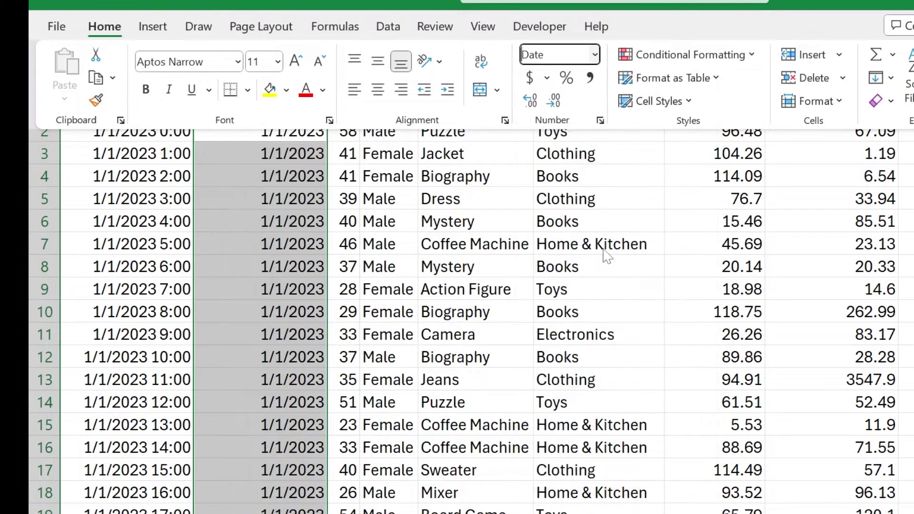
pyautogui.press('Escape')
pyautogui.press('Up')
pyautogui.press('Left')
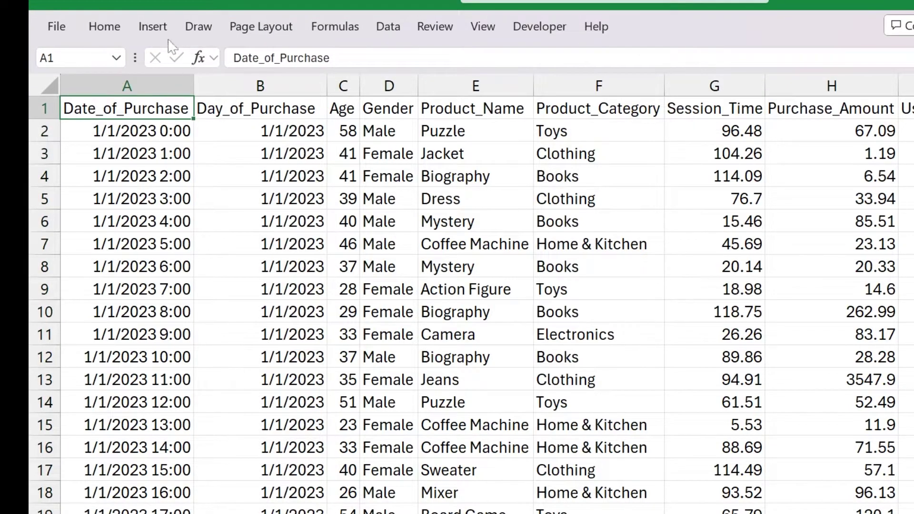
# Step: Create a pivot table on a new sheet with Day_of_Purchase rows and summed Purchase_Amount
pyautogui.click(155, 28)
pyautogui.click(57, 67)
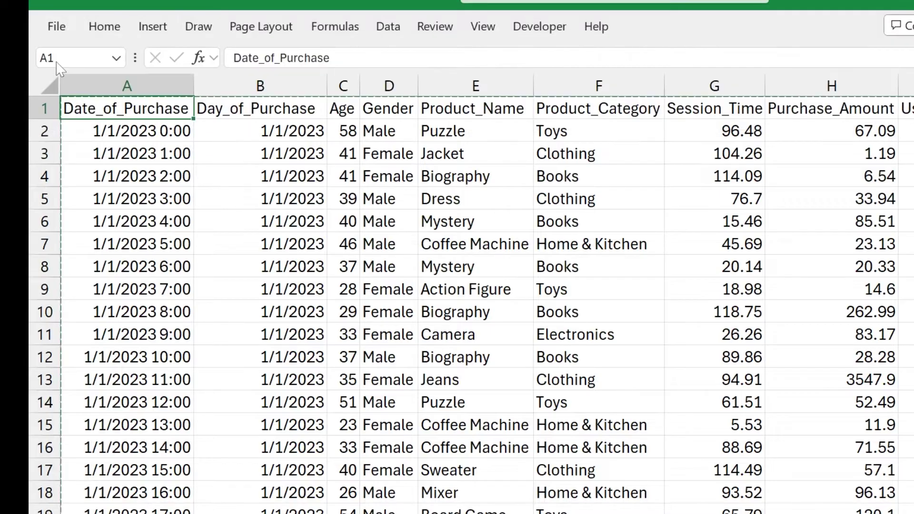
pyautogui.click(728, 347)
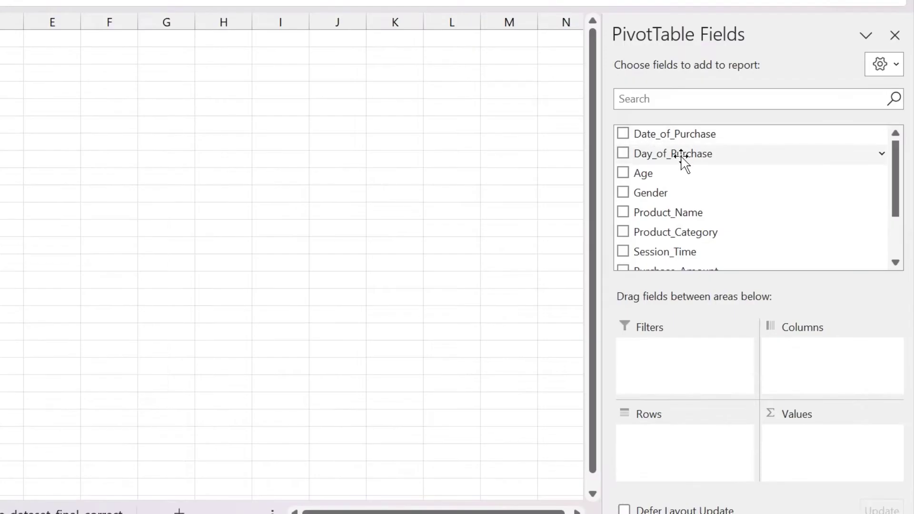
pyautogui.moveTo(684, 162); pyautogui.dragTo(663, 452)
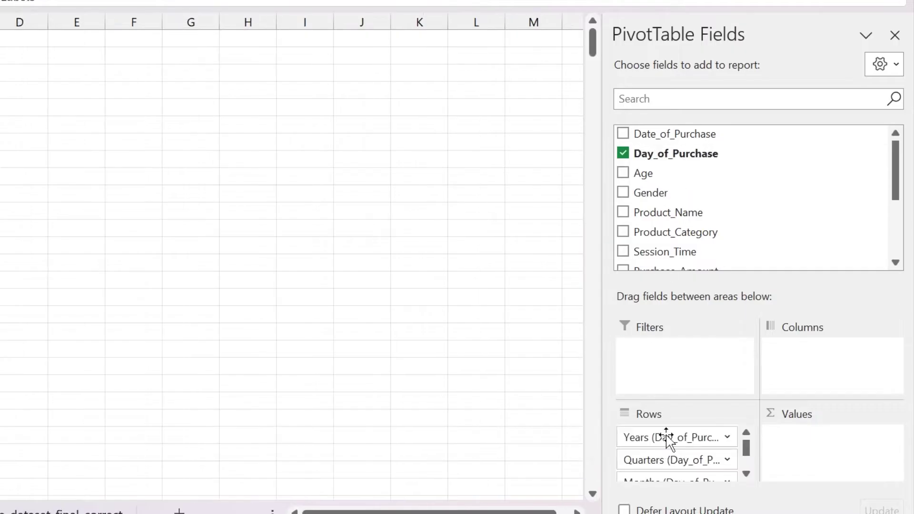
pyautogui.scroll(-3, 760, 240)
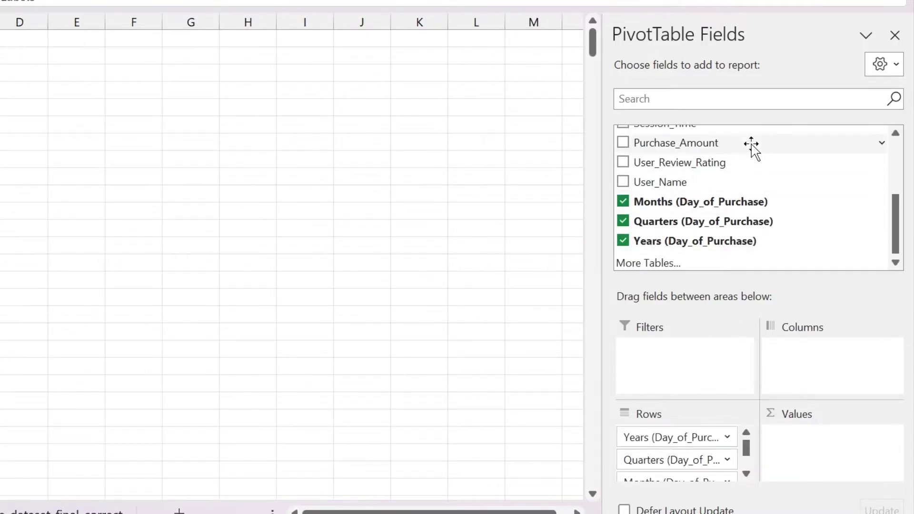
pyautogui.moveTo(749, 143); pyautogui.dragTo(831, 453)
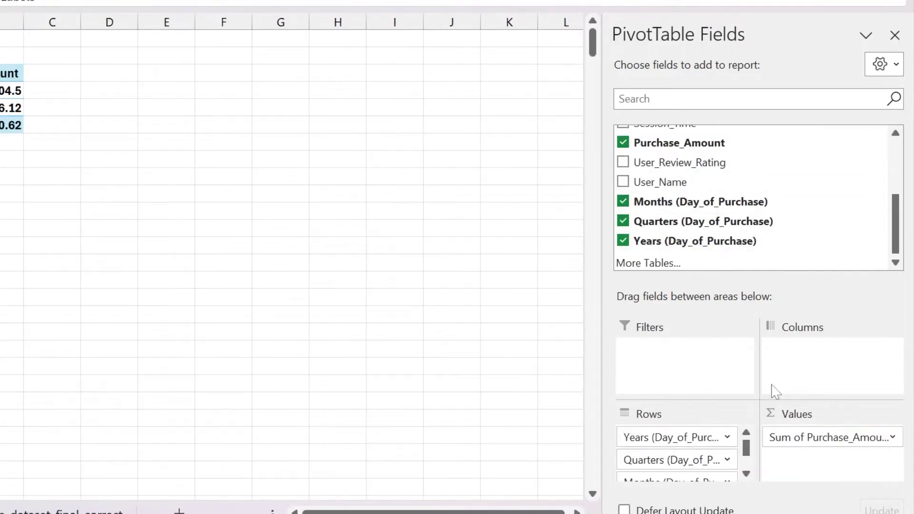
# Step: Remove the Months, Quarters and Years groupings so every single day is listed
pyautogui.click(623, 201)
pyautogui.click(623, 221)
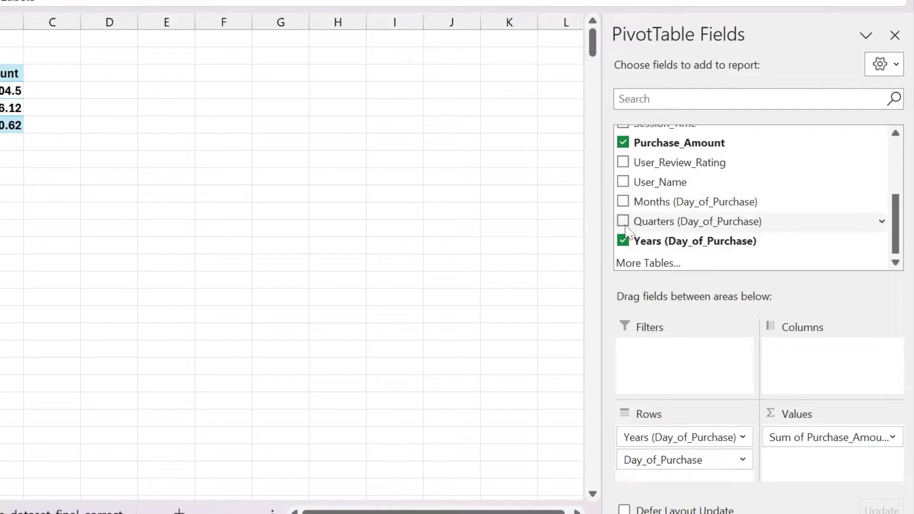
pyautogui.click(623, 241)
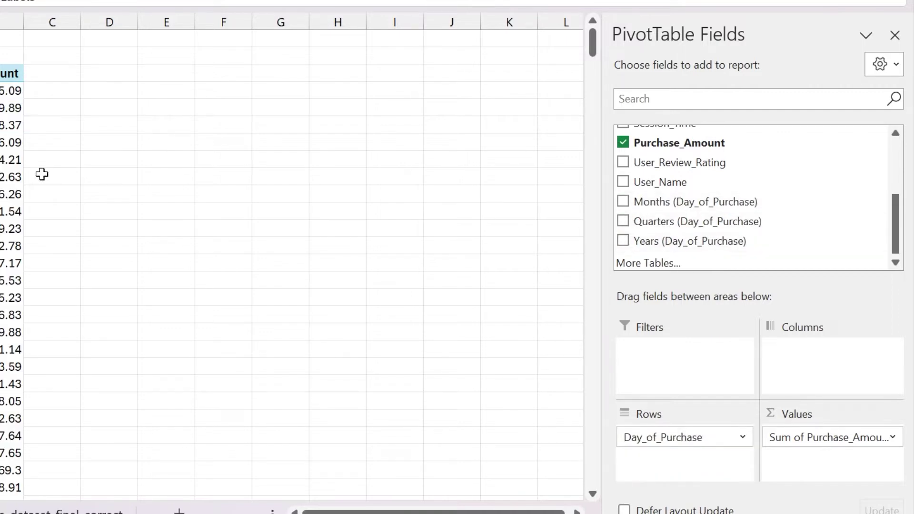
pyautogui.click(238, 144)
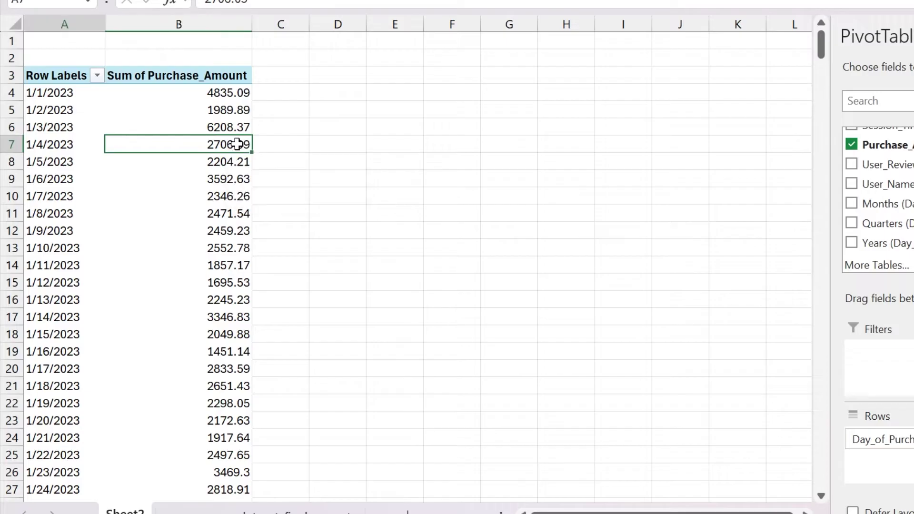
pyautogui.press('Left')
pyautogui.hotkey('ctrl', 'Down')
pyautogui.hotkey('ctrl', 'Up')
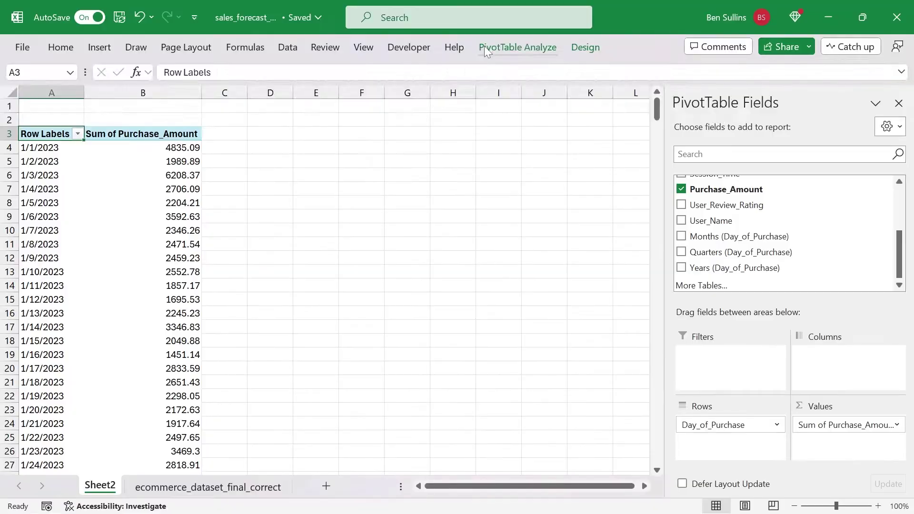
# Step: Turn off both row and column grand totals in PivotTable Options
pyautogui.click(485, 47)
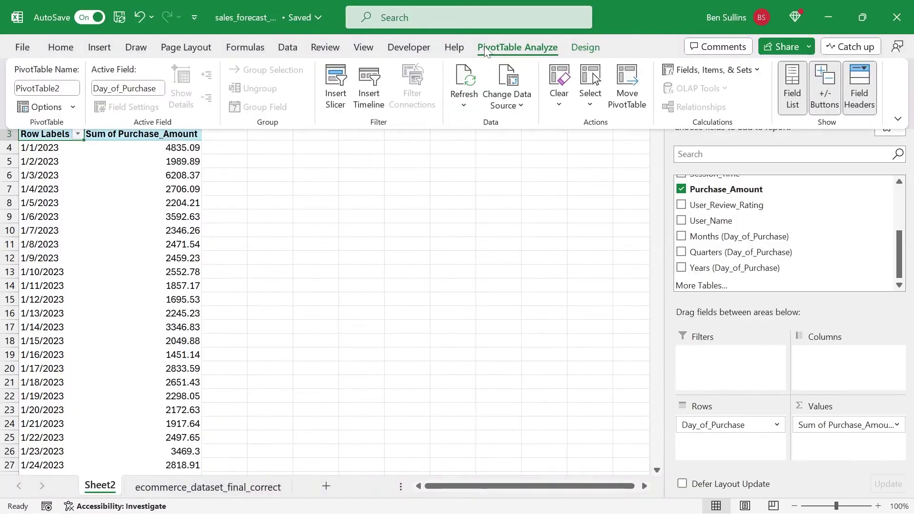
pyautogui.click(46, 107)
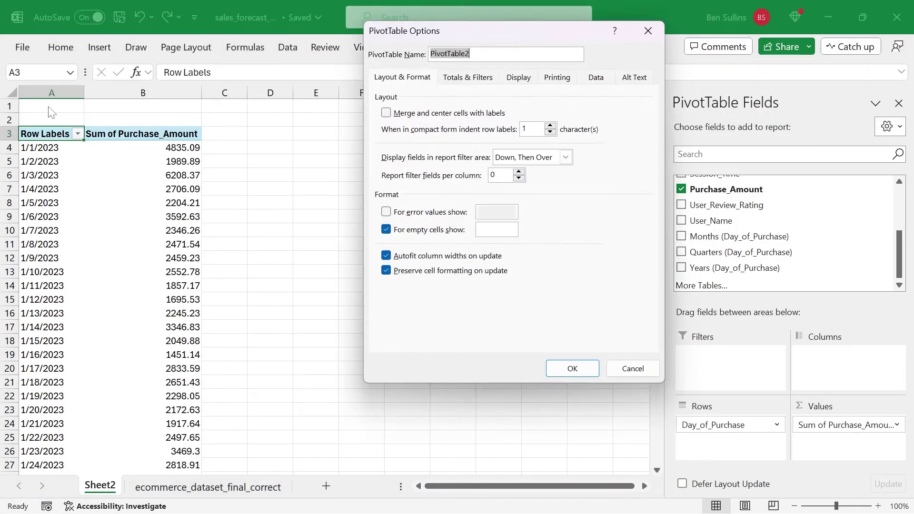
pyautogui.click(473, 79)
pyautogui.click(442, 129)
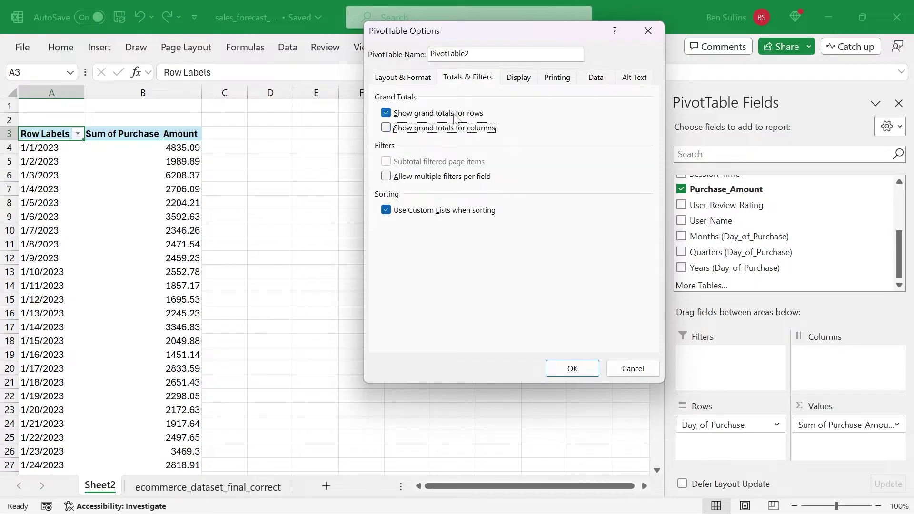
pyautogui.click(457, 116)
pyautogui.click(569, 370)
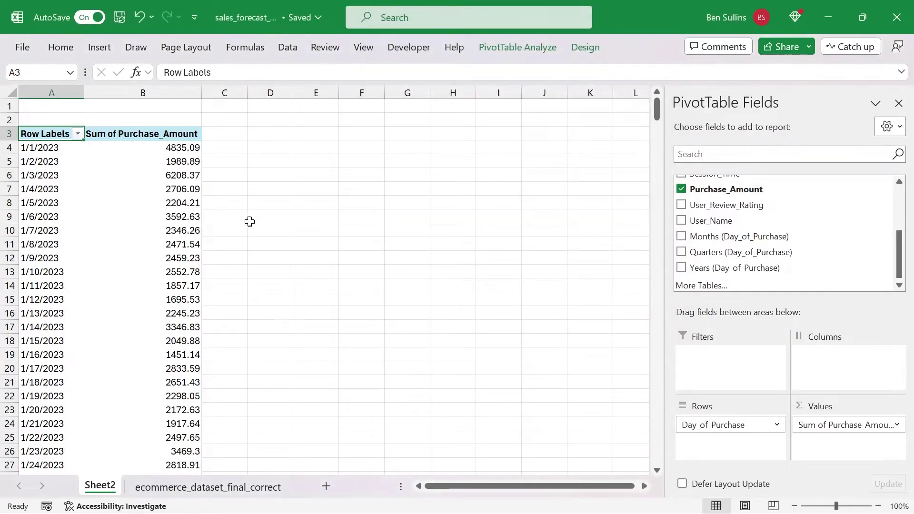
pyautogui.press('Down')
pyautogui.hotkey('ctrl', 'Down')
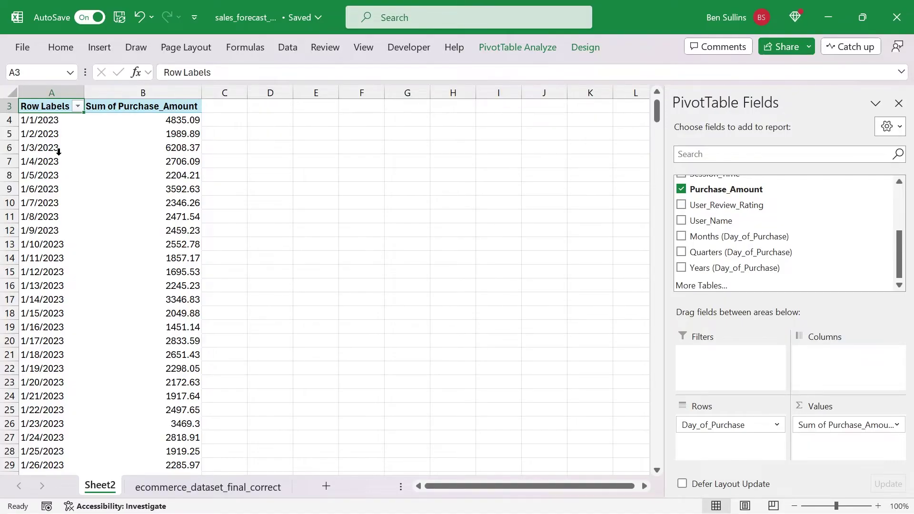
pyautogui.press('Down')
pyautogui.press('Right')
pyautogui.press('Down')
pyautogui.press('Down')
pyautogui.press('Down')
pyautogui.press('Down')
pyautogui.press('Down')
pyautogui.press('Down')
pyautogui.press('Down')
pyautogui.press('Down')
pyautogui.press('Down')
pyautogui.press('Down')
pyautogui.press('Down')
pyautogui.press('Down')
pyautogui.press('Down')
pyautogui.press('Down')
pyautogui.press('Down')
pyautogui.press('Down')
pyautogui.press('Down')
pyautogui.press('Down')
pyautogui.press('Down')
pyautogui.press('Down')
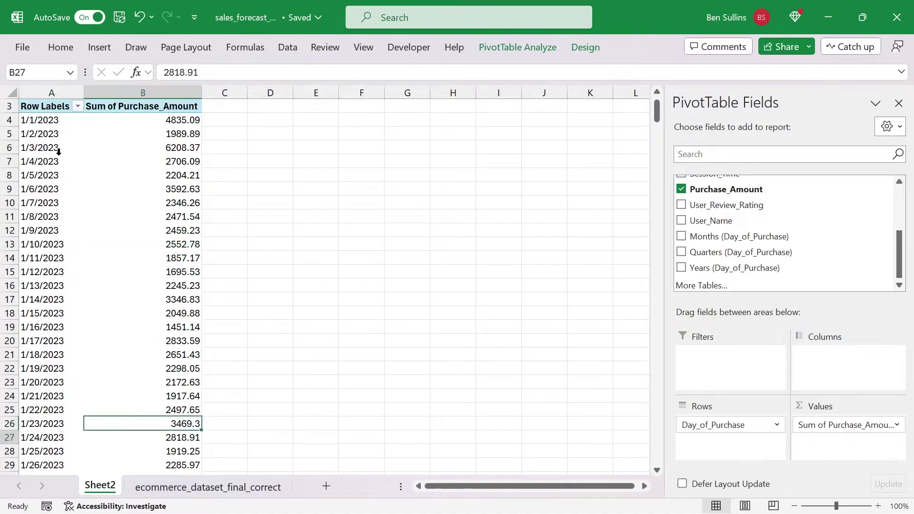
pyautogui.press('Down')
pyautogui.press('Down')
pyautogui.press('Down')
pyautogui.press('Down')
pyautogui.press('Down')
pyautogui.press('Down')
pyautogui.press('Down')
pyautogui.press('Down')
pyautogui.press('Down')
pyautogui.press('Down')
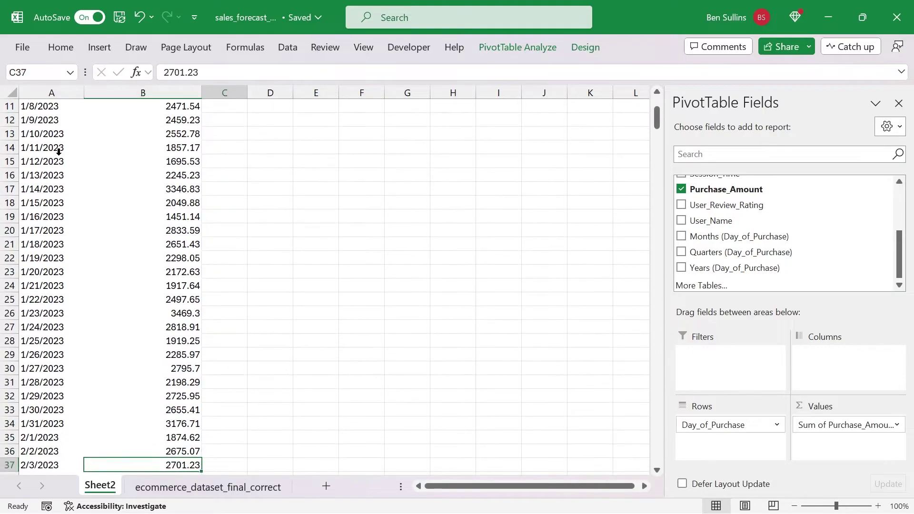
pyautogui.press('Right')
# Step: Enter =AVERAGE(B4:B33) in C34 as the first 30-day average
pyautogui.press('Up')
pyautogui.press('Up')
pyautogui.press('Up')
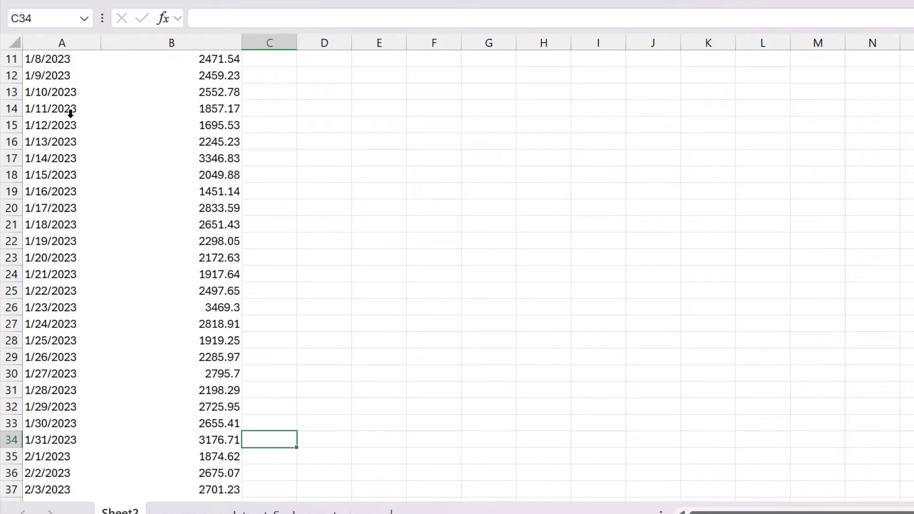
pyautogui.write('=average')
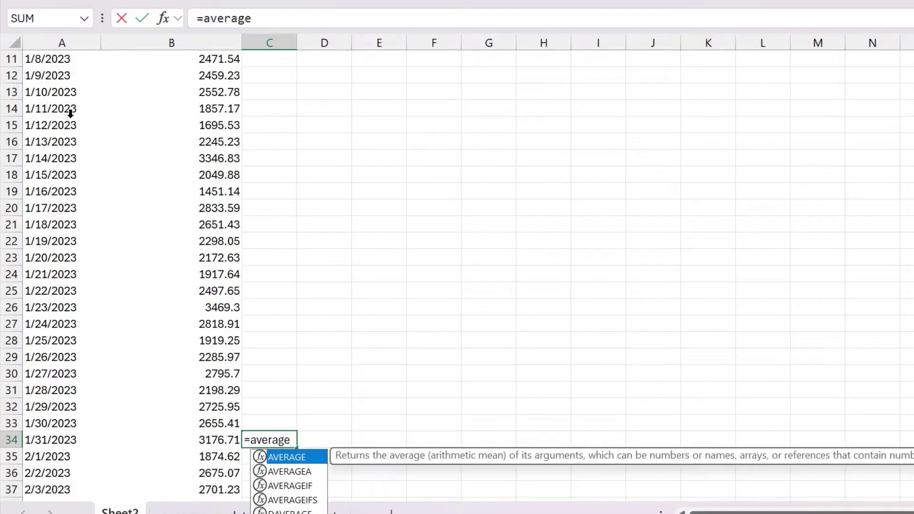
pyautogui.write('(')
pyautogui.press('Left')
pyautogui.press('Up')
pyautogui.hotkey('ctrl', 'shift', 'Up')
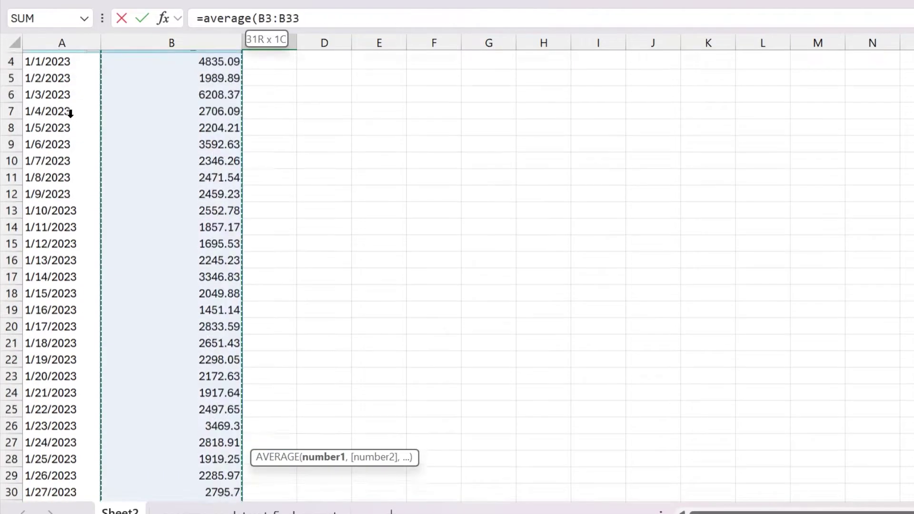
pyautogui.hotkey('shift', 'Down')
pyautogui.press('Return')
pyautogui.press('Up')
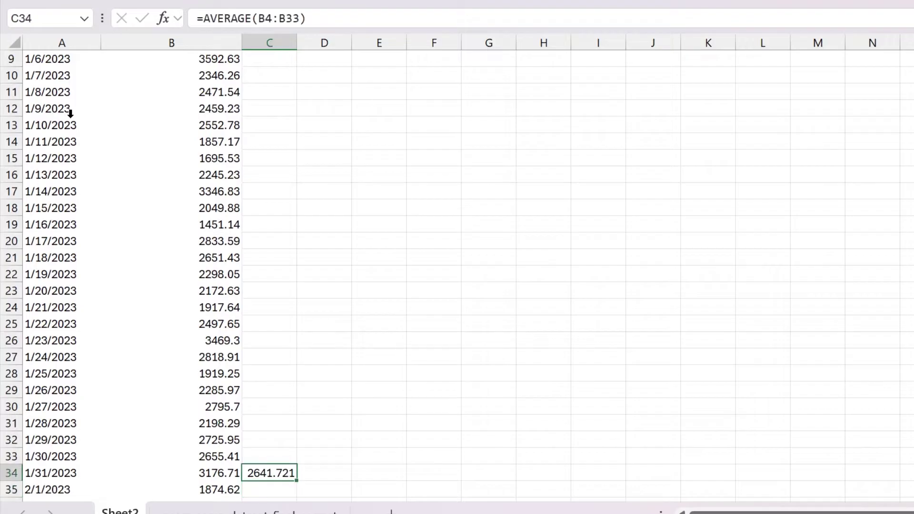
pyautogui.press('Up')
pyautogui.press('Down')
# Step: Fill the average formula down C34:C63 with Ctrl+D and check the results
pyautogui.hotkey('shift', 'Down')
pyautogui.hotkey('shift', 'Down')
pyautogui.hotkey('shift', 'Down')
pyautogui.hotkey('shift', 'Down')
pyautogui.hotkey('shift', 'Down')
pyautogui.hotkey('shift', 'Down')
pyautogui.hotkey('shift', 'Down')
pyautogui.hotkey('shift', 'Down')
pyautogui.hotkey('shift', 'Down')
pyautogui.hotkey('shift', 'Down')
pyautogui.hotkey('shift', 'Down')
pyautogui.hotkey('shift', 'Down')
pyautogui.hotkey('shift', 'Down')
pyautogui.hotkey('shift', 'Down')
pyautogui.hotkey('shift', 'Down')
pyautogui.hotkey('shift', 'Down')
pyautogui.hotkey('shift', 'Down')
pyautogui.hotkey('shift', 'Down')
pyautogui.hotkey('shift', 'Down')
pyautogui.hotkey('shift', 'Down')
pyautogui.hotkey('shift', 'Down')
pyautogui.hotkey('shift', 'Down')
pyautogui.hotkey('shift', 'Down')
pyautogui.hotkey('shift', 'Down')
pyautogui.hotkey('shift', 'Down')
pyautogui.hotkey('shift', 'Down')
pyautogui.hotkey('shift', 'Down')
pyautogui.hotkey('shift', 'Down')
pyautogui.hotkey('shift', 'Down')
pyautogui.hotkey('shift', 'Down')
pyautogui.hotkey('shift', 'Down')
pyautogui.hotkey('shift', 'Down')
pyautogui.hotkey('shift', 'Up')
pyautogui.hotkey('shift', 'Up')
pyautogui.hotkey('shift', 'Up')
pyautogui.hotkey('shift', 'Up')
pyautogui.hotkey('shift', 'Up')
pyautogui.hotkey('shift', 'Up')
pyautogui.hotkey('shift', 'Up')
pyautogui.hotkey('shift', 'Up')
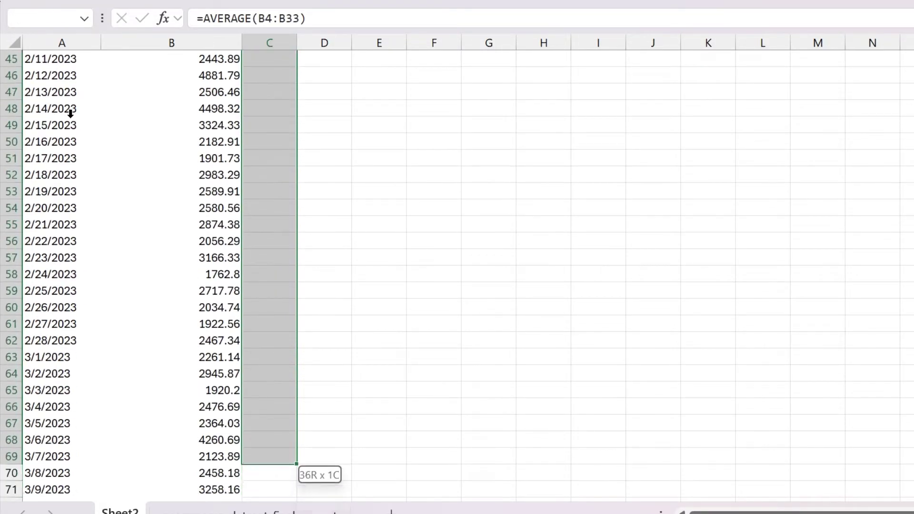
pyautogui.hotkey('shift', 'Up')
pyautogui.hotkey('shift', 'Up')
pyautogui.hotkey('shift', 'Up')
pyautogui.hotkey('shift', 'Up')
pyautogui.hotkey('shift', 'Up')
pyautogui.hotkey('shift', 'Up')
pyautogui.hotkey('shift', 'Up')
pyautogui.hotkey('shift', 'Down')
pyautogui.hotkey('shift', 'Down')
pyautogui.hotkey('shift', 'Down')
pyautogui.hotkey('shift', 'Down')
pyautogui.hotkey('shift', 'Down')
pyautogui.hotkey('shift', 'Down')
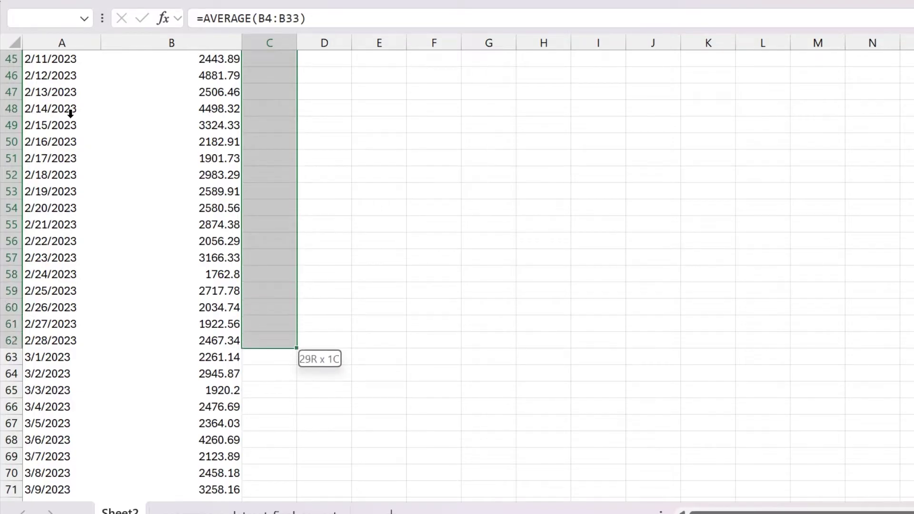
pyautogui.hotkey('ctrl', 'd')
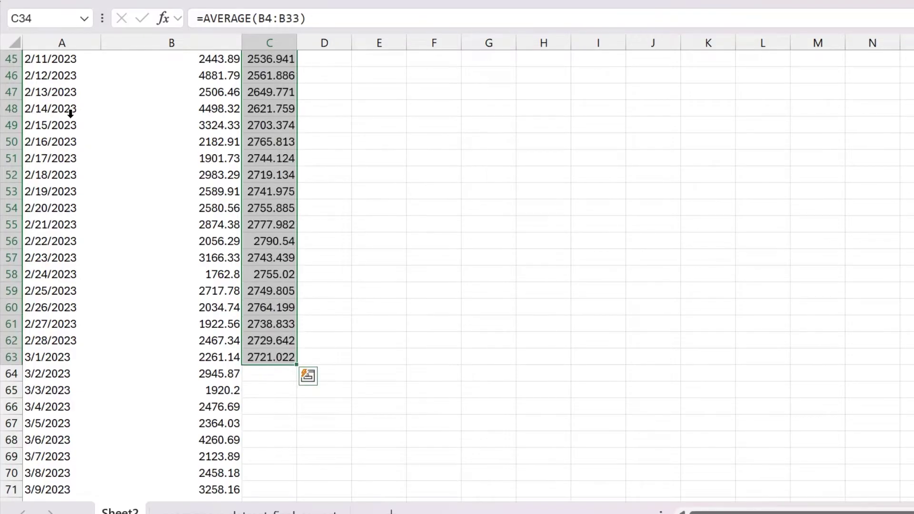
pyautogui.press('Down')
pyautogui.press('Up')
pyautogui.press('Up')
pyautogui.press('Up')
pyautogui.press('Up')
pyautogui.press('Up')
pyautogui.press('Up')
pyautogui.press('Up')
pyautogui.press('Up')
pyautogui.press('Down')
pyautogui.press('Down')
pyautogui.press('Down')
pyautogui.press('Down')
pyautogui.press('Down')
pyautogui.press('Down')
pyautogui.press('Down')
pyautogui.press('Down')
pyautogui.press('Down')
pyautogui.press('Down')
pyautogui.press('Down')
pyautogui.press('Down')
pyautogui.press('Down')
pyautogui.press('Down')
pyautogui.click(347, 10)
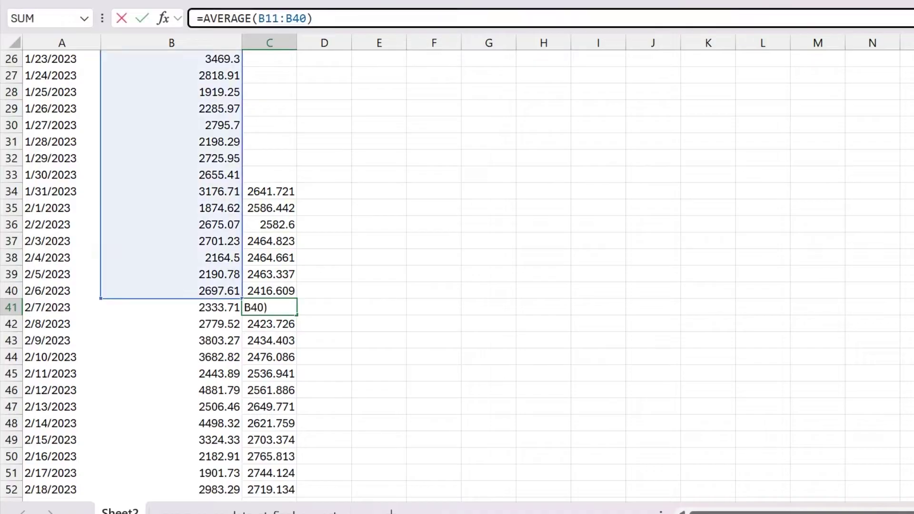
pyautogui.press('Escape')
pyautogui.press('Down')
pyautogui.press('F2')
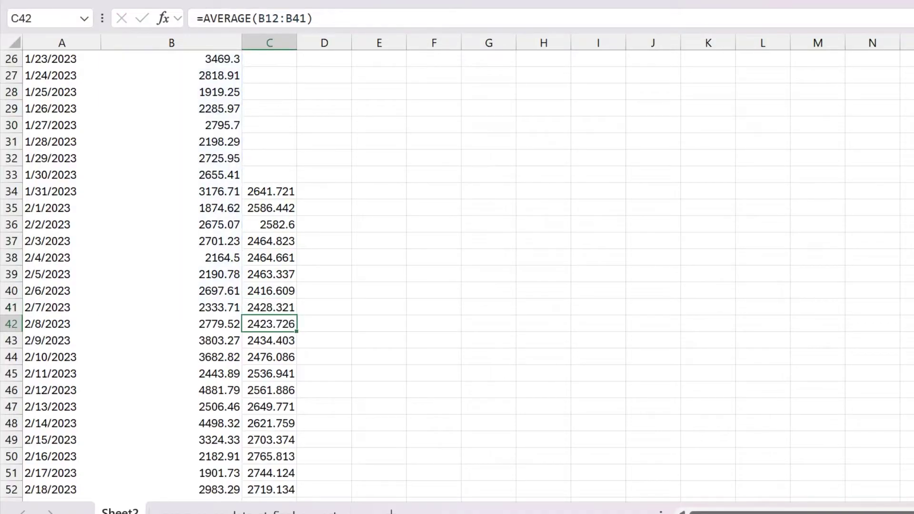
pyautogui.press('Down')
pyautogui.press('Down')
pyautogui.press('Down')
pyautogui.press('Down')
pyautogui.press('Down')
pyautogui.press('Down')
pyautogui.press('Down')
pyautogui.press('Down')
pyautogui.press('Down')
pyautogui.press('Down')
pyautogui.press('Down')
pyautogui.press('Down')
pyautogui.press('Down')
pyautogui.press('Down')
pyautogui.press('Down')
pyautogui.press('Down')
pyautogui.press('Down')
pyautogui.press('Down')
pyautogui.press('Down')
pyautogui.press('Down')
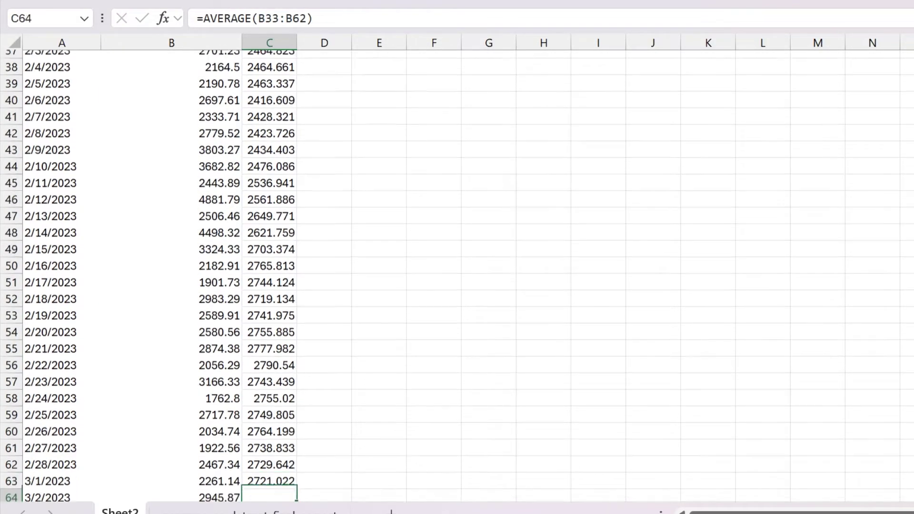
# Step: Put the label Actual in column D for rows 34 through 63
pyautogui.click(324, 478)
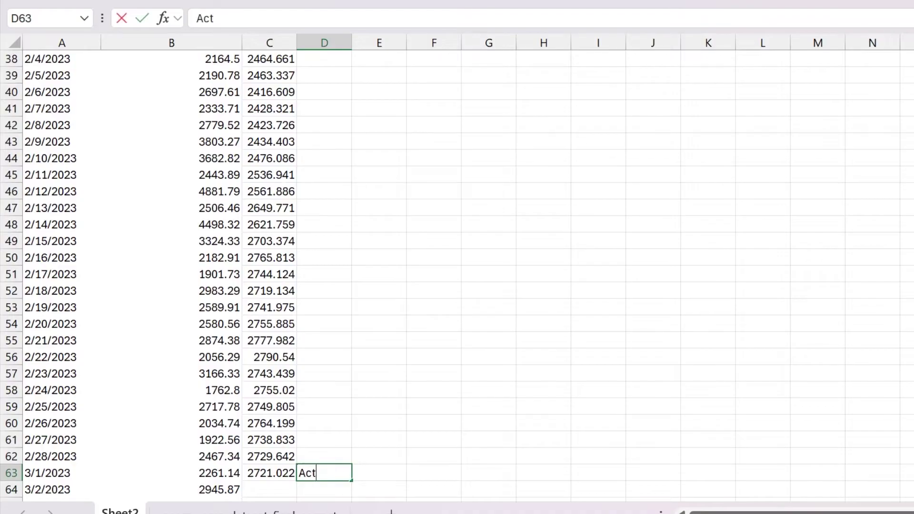
pyautogui.press('Return')
pyautogui.press('Up')
pyautogui.press('Left')
pyautogui.hotkey('ctrl', 'Up')
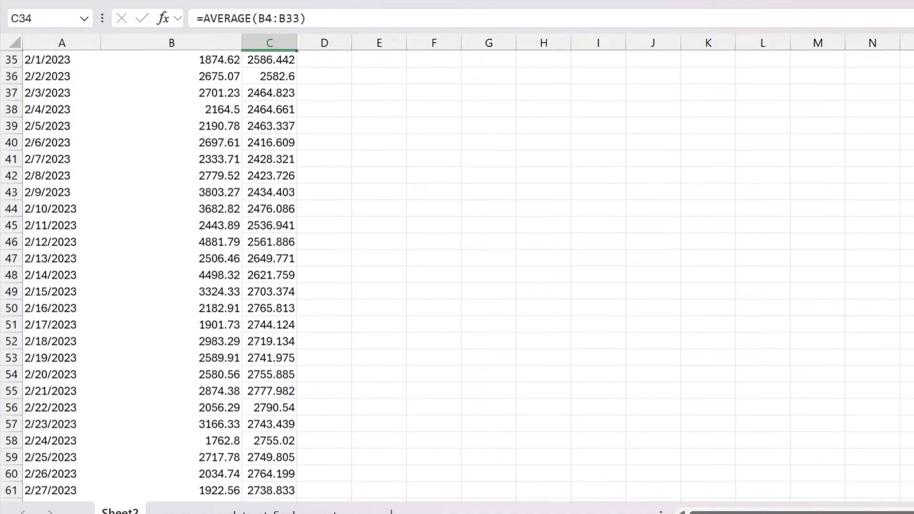
pyautogui.press('Right')
pyautogui.hotkey('ctrl', 'shift', 'Down')
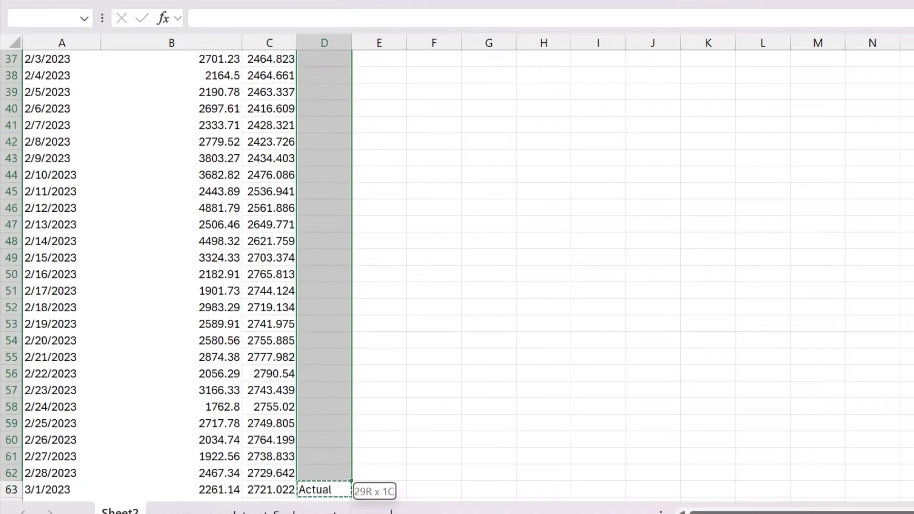
pyautogui.hotkey('ctrl', 'v')
pyautogui.press('Down')
pyautogui.press('Down')
pyautogui.press('Down')
pyautogui.press('Down')
pyautogui.press('Down')
pyautogui.press('Down')
pyautogui.press('Down')
pyautogui.press('Down')
pyautogui.press('Down')
pyautogui.press('Down')
pyautogui.press('Left')
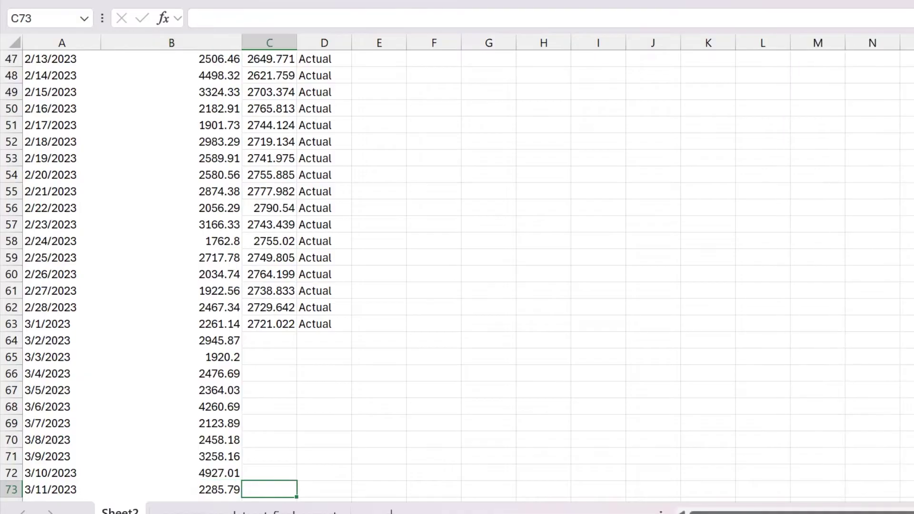
pyautogui.press('Up')
pyautogui.press('Up')
pyautogui.hotkey('ctrl', 'Up')
pyautogui.press('Down')
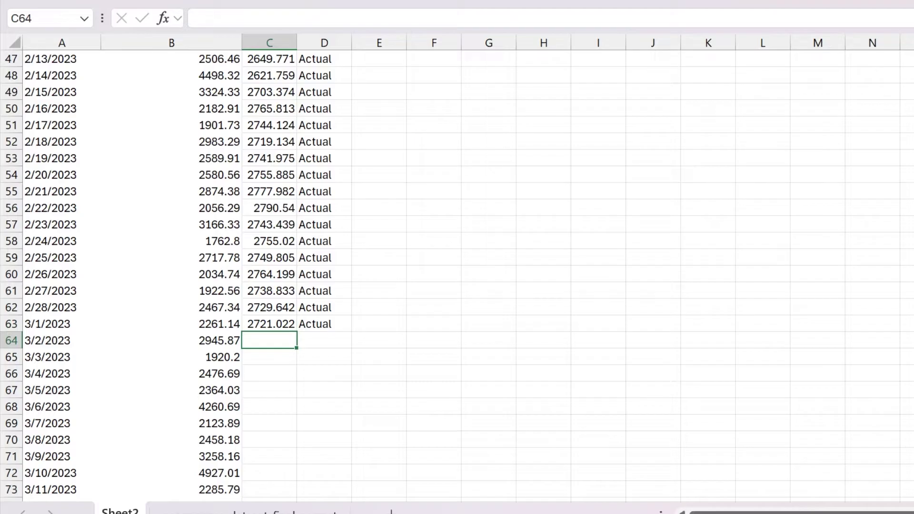
# Step: Enter =AVERAGE(C34:C63) in C64 as the first forecast value
pyautogui.press('Left')
pyautogui.press('Left')
pyautogui.hotkey('shift', 'Right')
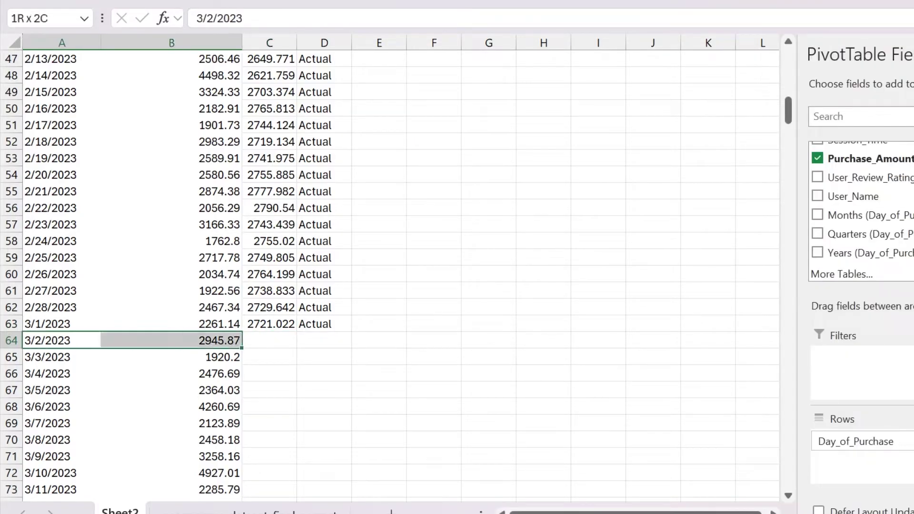
pyautogui.click(172, 340)
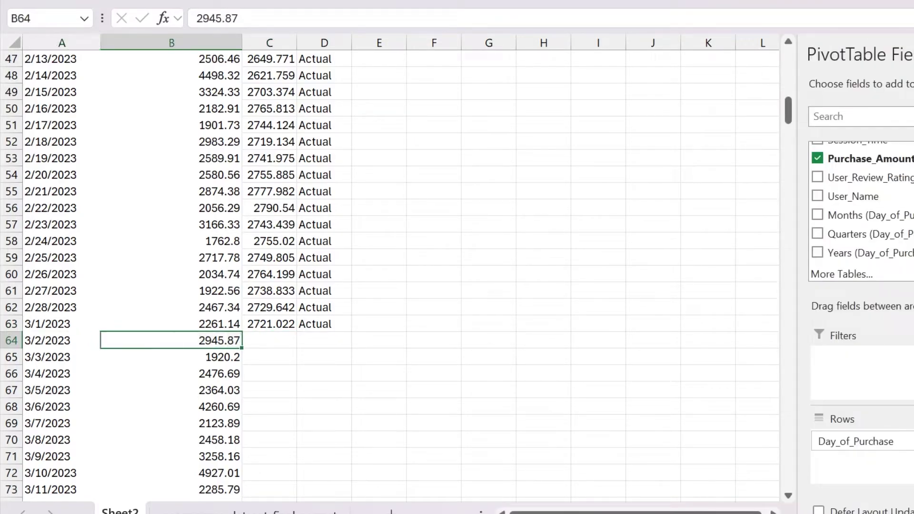
pyautogui.click(270, 340)
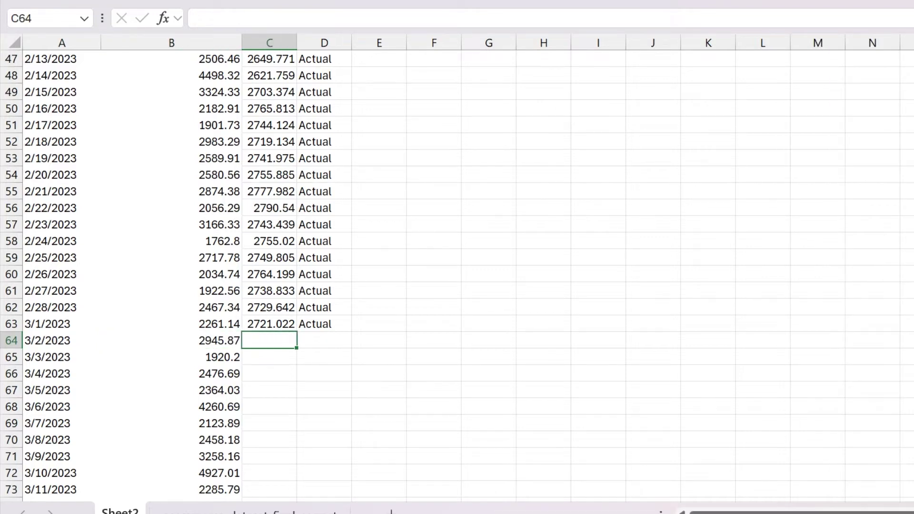
pyautogui.write('=average(')
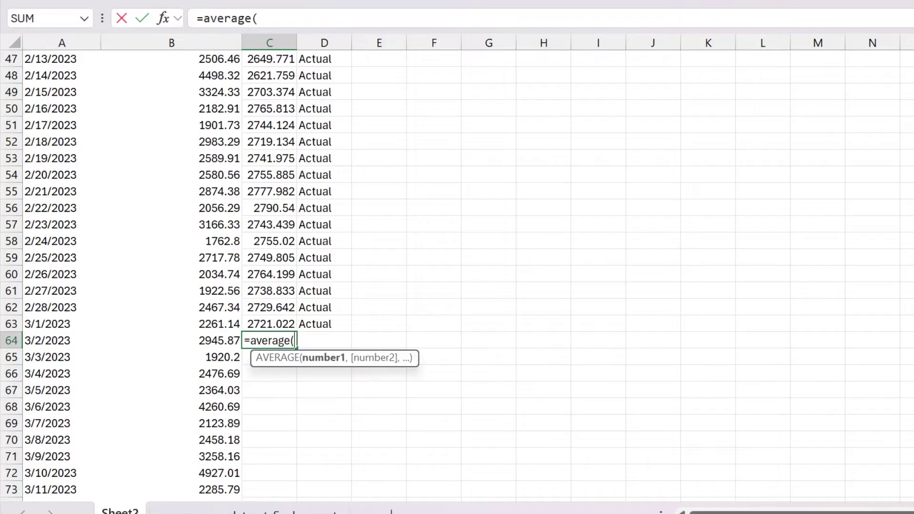
pyautogui.press('Up')
pyautogui.hotkey('ctrl', 'shift', 'Up')
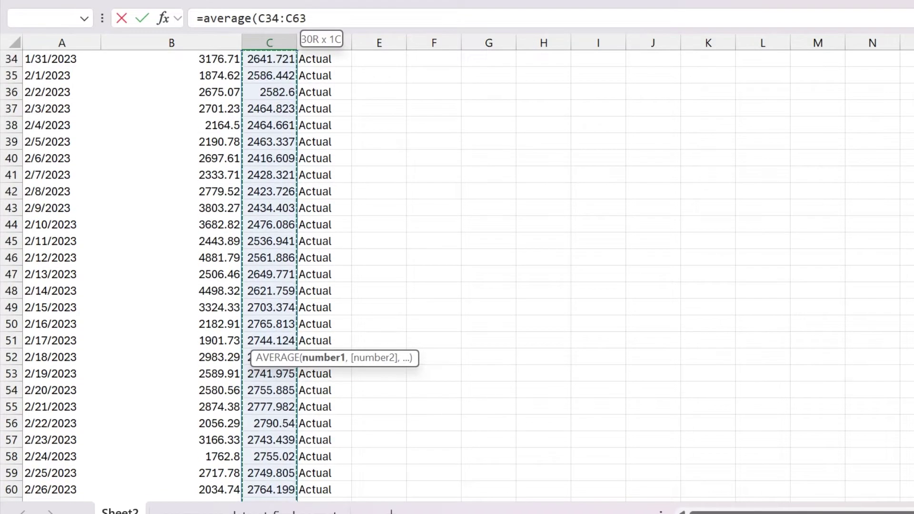
pyautogui.write(')')
pyautogui.press('Return')
# Step: Label row 64 Forecast and fill the averages and labels down to row 93
pyautogui.click(270, 482)
pyautogui.click(324, 482)
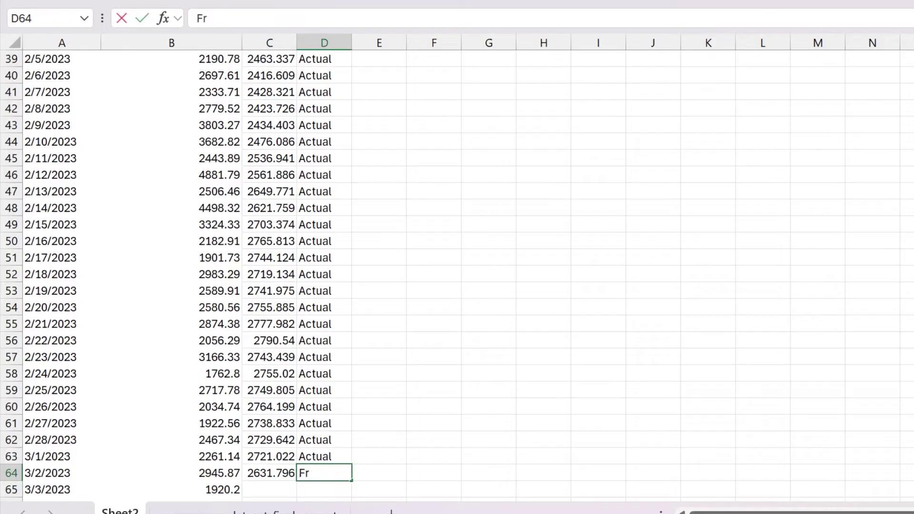
pyautogui.press('Return')
pyautogui.press('Left')
pyautogui.press('Up')
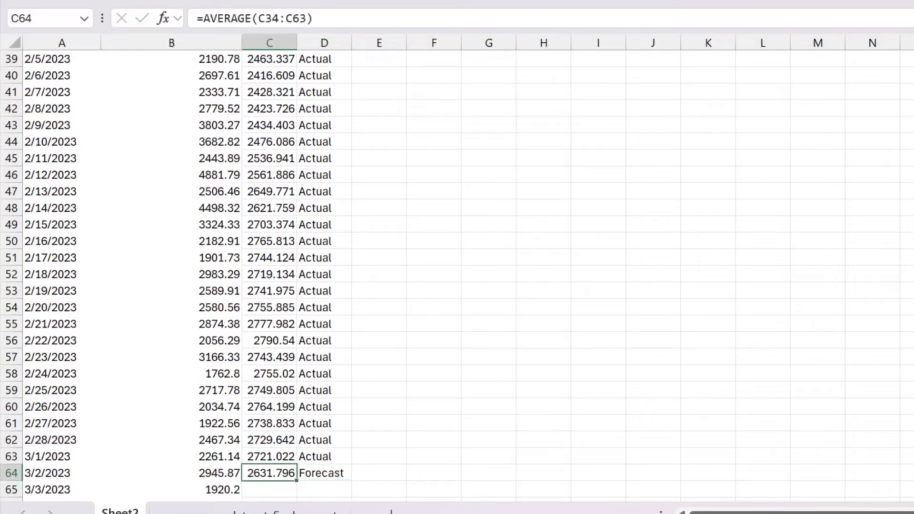
pyautogui.press('Down')
pyautogui.press('Down')
pyautogui.press('Down')
pyautogui.press('Down')
pyautogui.press('Down')
pyautogui.press('Down')
pyautogui.press('Down')
pyautogui.press('Down')
pyautogui.press('Down')
pyautogui.press('Down')
pyautogui.press('Down')
pyautogui.press('Down')
pyautogui.press('Down')
pyautogui.press('Down')
pyautogui.press('Down')
pyautogui.press('Down')
pyautogui.press('Down')
pyautogui.press('Down')
pyautogui.press('Down')
pyautogui.press('Down')
pyautogui.press('Down')
pyautogui.press('Down')
pyautogui.press('Down')
pyautogui.press('Up')
pyautogui.click(259, 108)
pyautogui.moveTo(259, 108); pyautogui.dragTo(351, 82)
pyautogui.press('Up')
pyautogui.press('Up')
pyautogui.press('Up')
pyautogui.press('Up')
pyautogui.press('Up')
pyautogui.press('Up')
pyautogui.press('Up')
pyautogui.press('Up')
pyautogui.press('Up')
pyautogui.press('Up')
pyautogui.press('Up')
pyautogui.press('Up')
pyautogui.press('Up')
pyautogui.press('Up')
pyautogui.press('Up')
pyautogui.press('Up')
pyautogui.press('Up')
pyautogui.press('Up')
pyautogui.press('Up')
pyautogui.press('Up')
pyautogui.press('Up')
pyautogui.press('Up')
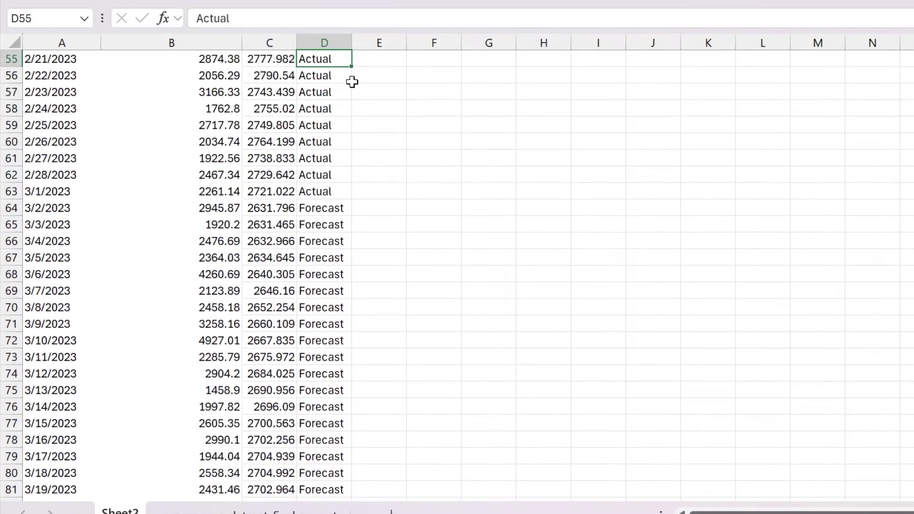
pyautogui.press('Up')
pyautogui.press('Up')
pyautogui.press('Up')
pyautogui.press('Up')
pyautogui.press('Up')
pyautogui.press('Up')
pyautogui.press('Up')
pyautogui.press('Up')
pyautogui.press('Up')
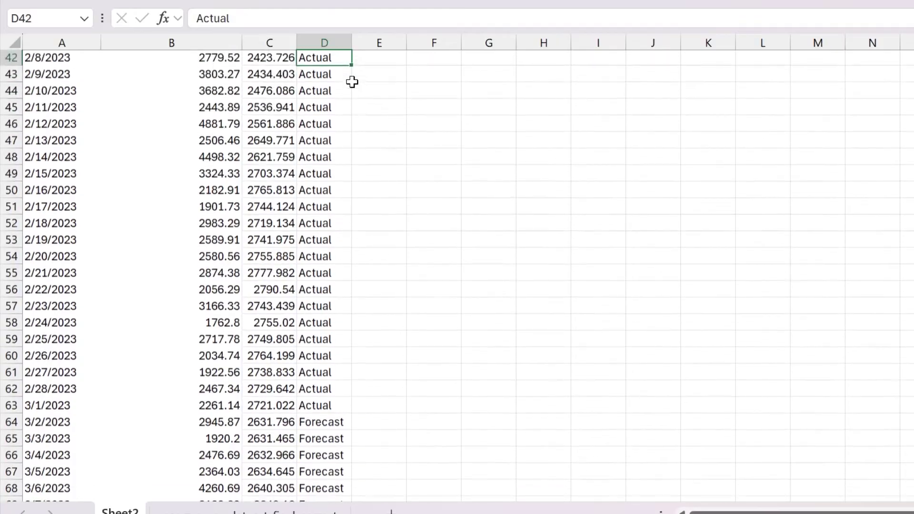
pyautogui.press('Up')
pyautogui.press('Up')
pyautogui.press('Up')
pyautogui.press('Up')
pyautogui.press('Up')
pyautogui.press('Up')
pyautogui.press('Up')
pyautogui.press('Up')
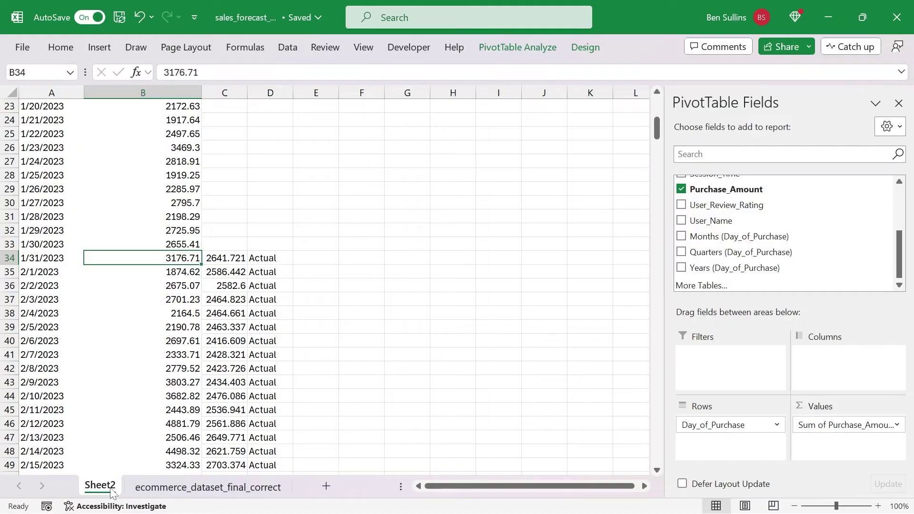
# Step: Rename Sheet2 to 30dayavg
pyautogui.doubleClick(100, 486)
pyautogui.write('30day')
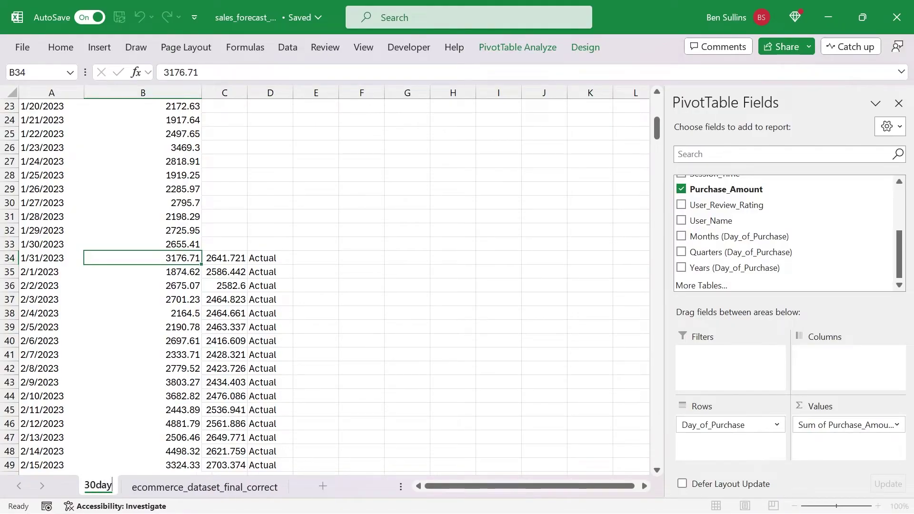
pyautogui.write('avg')
pyautogui.press('Return')
# Step: Copy the sheet to the end of the workbook and name the copy built-in
pyautogui.rightClick(111, 491)
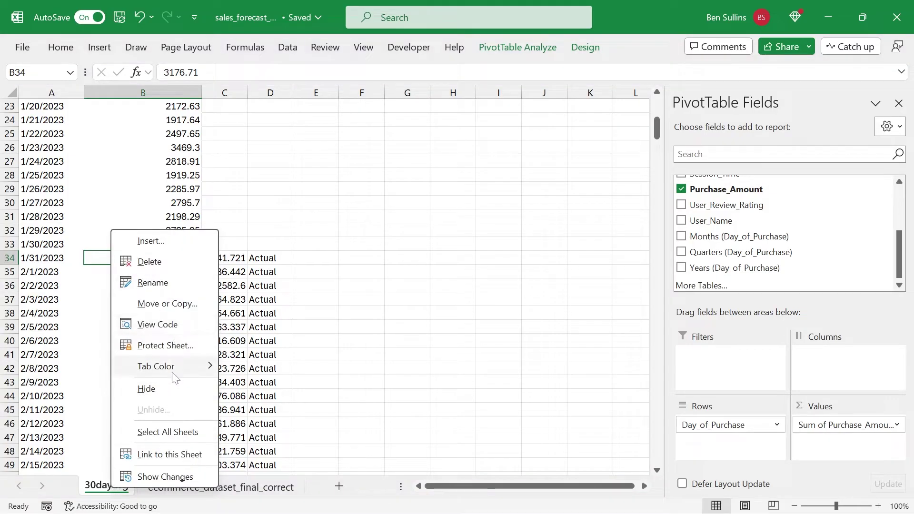
pyautogui.click(172, 303)
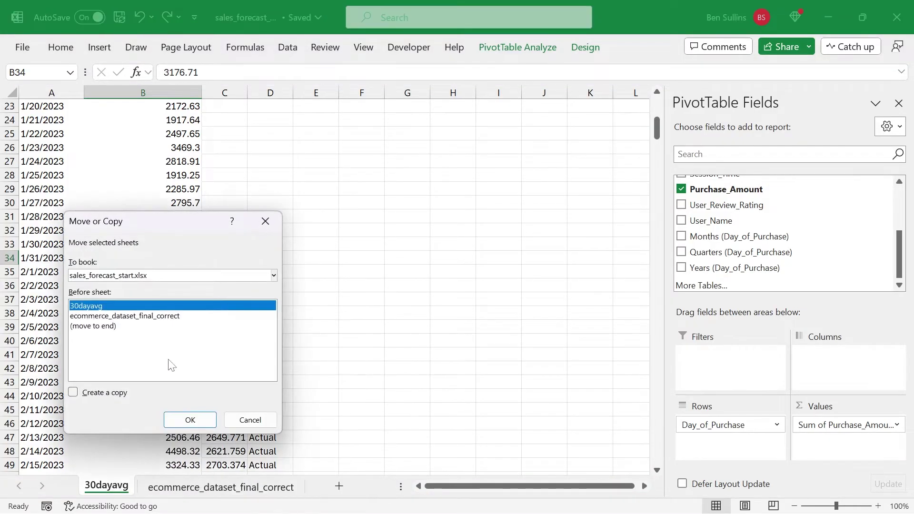
pyautogui.click(120, 396)
pyautogui.click(93, 326)
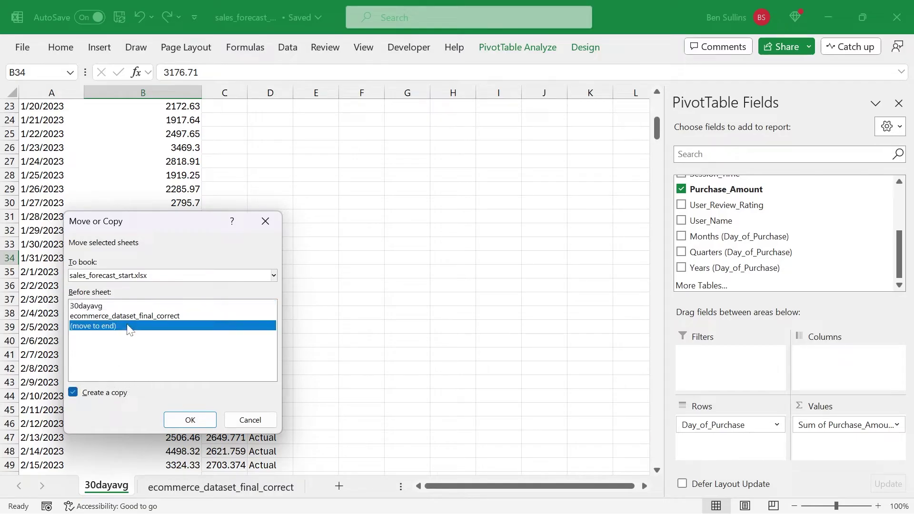
pyautogui.click(190, 419)
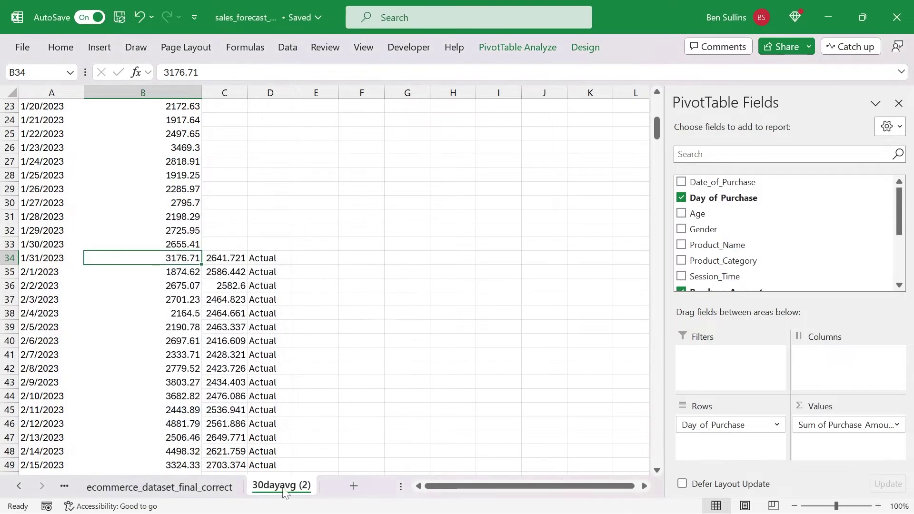
pyautogui.doubleClick(282, 489)
pyautogui.write('built-in')
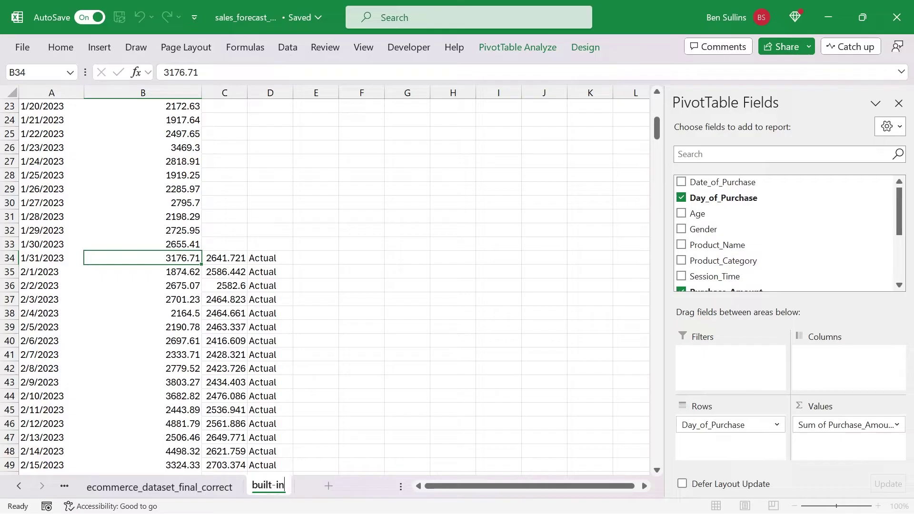
pyautogui.press('Return')
pyautogui.press('Right')
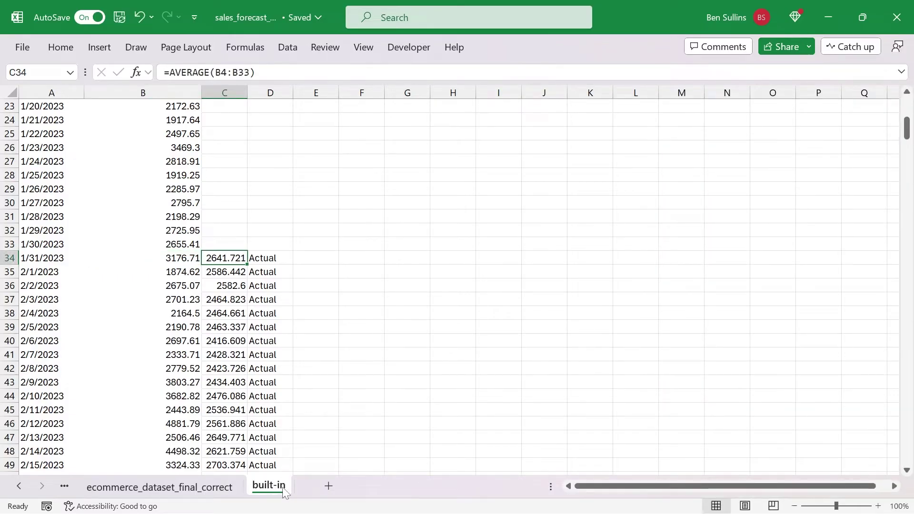
# Step: Clear the Forecast averages and labels in C64:D93 on the built-in sheet
pyautogui.press('Left')
pyautogui.scroll(-1, 52, 147)
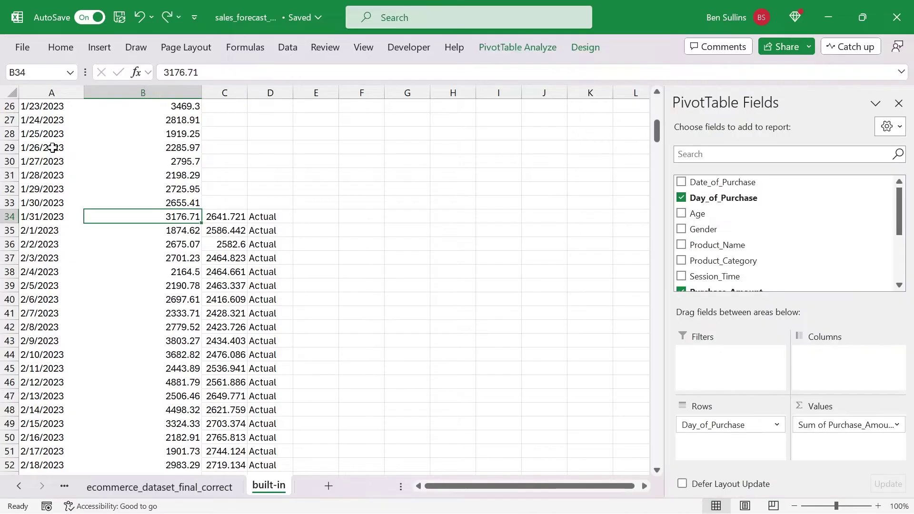
pyautogui.press('Right')
pyautogui.press('Right')
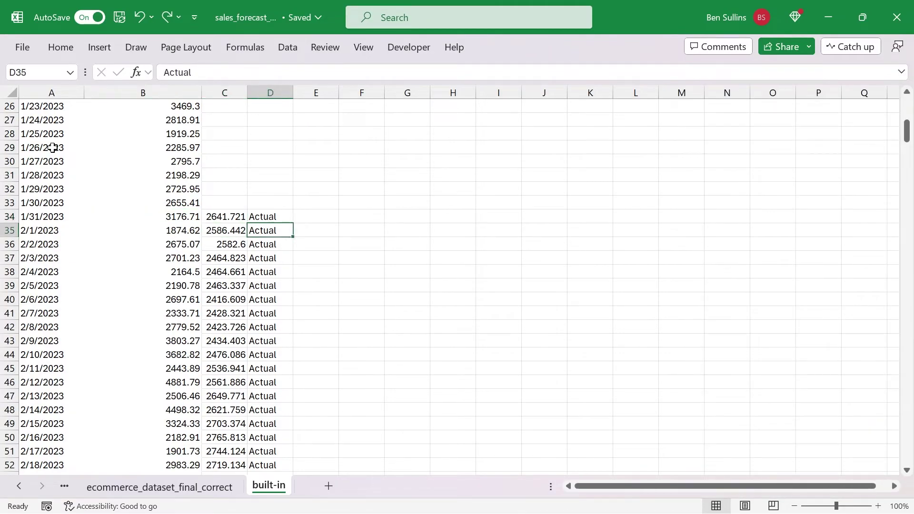
pyautogui.press('Down')
pyautogui.press('Down')
pyautogui.press('Down')
pyautogui.press('Down')
pyautogui.press('Down')
pyautogui.press('Down')
pyautogui.press('Down')
pyautogui.press('Down')
pyautogui.press('Down')
pyautogui.press('Down')
pyautogui.press('Down')
pyautogui.press('Down')
pyautogui.press('Down')
pyautogui.press('Down')
pyautogui.press('Down')
pyautogui.press('Down')
pyautogui.press('Down')
pyautogui.press('Down')
pyautogui.press('Down')
pyautogui.press('Down')
pyautogui.press('Down')
pyautogui.press('Down')
pyautogui.press('Down')
pyautogui.press('Down')
pyautogui.press('Down')
pyautogui.press('Down')
pyautogui.press('Down')
pyautogui.press('Down')
pyautogui.press('Down')
pyautogui.press('Down')
pyautogui.press('Down')
pyautogui.press('Down')
pyautogui.press('Down')
pyautogui.press('Down')
pyautogui.press('Down')
pyautogui.press('Down')
pyautogui.press('Down')
pyautogui.press('Down')
pyautogui.press('Down')
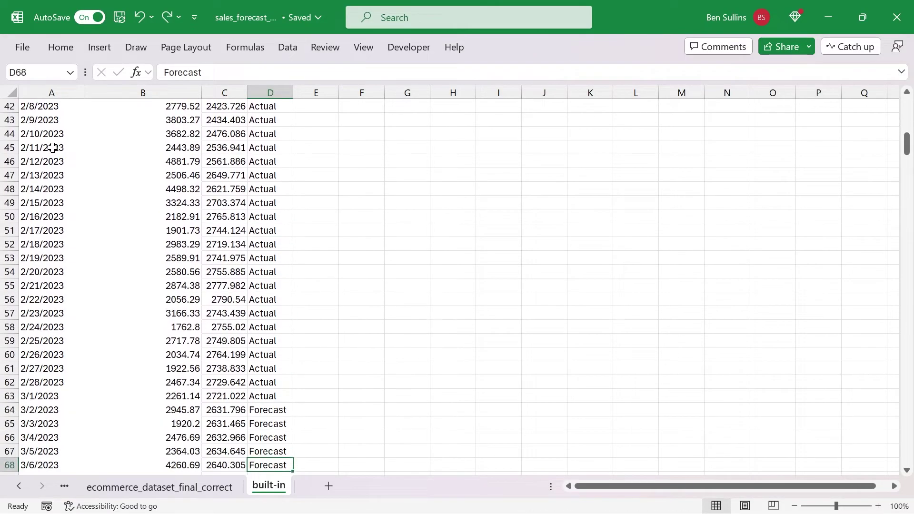
pyautogui.press('Up')
pyautogui.press('Up')
pyautogui.press('Up')
pyautogui.press('Up')
pyautogui.press('Up')
pyautogui.press('Up')
pyautogui.press('Left')
pyautogui.press('Up')
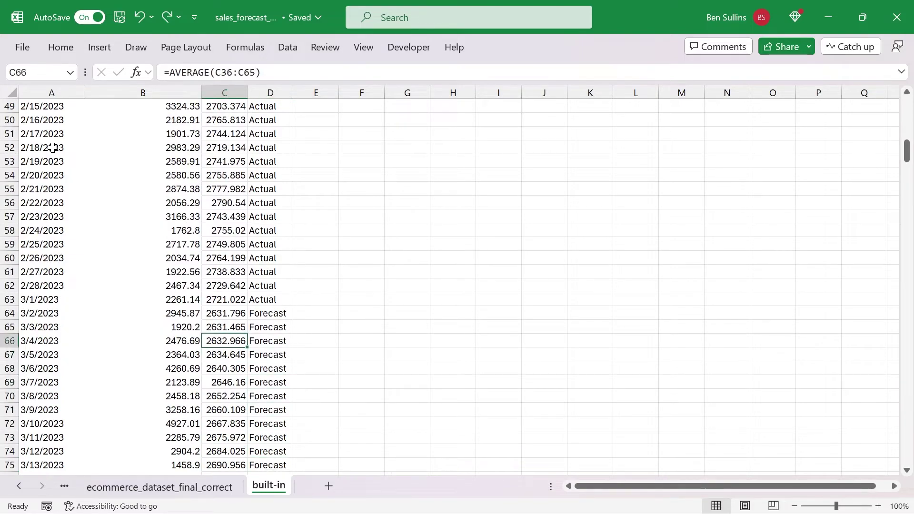
pyautogui.press('Up')
pyautogui.press('Up')
pyautogui.hotkey('shift', 'Right')
pyautogui.hotkey('ctrl', 'shift', 'Down')
pyautogui.press('Delete')
# Step: Select the 30 Actual averages in rows 34–63 together with their dates
pyautogui.press('Up')
pyautogui.hotkey('ctrl', 'Up')
pyautogui.press('Up')
pyautogui.press('Down')
pyautogui.hotkey('ctrl', 'shift', 'Down')
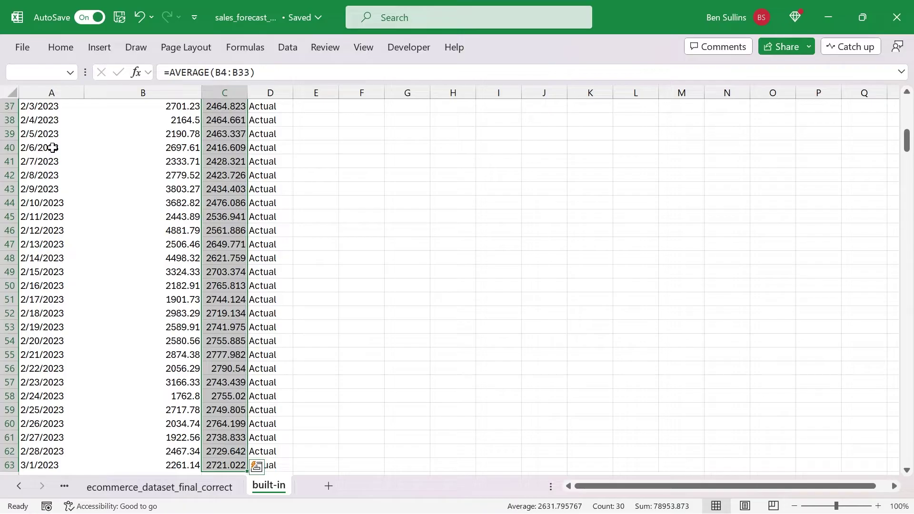
pyautogui.hotkey('shift', 'Left')
pyautogui.hotkey('shift', 'Left')
# Step: Start a Forecast Sheet from the averages and expand its options, keeping Interpolation for missing points
pyautogui.scroll(-3, 53, 148)
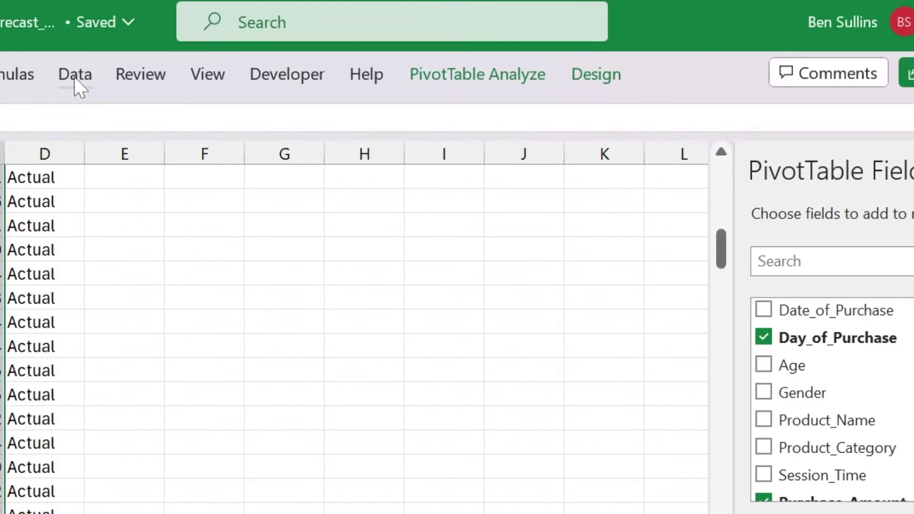
pyautogui.click(74, 77)
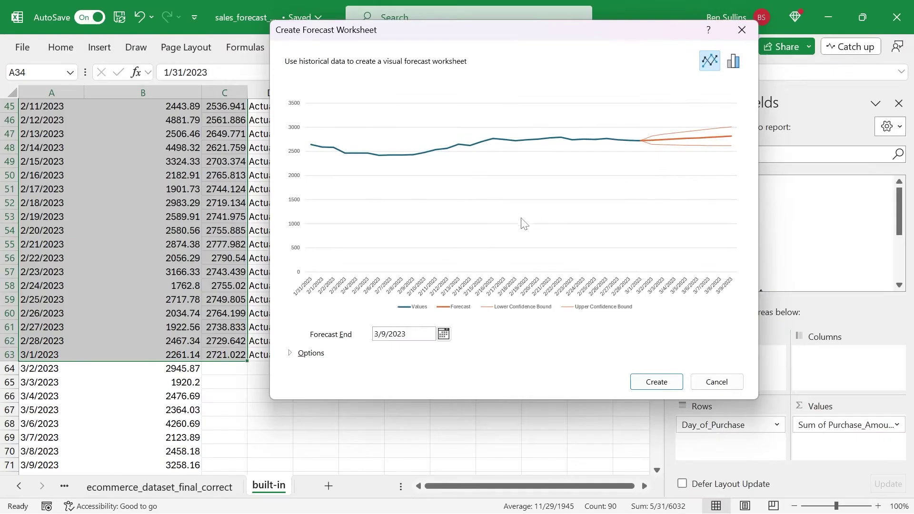
pyautogui.click(291, 354)
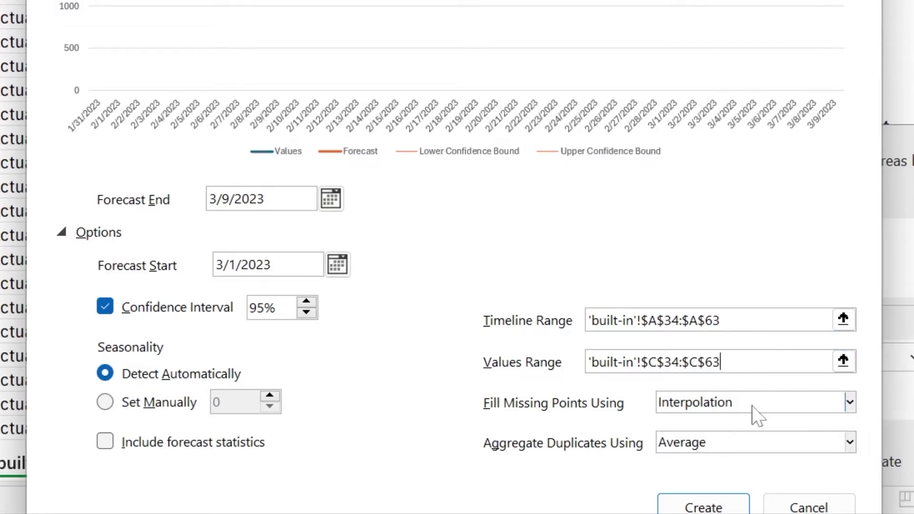
pyautogui.click(766, 418)
pyautogui.click(761, 418)
pyautogui.click(757, 445)
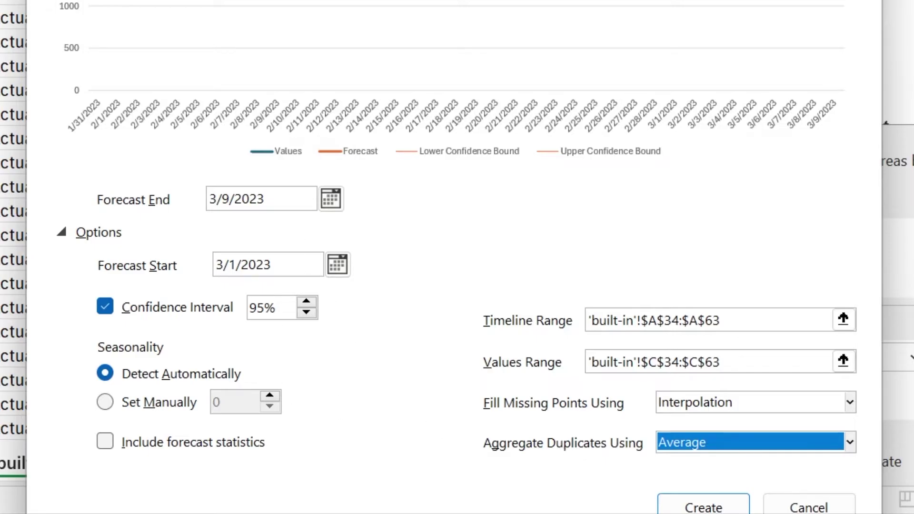
# Step: Set the forecast end date to 3/31/2023 and toggle the forecast statistics option
pyautogui.click(264, 199)
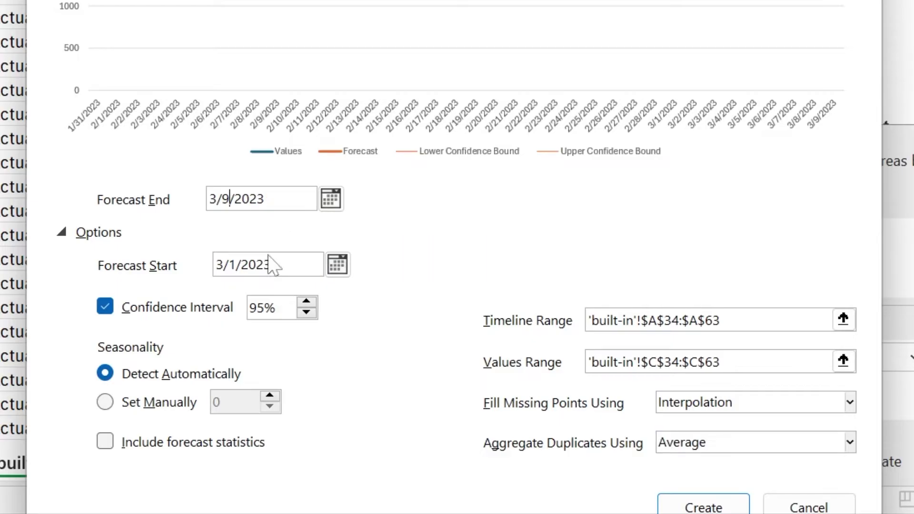
pyautogui.press('BackSpace')
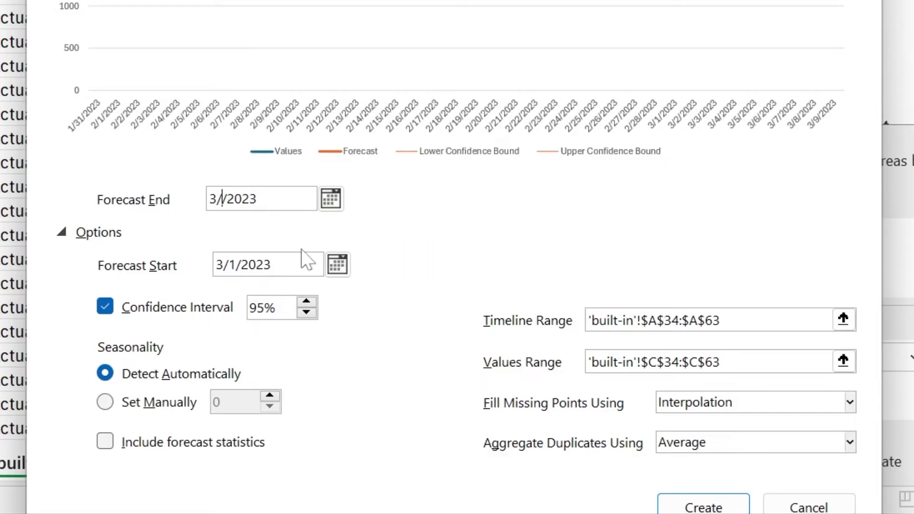
pyautogui.write('9')
pyautogui.click(336, 199)
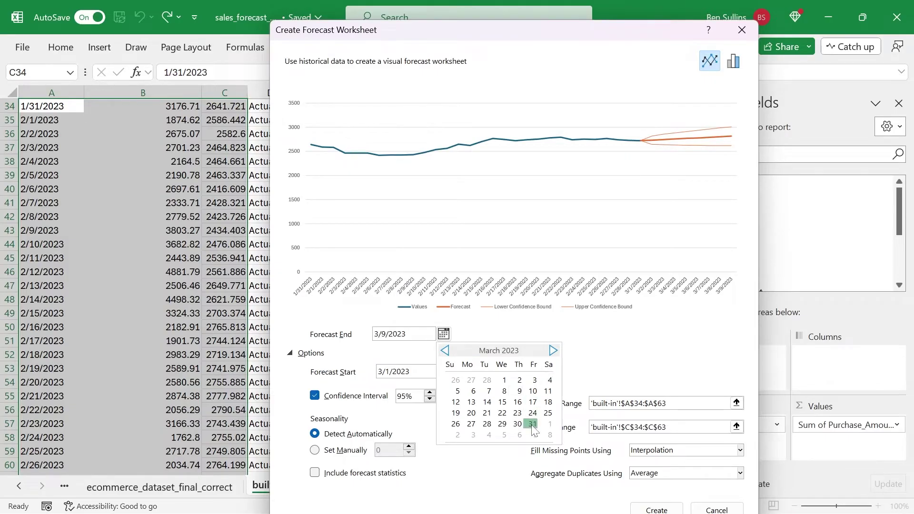
pyautogui.click(533, 423)
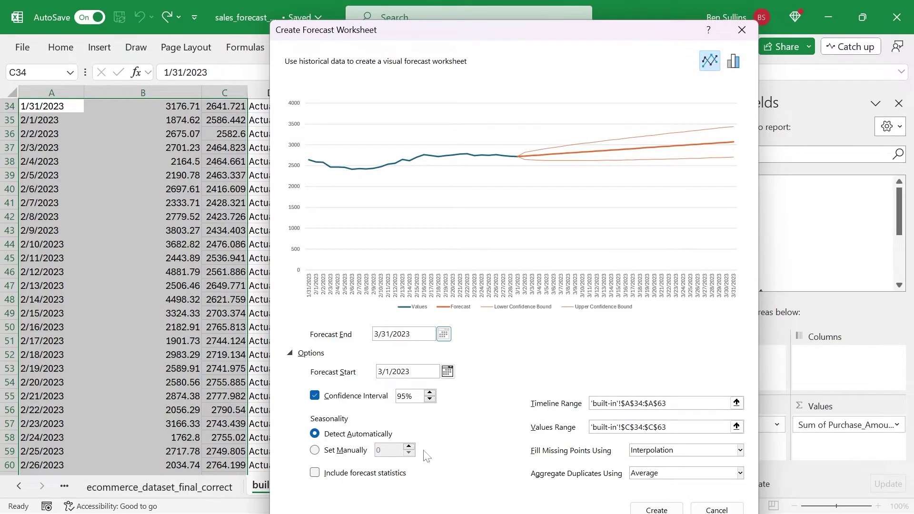
pyautogui.click(372, 480)
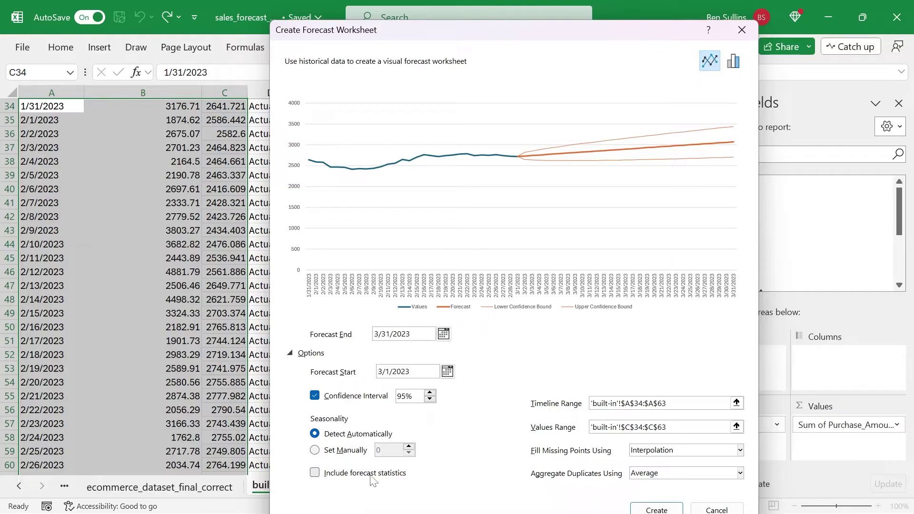
# Step: Create the forecast worksheet and move its chart up so the full date axis shows
pyautogui.click(658, 508)
pyautogui.click(439, 149)
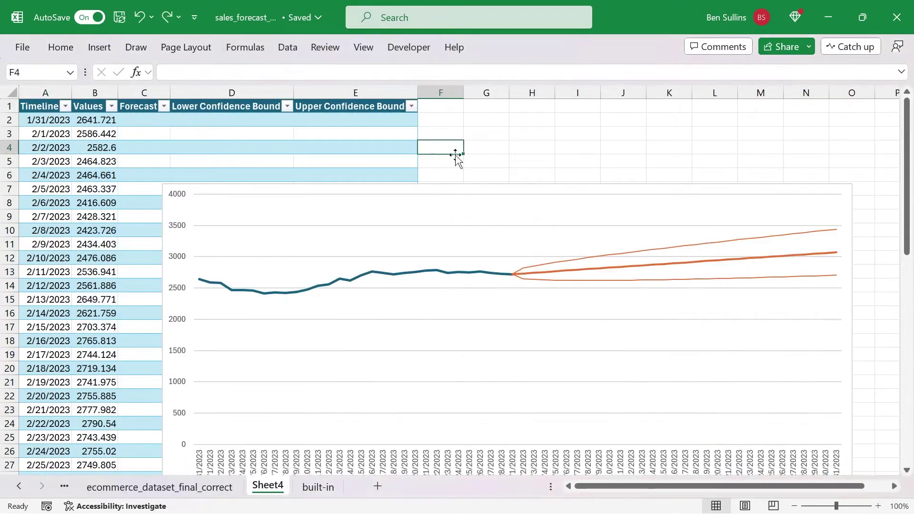
pyautogui.moveTo(429, 189); pyautogui.dragTo(448, 133)
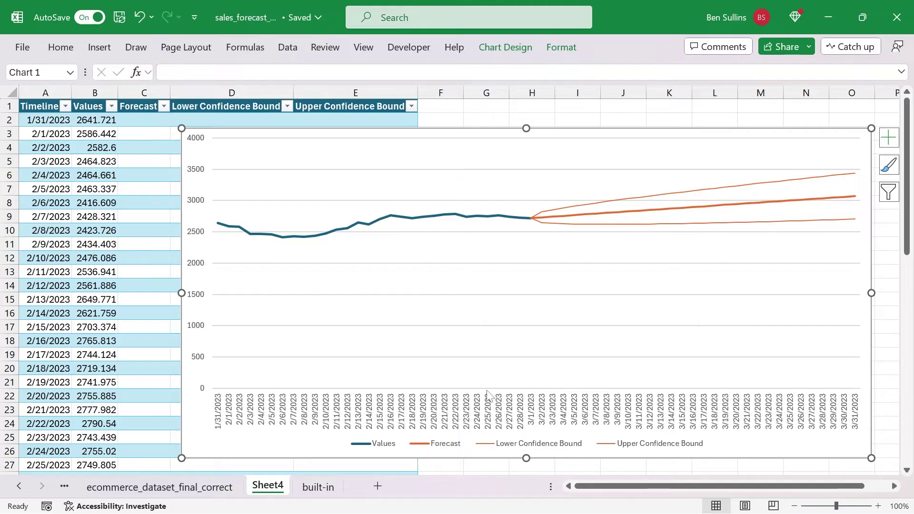
pyautogui.scroll(-6, 487, 390)
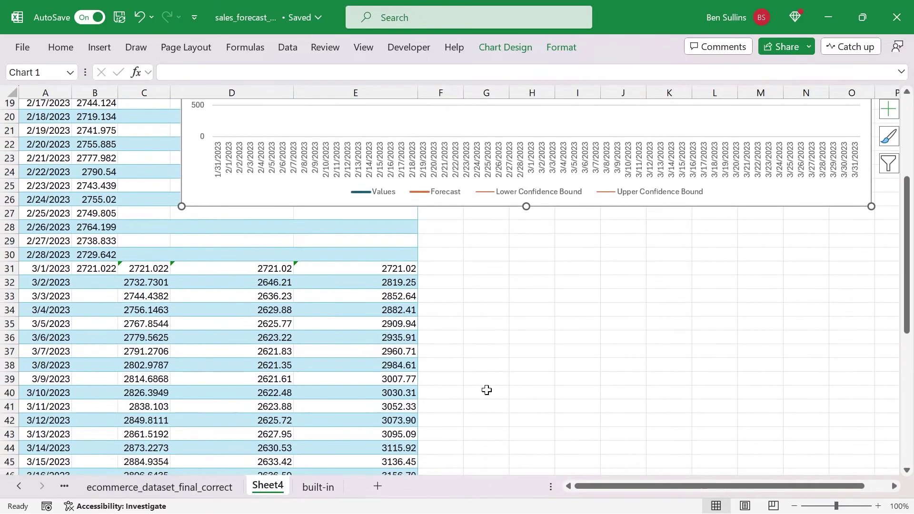
pyautogui.scroll(6, 486, 390)
# Step: Inspect the Forecast and confidence-bound columns and the FORECAST.ETS value for 3/1/2023
pyautogui.click(148, 92)
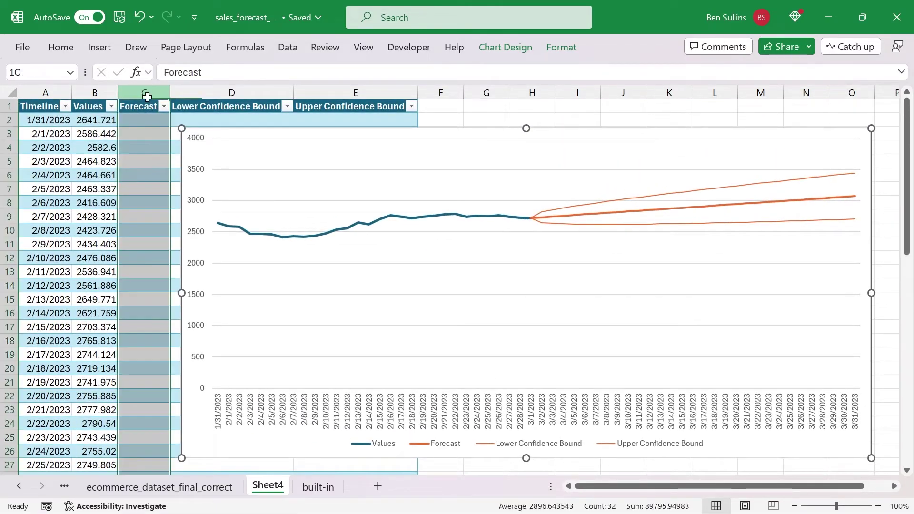
pyautogui.click(215, 93)
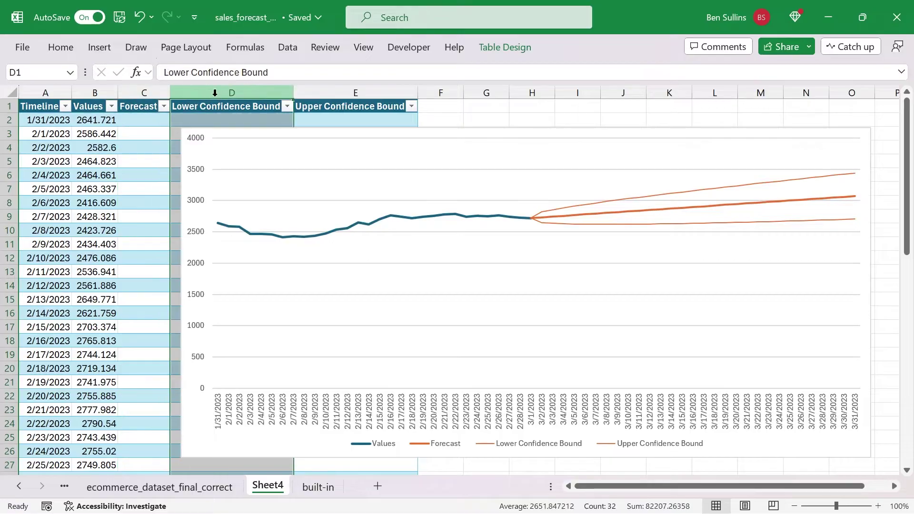
pyautogui.click(353, 93)
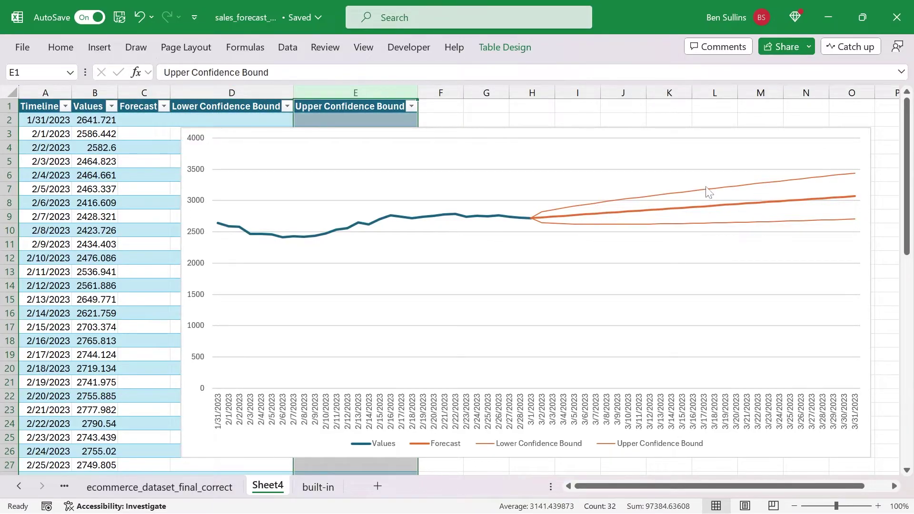
pyautogui.scroll(-9, 559, 323)
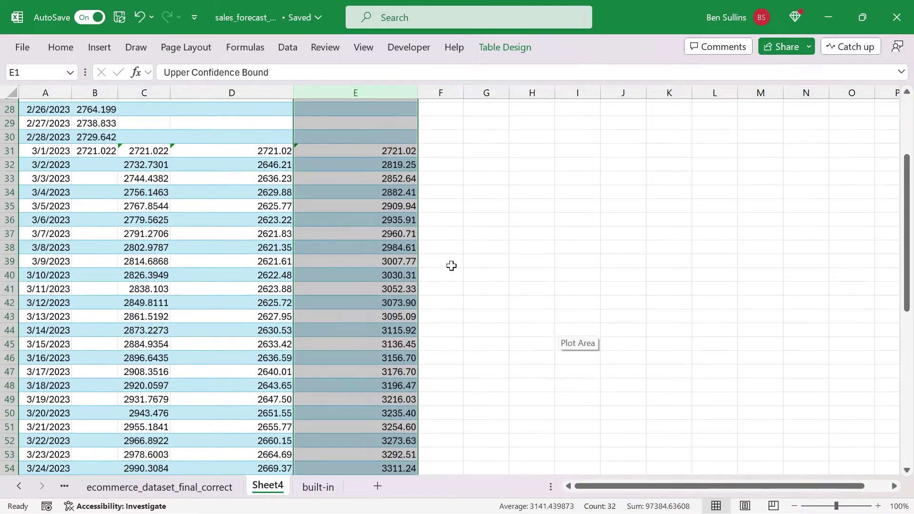
pyautogui.click(261, 192)
pyautogui.press('Left')
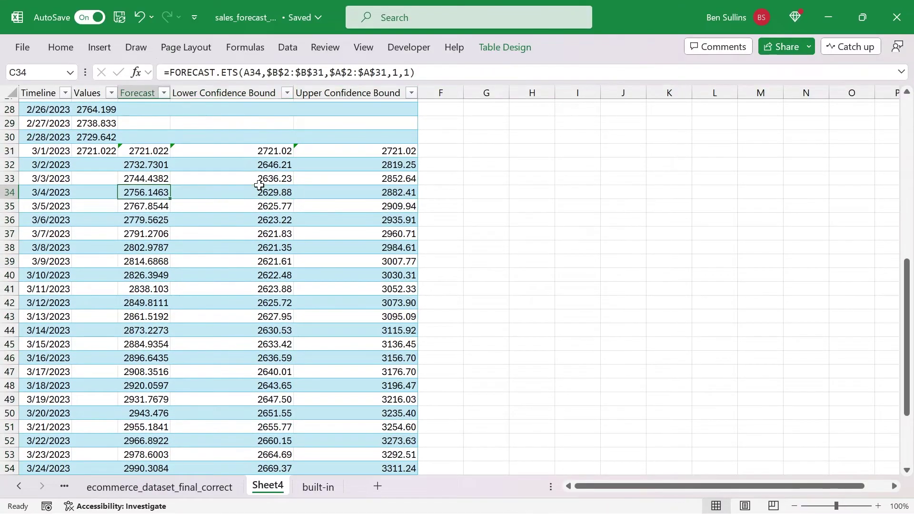
pyautogui.press('Left')
pyautogui.press('Up')
pyautogui.press('Left')
pyautogui.press('Up')
pyautogui.press('Right')
pyautogui.press('Right')
pyautogui.press('Up')
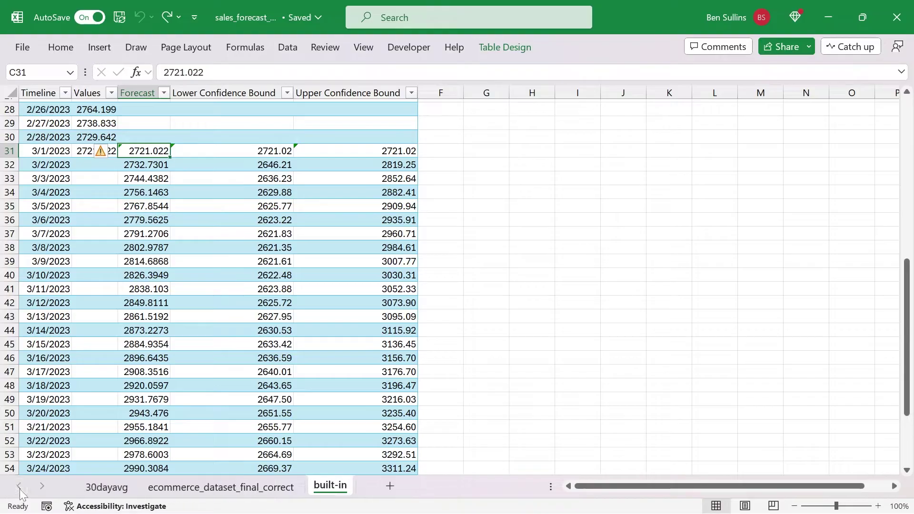
# Step: Make a copy of the 30dayavg sheet with Move or Copy
pyautogui.click(106, 487)
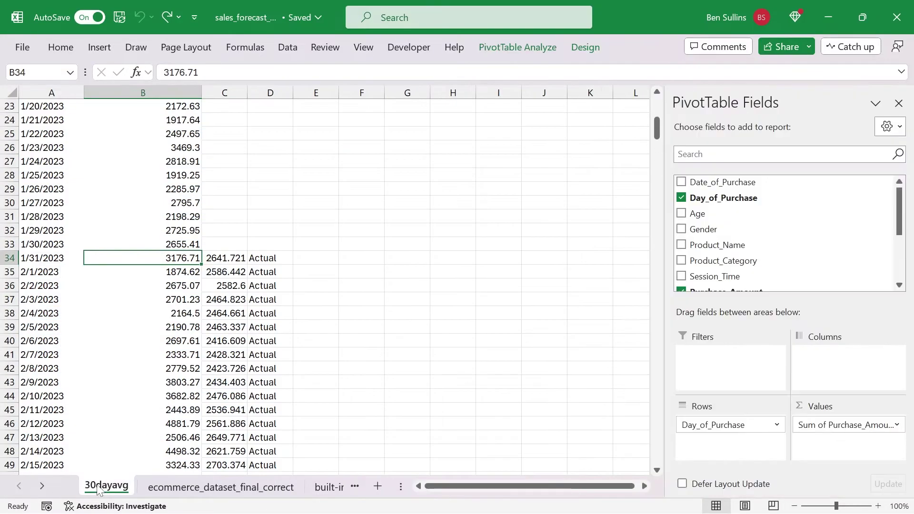
pyautogui.rightClick(103, 488)
pyautogui.click(161, 300)
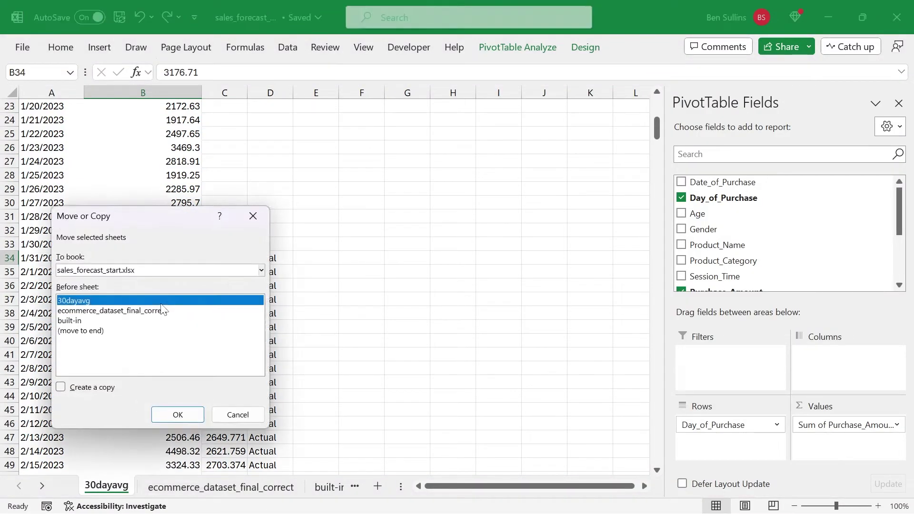
pyautogui.click(109, 388)
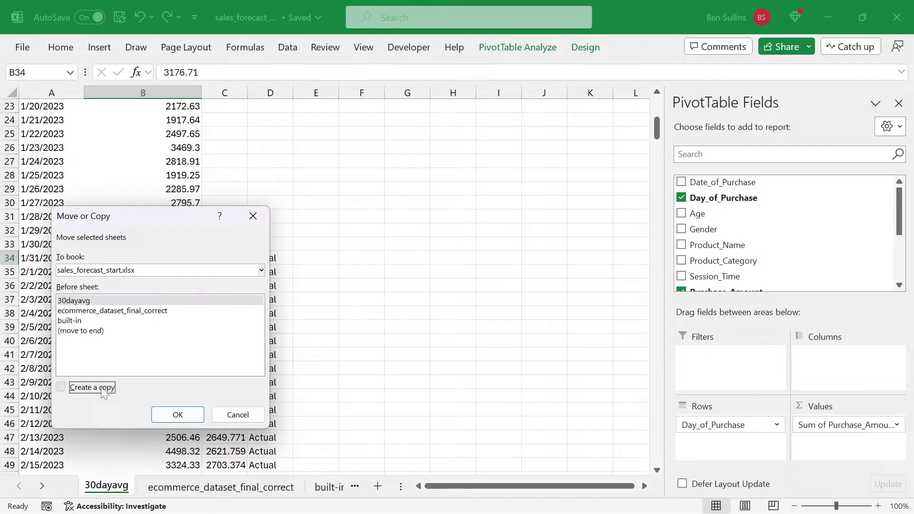
pyautogui.click(185, 415)
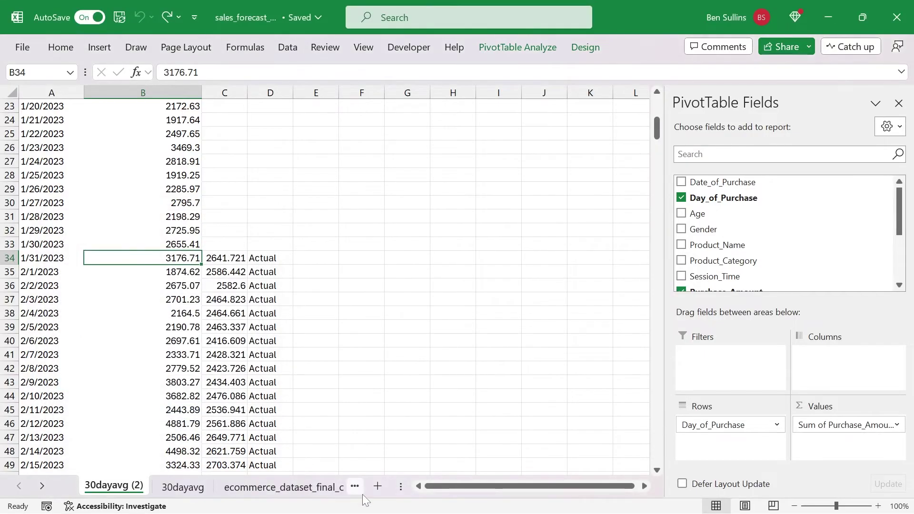
# Step: Rename the copied 30dayavg (2) sheet to 'python'
pyautogui.doubleClick(124, 486)
pyautogui.write('pyh')
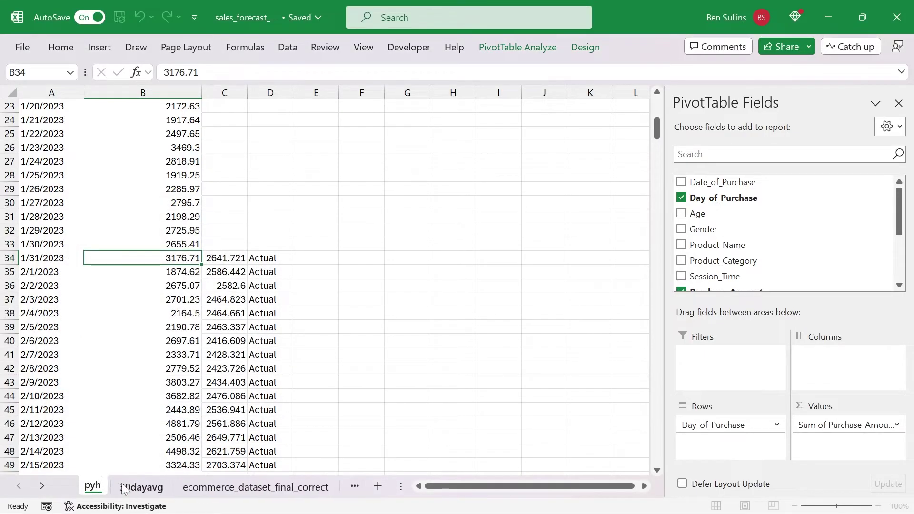
pyautogui.press('BackSpace')
pyautogui.write('thon')
pyautogui.press('Return')
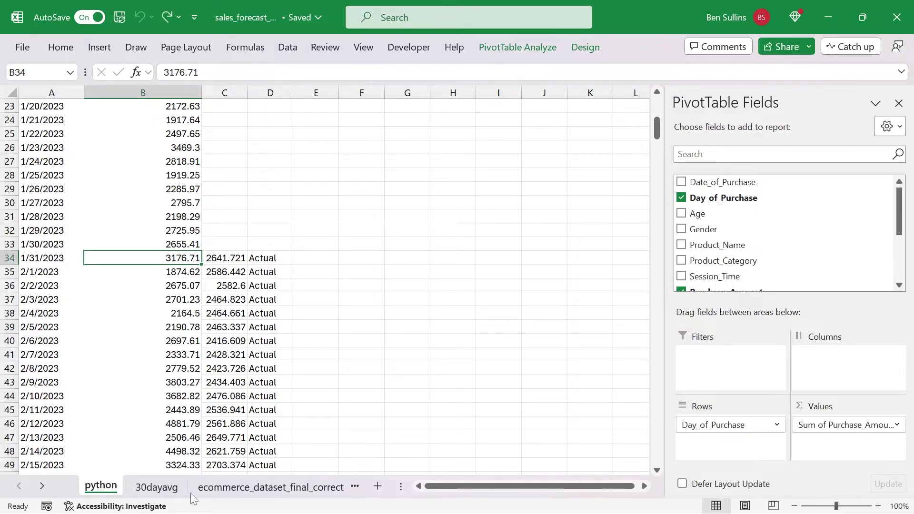
pyautogui.scroll(-2, 357, 491)
pyautogui.scroll(-1, 298, 493)
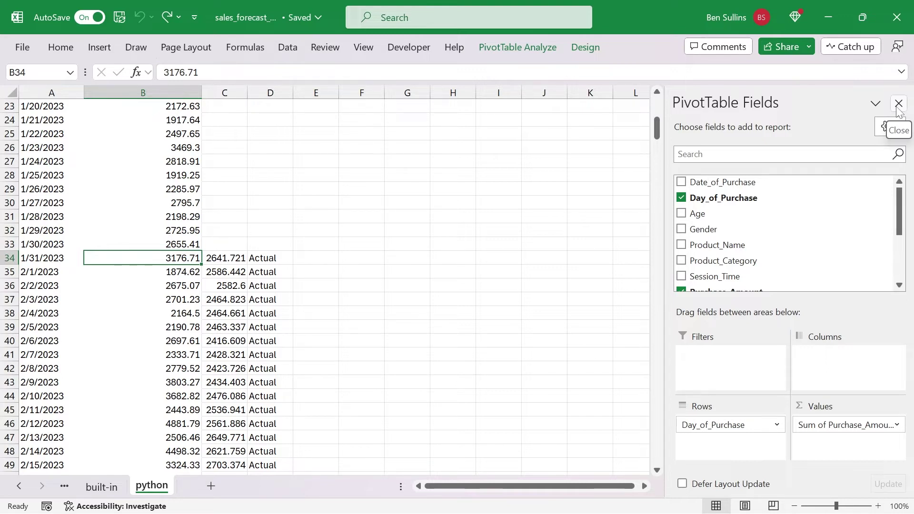
# Step: Close the PivotTable Fields pane and select cell F34
pyautogui.click(899, 103)
pyautogui.click(412, 235)
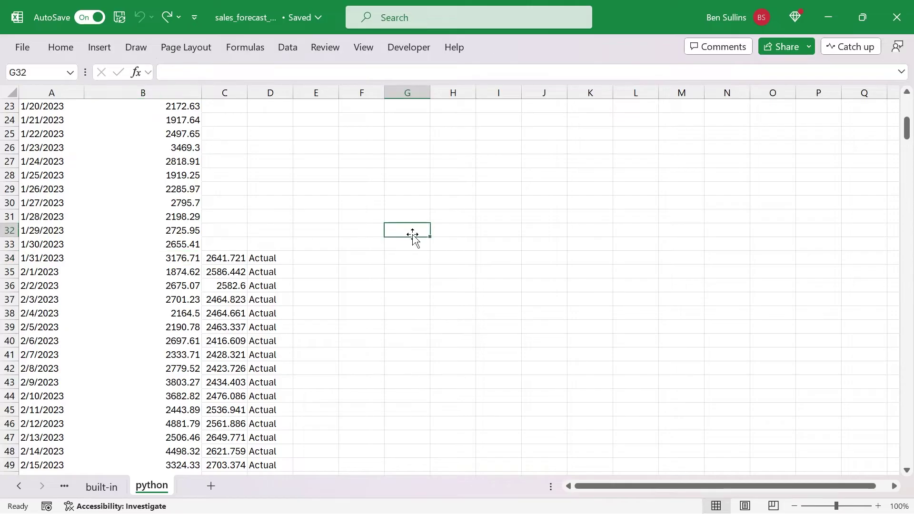
pyautogui.press('Down')
pyautogui.press('Down')
pyautogui.press('Left')
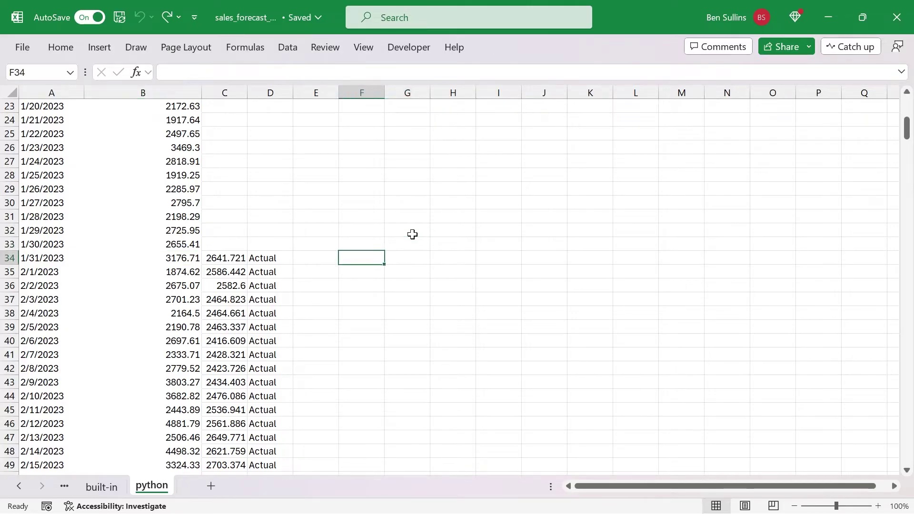
# Step: Turn on the Python in Excel preview and start an =py( formula in F34
pyautogui.write('=py')
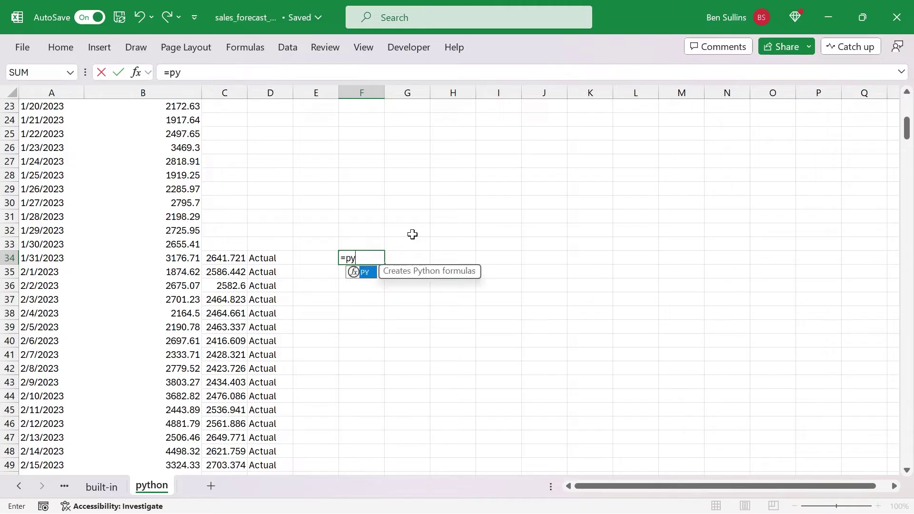
pyautogui.press('Tab')
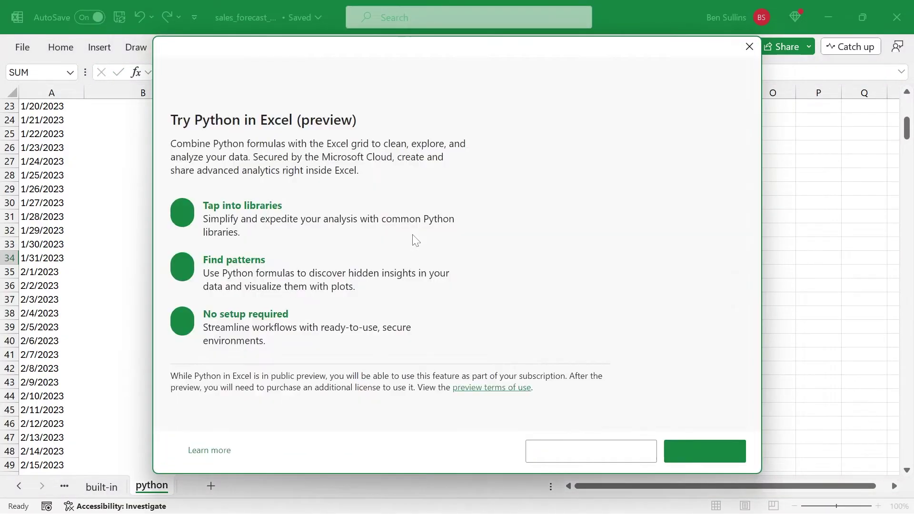
pyautogui.click(717, 458)
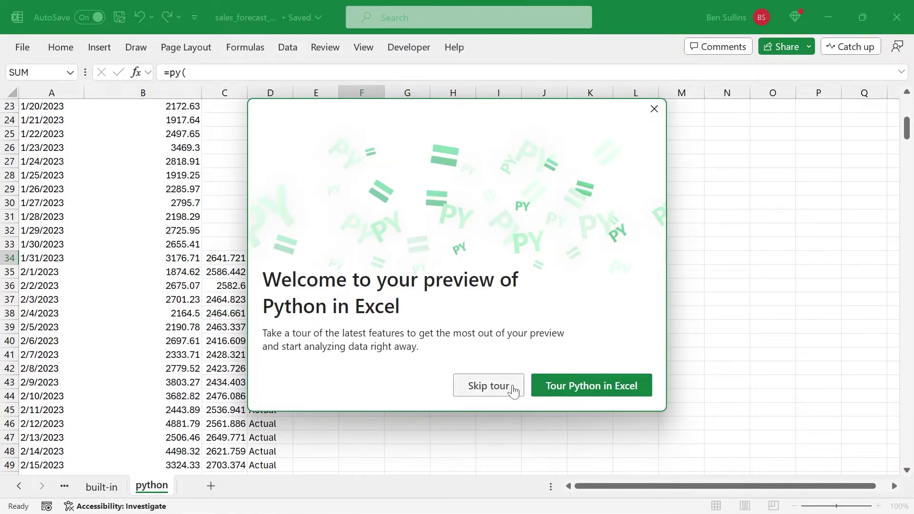
pyautogui.click(510, 388)
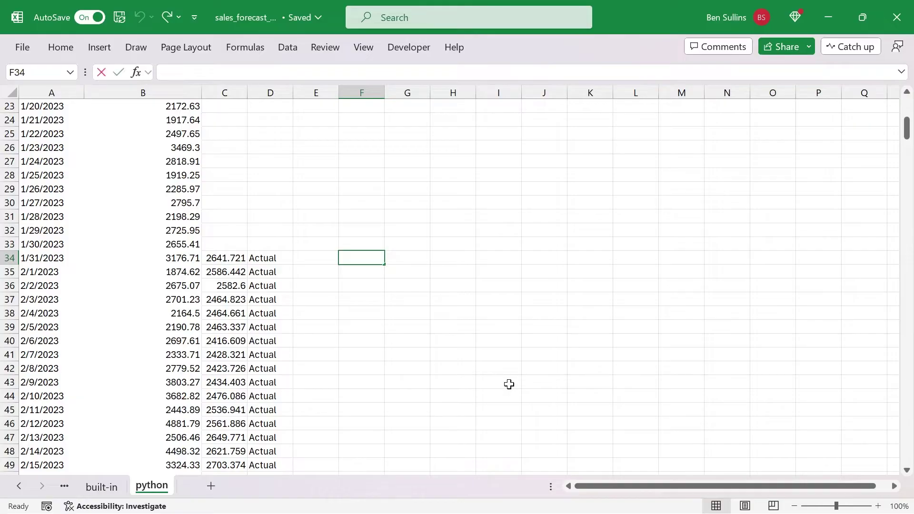
pyautogui.write('=py(')
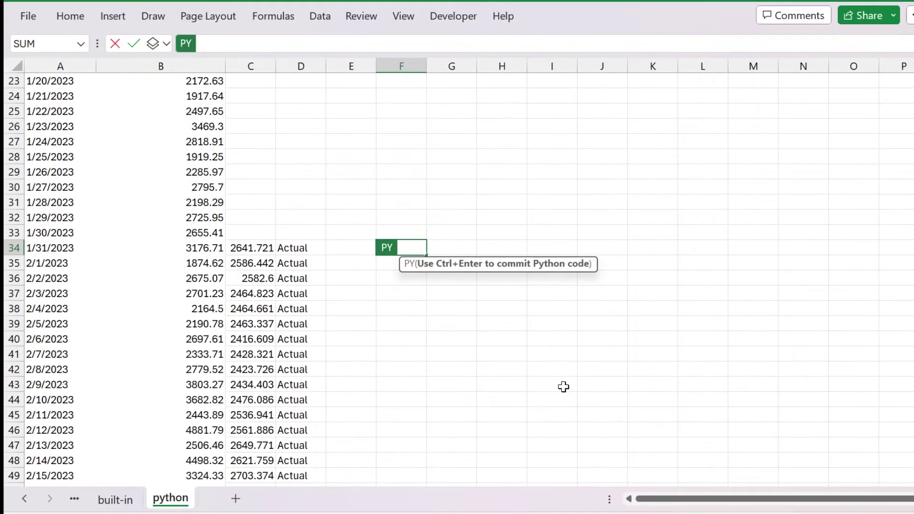
# Step: Enter df = xl("C34:C63") as the Python code in F34
pyautogui.write('df = xl(')
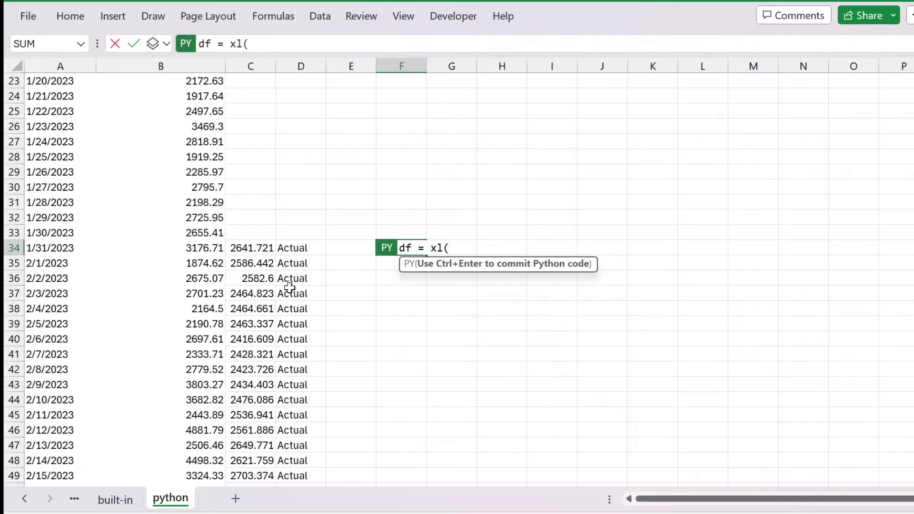
pyautogui.click(253, 250)
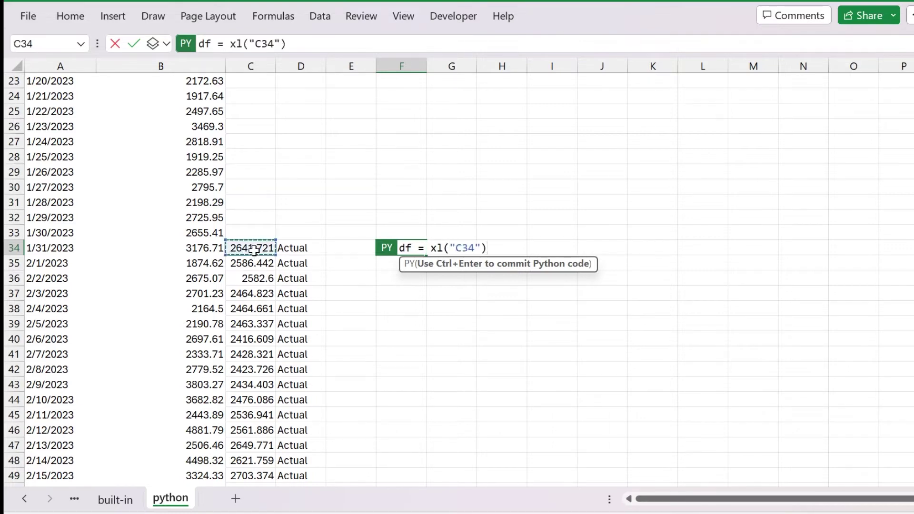
pyautogui.hotkey('ctrl', 'shift', 'Down')
pyautogui.hotkey('shift', 'Up')
pyautogui.hotkey('shift', 'Up')
pyautogui.hotkey('shift', 'Up')
pyautogui.hotkey('shift', 'Up')
pyautogui.hotkey('shift', 'Up')
pyautogui.hotkey('shift', 'Up')
pyautogui.hotkey('shift', 'Up')
pyautogui.hotkey('shift', 'Up')
pyautogui.hotkey('shift', 'Up')
pyautogui.hotkey('shift', 'Up')
pyautogui.hotkey('shift', 'Up')
pyautogui.hotkey('shift', 'Up')
pyautogui.hotkey('shift', 'Up')
pyautogui.hotkey('shift', 'Up')
pyautogui.hotkey('shift', 'Up')
pyautogui.hotkey('shift', 'Up')
pyautogui.hotkey('shift', 'Up')
pyautogui.hotkey('shift', 'Up')
pyautogui.hotkey('shift', 'Up')
pyautogui.hotkey('shift', 'Up')
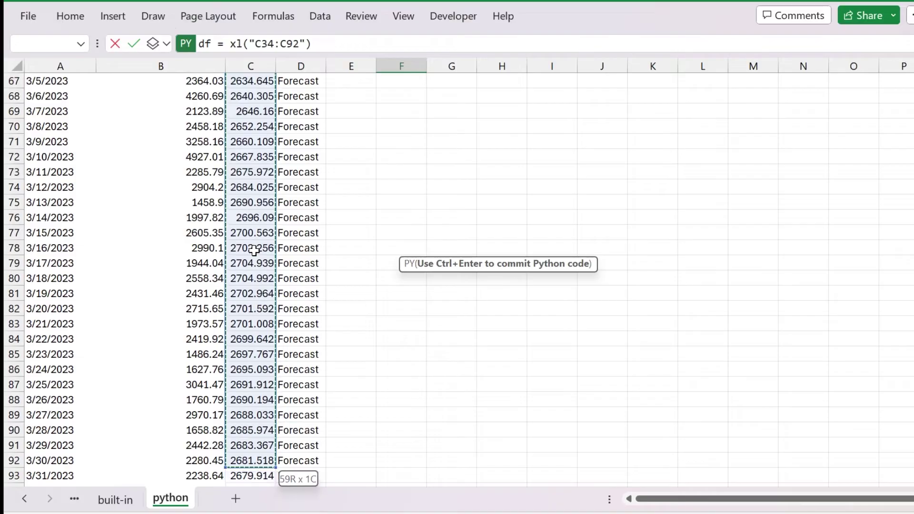
pyautogui.hotkey('shift', 'Up')
pyautogui.hotkey('shift', 'Up')
pyautogui.hotkey('shift', 'Up')
pyautogui.hotkey('shift', 'Up')
pyautogui.hotkey('shift', 'Up')
pyautogui.hotkey('shift', 'Up')
pyautogui.hotkey('shift', 'Up')
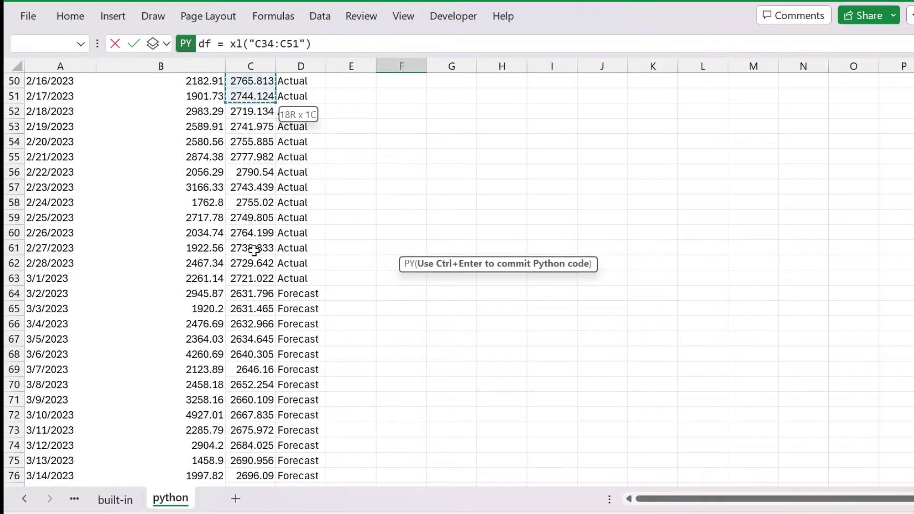
pyautogui.hotkey('shift', 'Down')
pyautogui.hotkey('shift', 'Down')
pyautogui.hotkey('shift', 'Down')
pyautogui.hotkey('shift', 'Down')
pyautogui.hotkey('shift', 'Down')
pyautogui.hotkey('shift', 'Down')
pyautogui.hotkey('shift', 'Down')
pyautogui.hotkey('shift', 'Down')
pyautogui.hotkey('shift', 'Down')
pyautogui.hotkey('shift', 'Down')
pyautogui.hotkey('shift', 'Down')
pyautogui.hotkey('shift', 'Down')
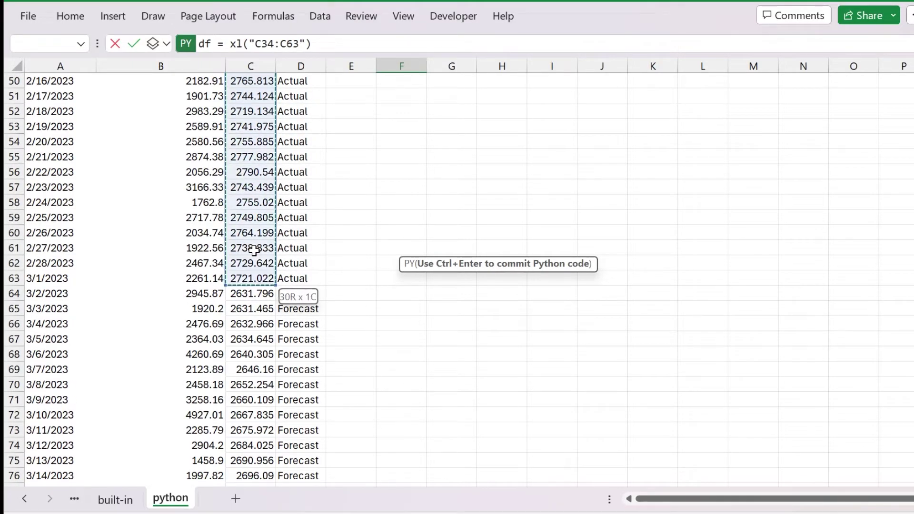
pyautogui.hotkey('ctrl', 'Return')
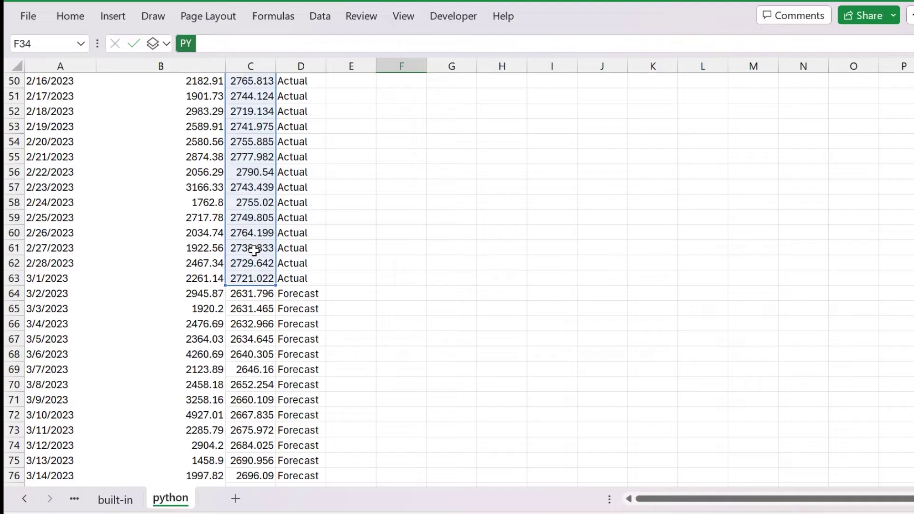
# Step: Preview the resulting 30-row DataFrame, then move to cell F35
pyautogui.press('Up')
pyautogui.press('Down')
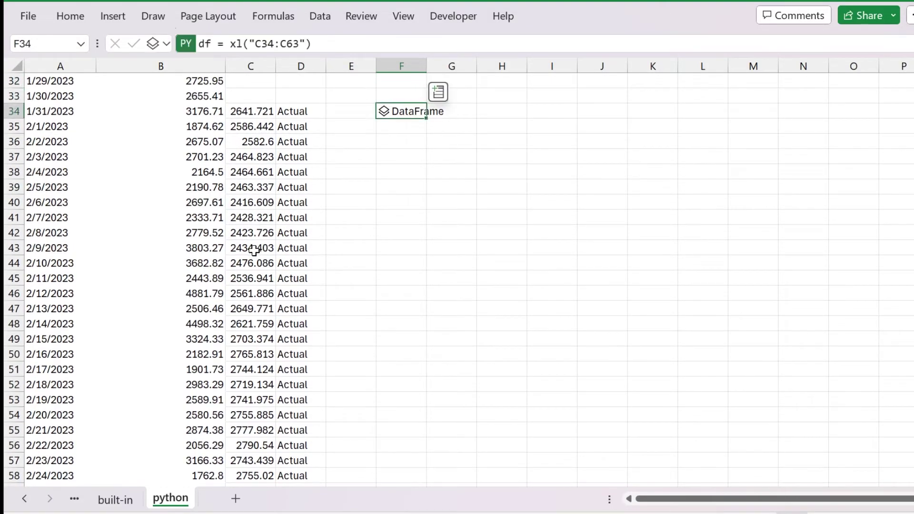
pyautogui.click(438, 93)
pyautogui.click(438, 93)
pyautogui.click(384, 113)
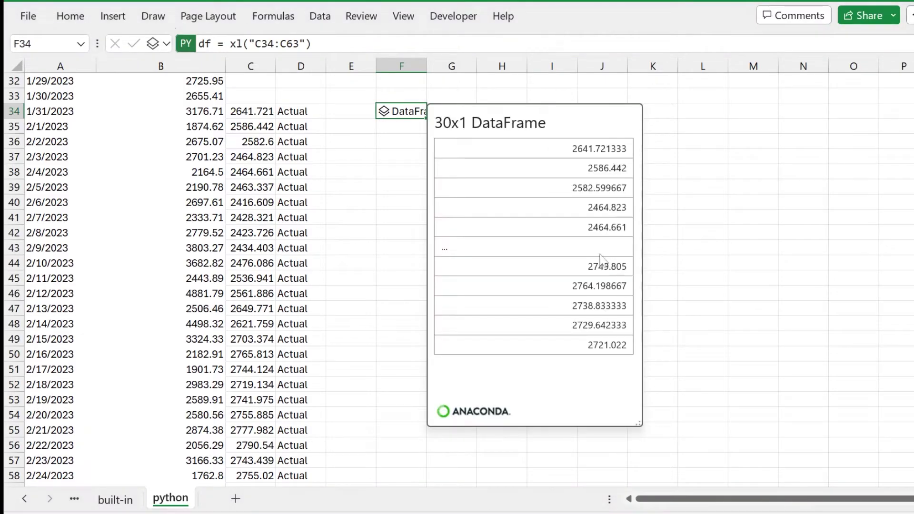
pyautogui.press('Escape')
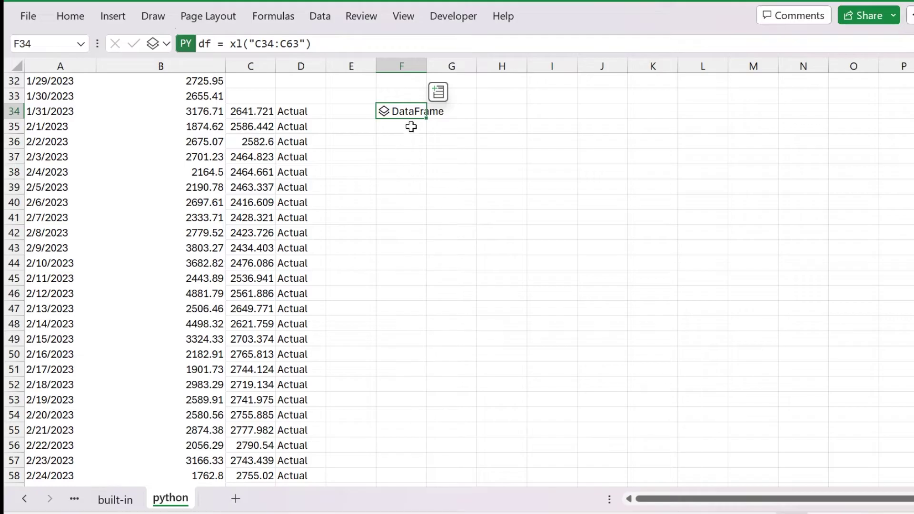
pyautogui.click(411, 126)
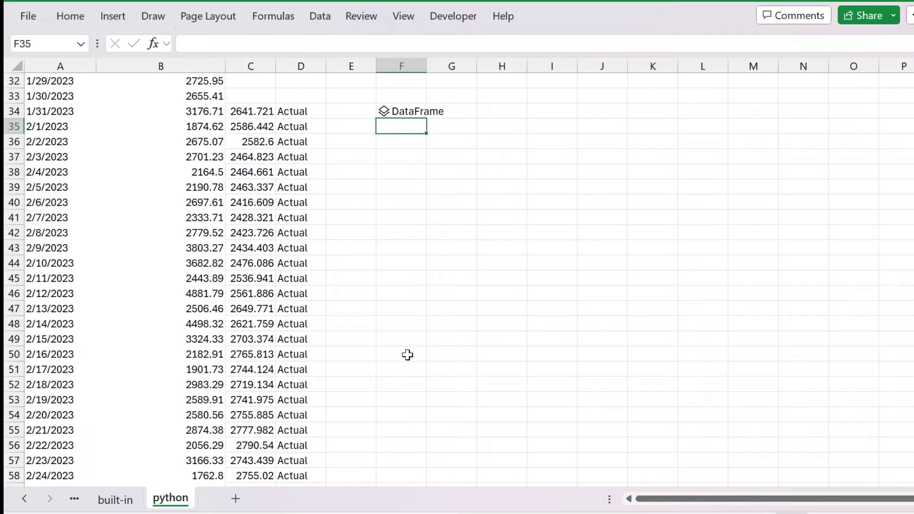
# Step: Start a Python cell in F35 and paste the ARIMA(5,1,0) code forecasting 30 steps
pyautogui.write('=py')
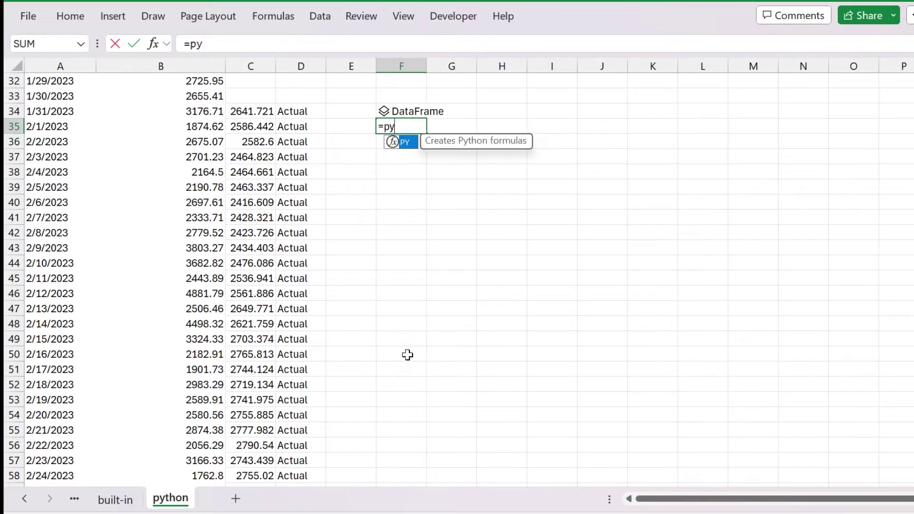
pyautogui.press('Tab')
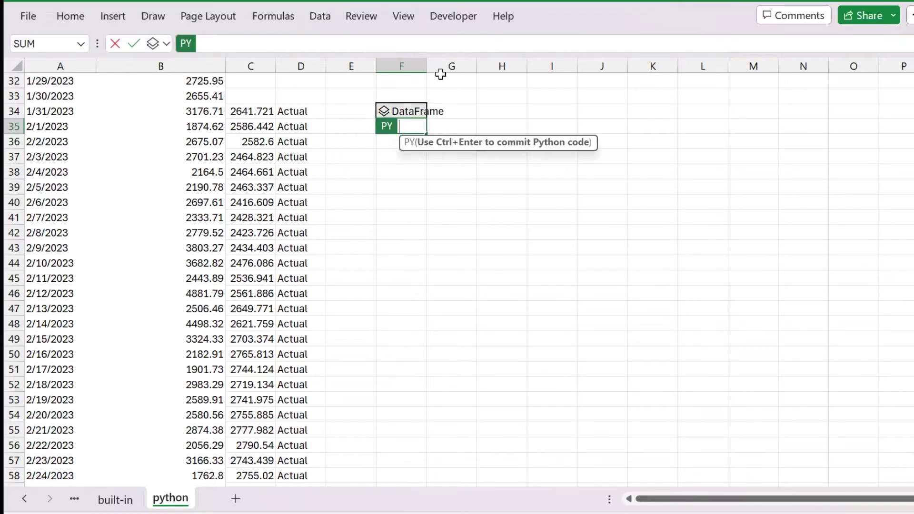
pyautogui.moveTo(438, 53); pyautogui.dragTo(438, 113)
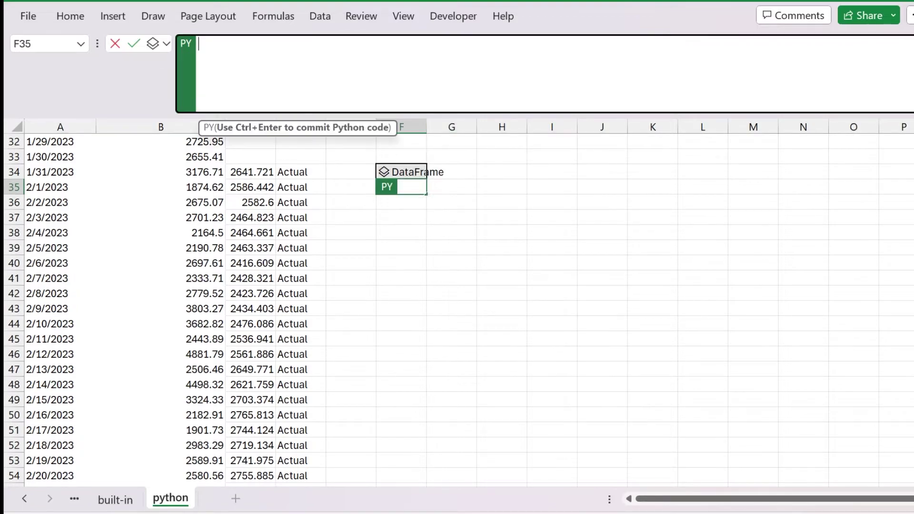
pyautogui.hotkey('ctrl', 'v')
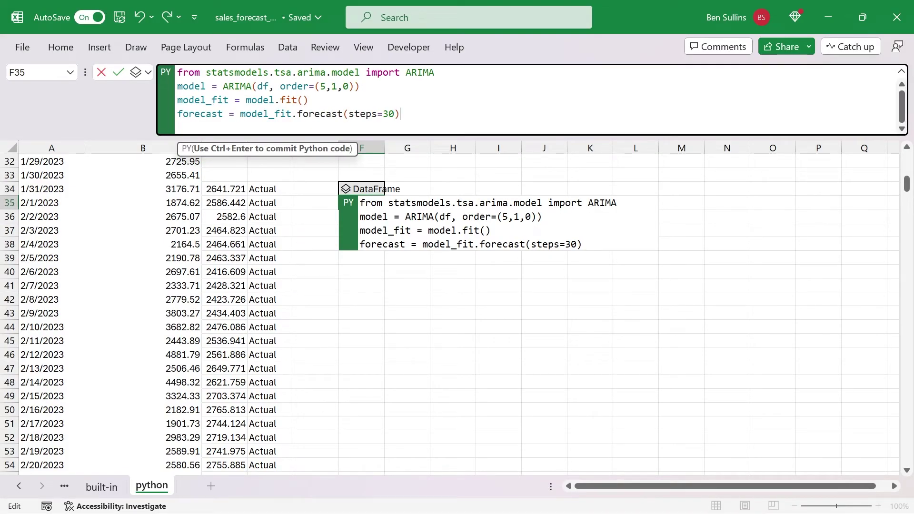
# Step: Run the ARIMA code in F35 and preview the returned forecast Series
pyautogui.hotkey('ctrl', 'Return')
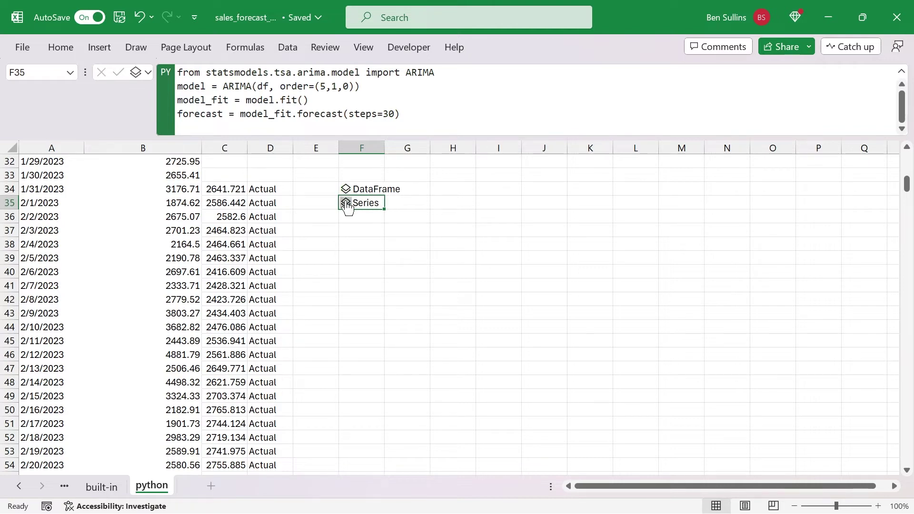
pyautogui.click(346, 207)
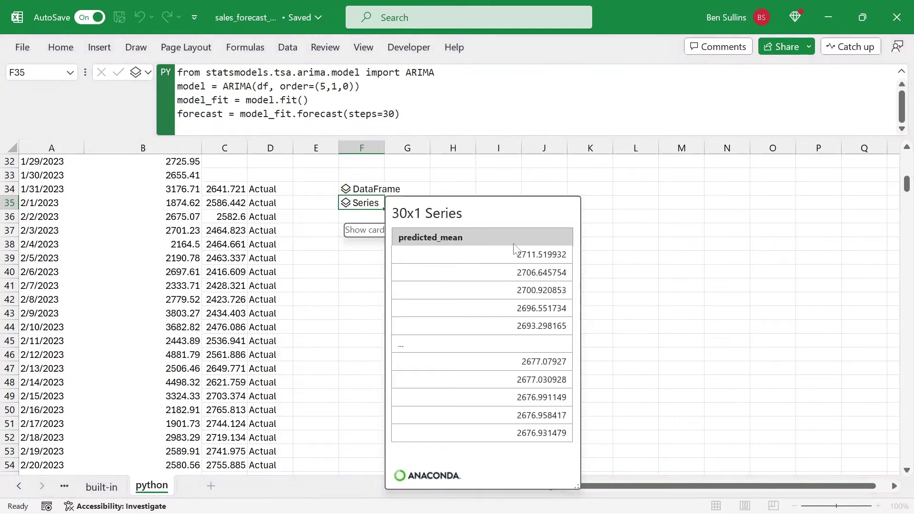
pyautogui.click(347, 205)
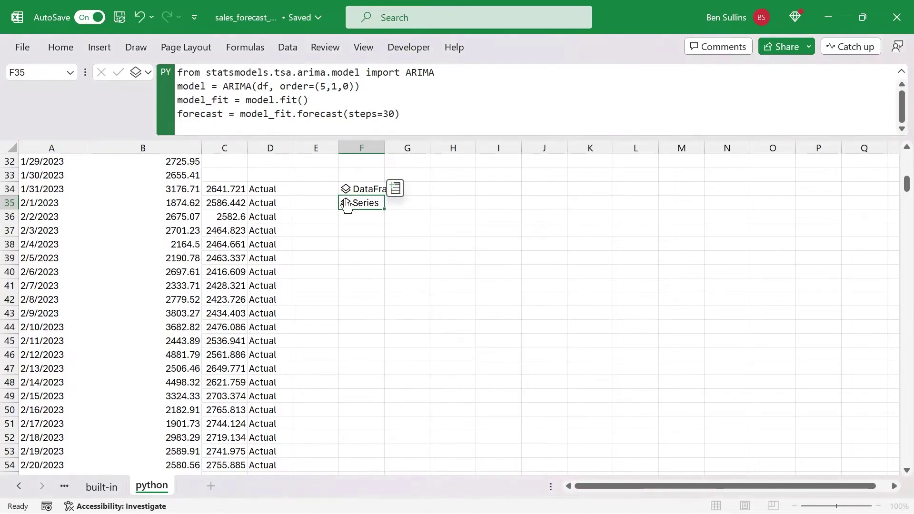
pyautogui.click(399, 189)
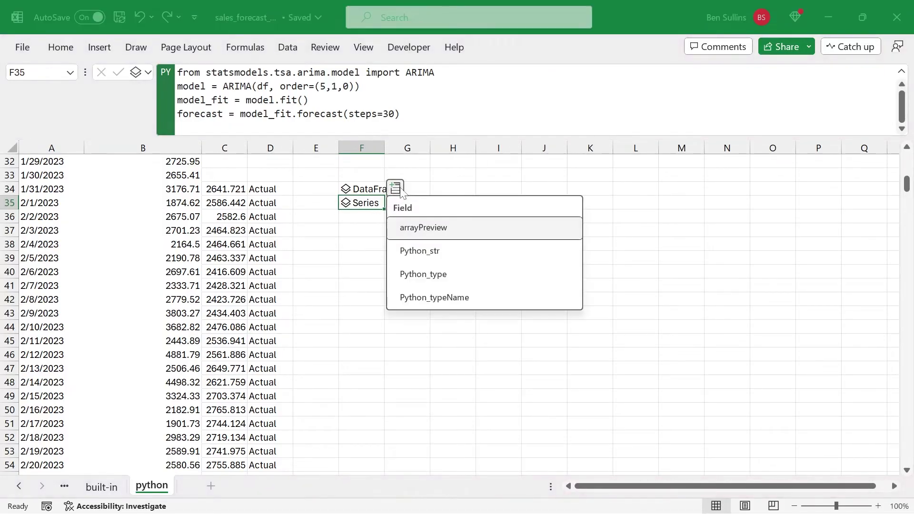
pyautogui.click(360, 214)
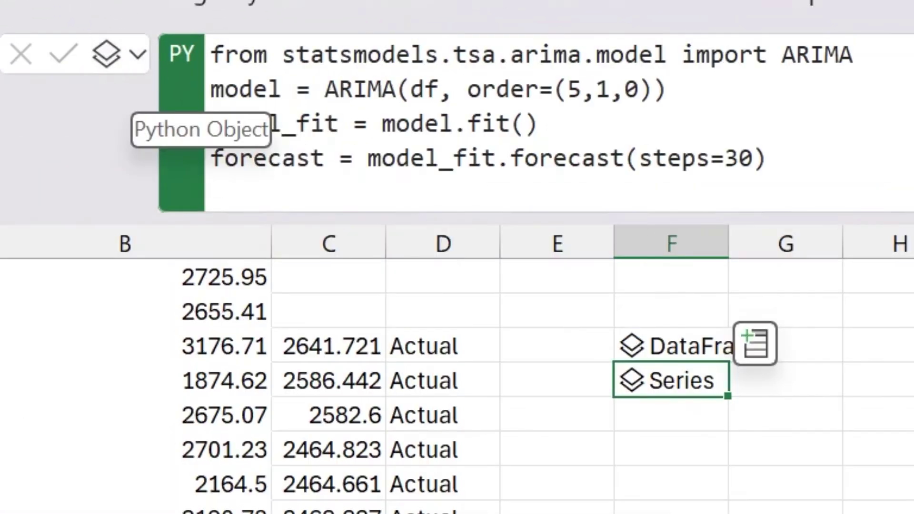
# Step: Switch the output to Excel Value and confirm 30 predicted_mean values spill below F35
pyautogui.click(108, 67)
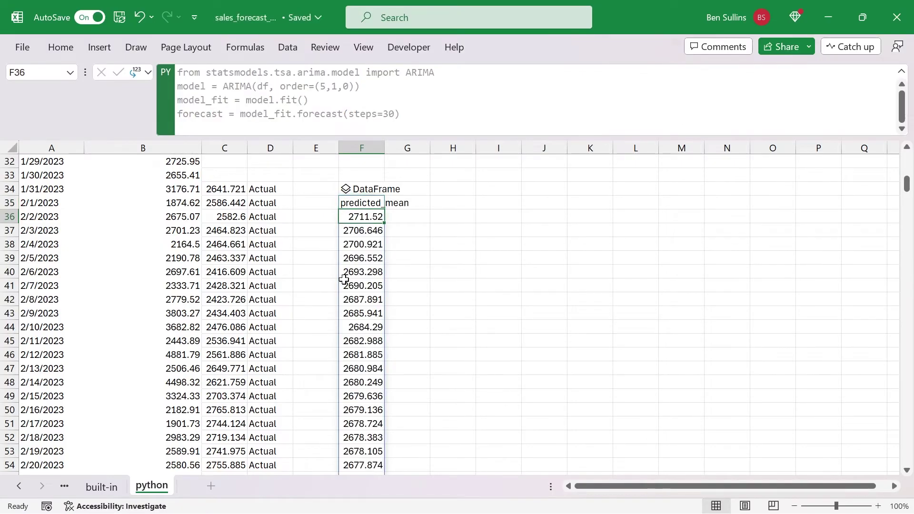
pyautogui.press('Down')
pyautogui.press('Up')
pyautogui.hotkey('ctrl', 'shift', 'Down')
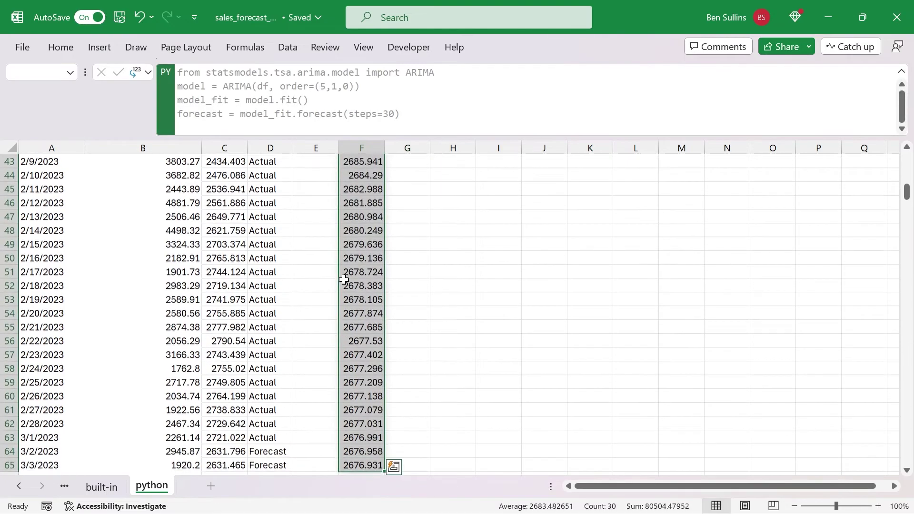
pyautogui.press('Right')
pyautogui.press('Right')
pyautogui.click(369, 202)
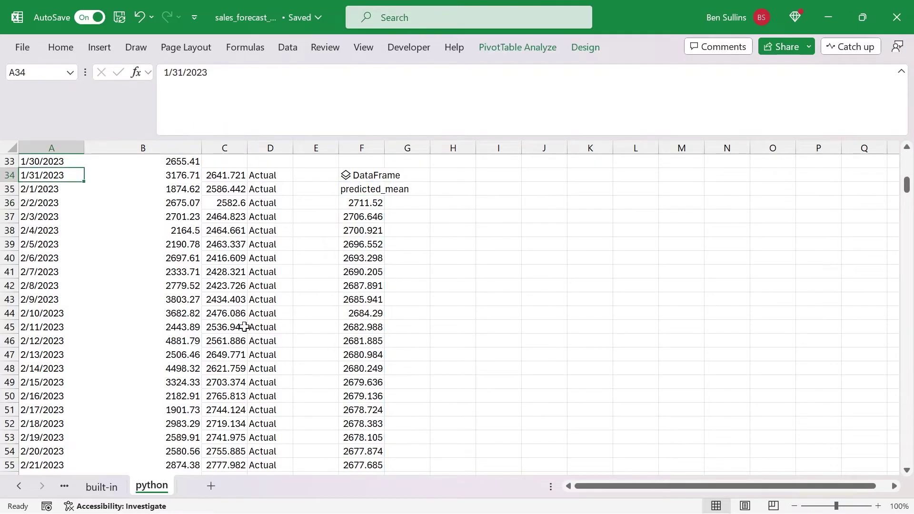
# Step: Copy A3:D93 of the python sheet, from the Row Labels header through the 3/31/2023 Forecast row
pyautogui.hotkey('ctrl', 'Up')
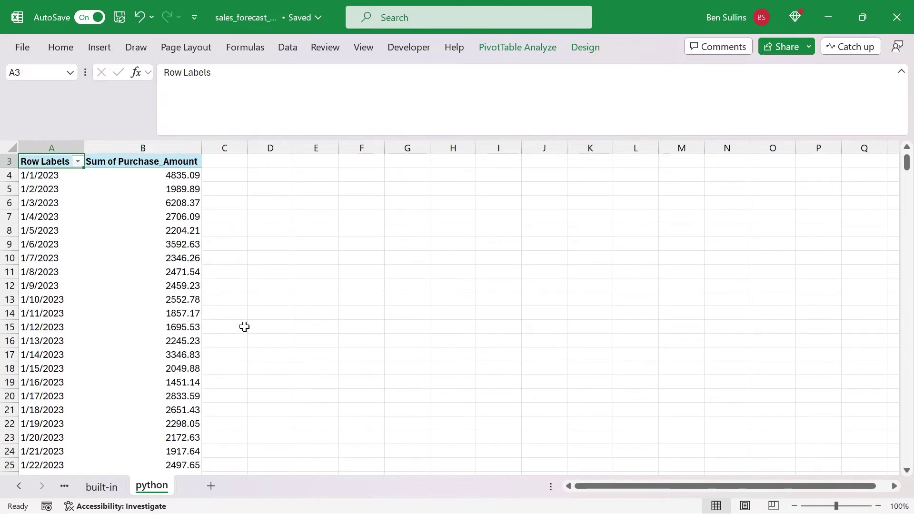
pyautogui.hotkey('ctrl', 'shift', 'Right')
pyautogui.hotkey('shift', 'Down')
pyautogui.hotkey('shift', 'Down')
pyautogui.hotkey('shift', 'Down')
pyautogui.hotkey('shift', 'Down')
pyautogui.hotkey('shift', 'Down')
pyautogui.hotkey('shift', 'Down')
pyautogui.hotkey('shift', 'Down')
pyautogui.hotkey('shift', 'Down')
pyautogui.hotkey('shift', 'Down')
pyautogui.hotkey('shift', 'Down')
pyautogui.hotkey('shift', 'Down')
pyautogui.hotkey('shift', 'Down')
pyautogui.hotkey('shift', 'Down')
pyautogui.hotkey('shift', 'Down')
pyautogui.hotkey('shift', 'Down')
pyautogui.hotkey('shift', 'Down')
pyautogui.hotkey('shift', 'Down')
pyautogui.hotkey('shift', 'Down')
pyautogui.hotkey('shift', 'Down')
pyautogui.hotkey('shift', 'Down')
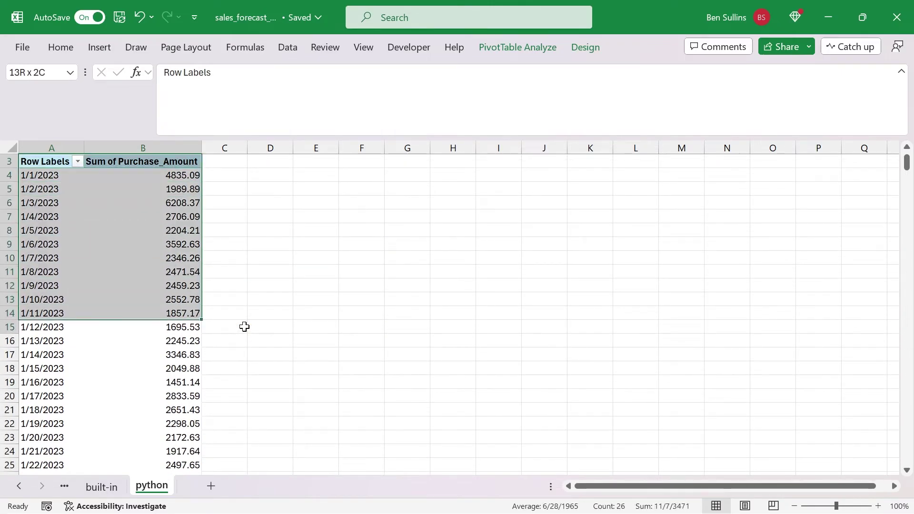
pyautogui.hotkey('shift', 'Down')
pyautogui.hotkey('shift', 'Down')
pyautogui.hotkey('shift', 'Down')
pyautogui.hotkey('shift', 'Down')
pyautogui.hotkey('shift', 'Down')
pyautogui.hotkey('shift', 'Down')
pyautogui.hotkey('shift', 'Down')
pyautogui.hotkey('shift', 'Down')
pyautogui.hotkey('shift', 'Down')
pyautogui.hotkey('shift', 'Down')
pyautogui.hotkey('shift', 'Down')
pyautogui.hotkey('shift', 'Down')
pyautogui.hotkey('shift', 'Down')
pyautogui.hotkey('shift', 'Down')
pyautogui.hotkey('shift', 'Down')
pyautogui.hotkey('shift', 'Down')
pyautogui.hotkey('shift', 'Down')
pyautogui.hotkey('shift', 'Down')
pyautogui.hotkey('shift', 'Down')
pyautogui.hotkey('shift', 'Down')
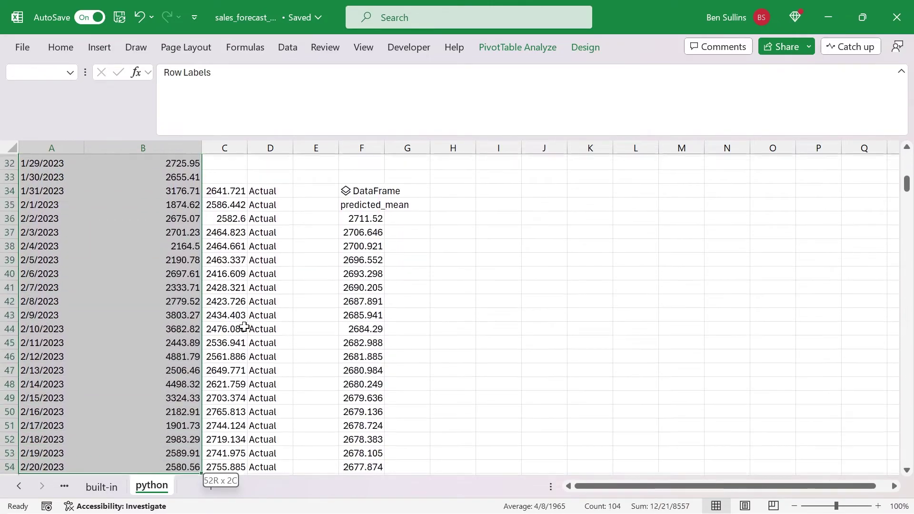
pyautogui.hotkey('shift', 'Up')
pyautogui.hotkey('shift', 'Up')
pyautogui.hotkey('shift', 'Up')
pyautogui.hotkey('shift', 'Up')
pyautogui.hotkey('shift', 'Up')
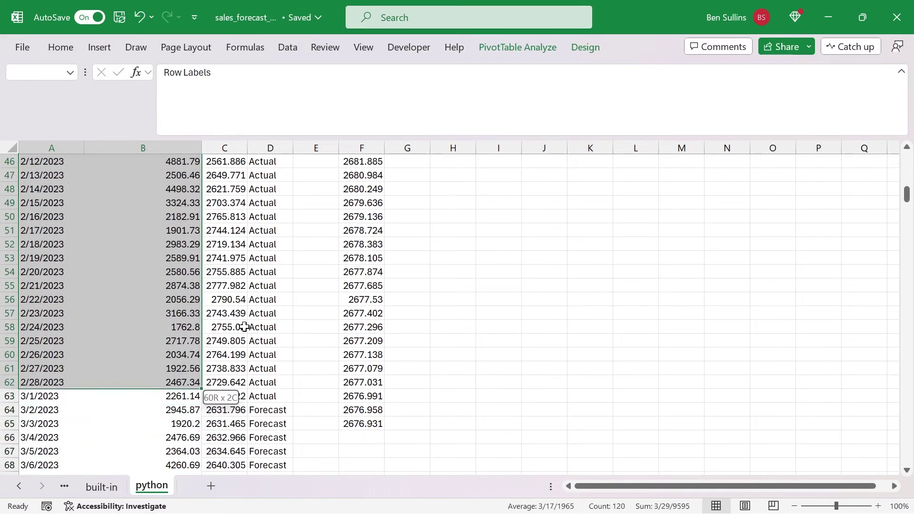
pyautogui.hotkey('shift', 'Down')
pyautogui.hotkey('shift', 'Right')
pyautogui.hotkey('shift', 'Right')
pyautogui.hotkey('shift', 'Down')
pyautogui.hotkey('shift', 'Down')
pyautogui.hotkey('shift', 'Down')
pyautogui.hotkey('shift', 'Down')
pyautogui.hotkey('shift', 'Down')
pyautogui.hotkey('shift', 'Down')
pyautogui.hotkey('shift', 'Down')
pyautogui.hotkey('shift', 'Down')
pyautogui.hotkey('shift', 'Down')
pyautogui.hotkey('shift', 'Down')
pyautogui.hotkey('shift', 'Down')
pyautogui.hotkey('shift', 'Down')
pyautogui.hotkey('shift', 'Down')
pyautogui.hotkey('shift', 'Down')
pyautogui.hotkey('shift', 'Down')
pyautogui.hotkey('shift', 'Down')
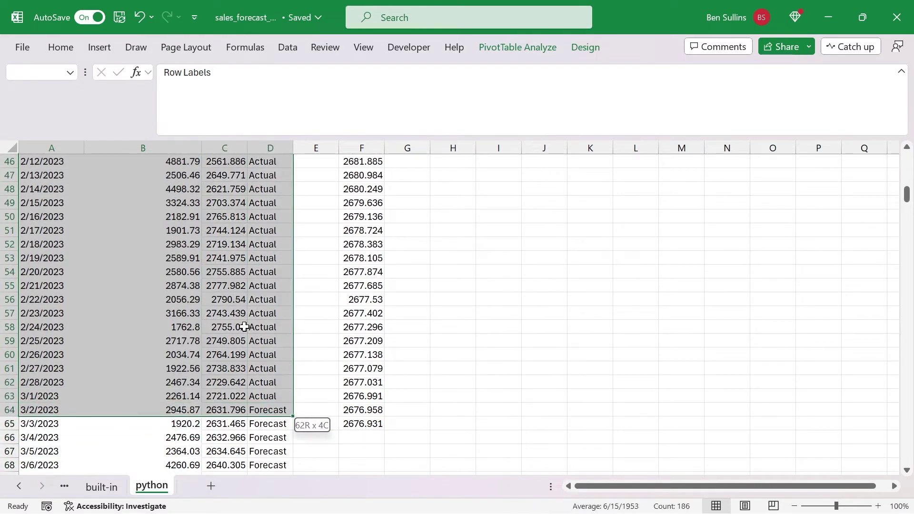
pyautogui.hotkey('shift', 'Down')
pyautogui.hotkey('shift', 'Down')
pyautogui.hotkey('shift', 'Down')
pyautogui.hotkey('shift', 'Down')
pyautogui.hotkey('shift', 'Down')
pyautogui.hotkey('shift', 'Down')
pyautogui.hotkey('shift', 'Down')
pyautogui.hotkey('shift', 'Down')
pyautogui.hotkey('shift', 'Down')
pyautogui.hotkey('shift', 'Down')
pyautogui.hotkey('shift', 'Down')
pyautogui.hotkey('shift', 'Down')
pyautogui.hotkey('shift', 'Down')
pyautogui.hotkey('shift', 'Down')
pyautogui.hotkey('shift', 'Down')
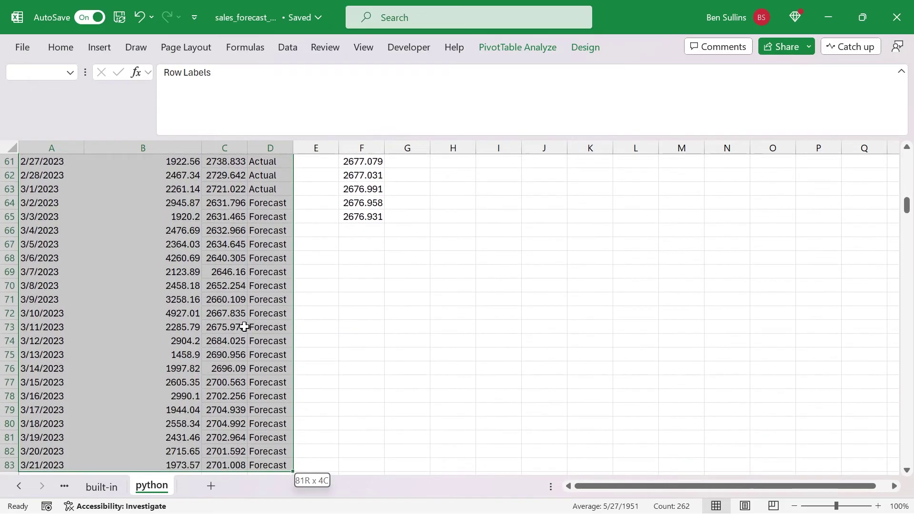
pyautogui.hotkey('shift', 'Down')
pyautogui.hotkey('shift', 'Down')
pyautogui.hotkey('shift', 'Up')
pyautogui.hotkey('shift', 'Up')
pyautogui.hotkey('shift', 'Up')
pyautogui.hotkey('shift', 'Up')
pyautogui.hotkey('shift', 'Down')
pyautogui.hotkey('ctrl', 'c')
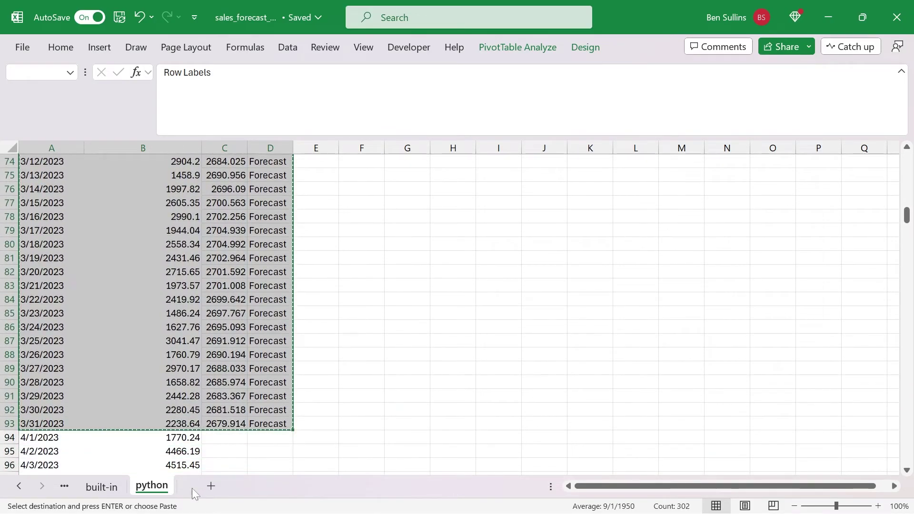
# Step: Add a new Sheet7 and paste the copied block as values only
pyautogui.click(209, 483)
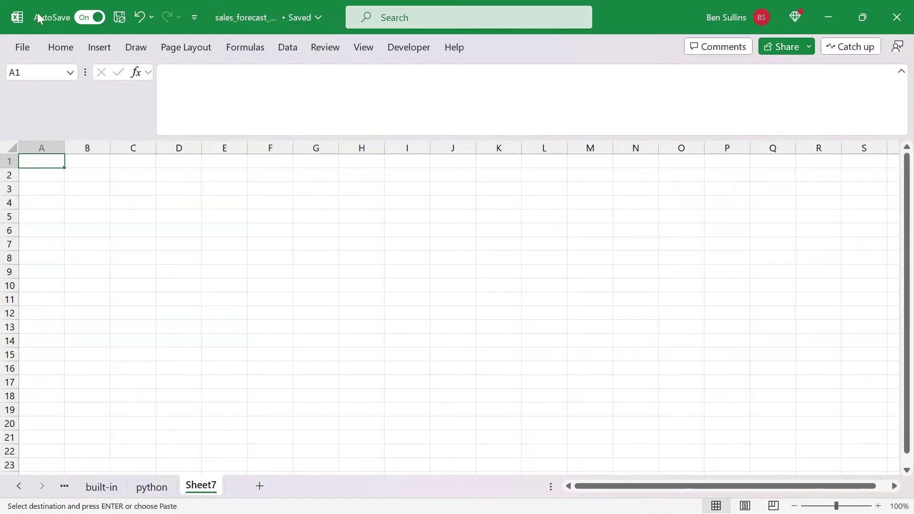
pyautogui.click(60, 47)
pyautogui.click(29, 104)
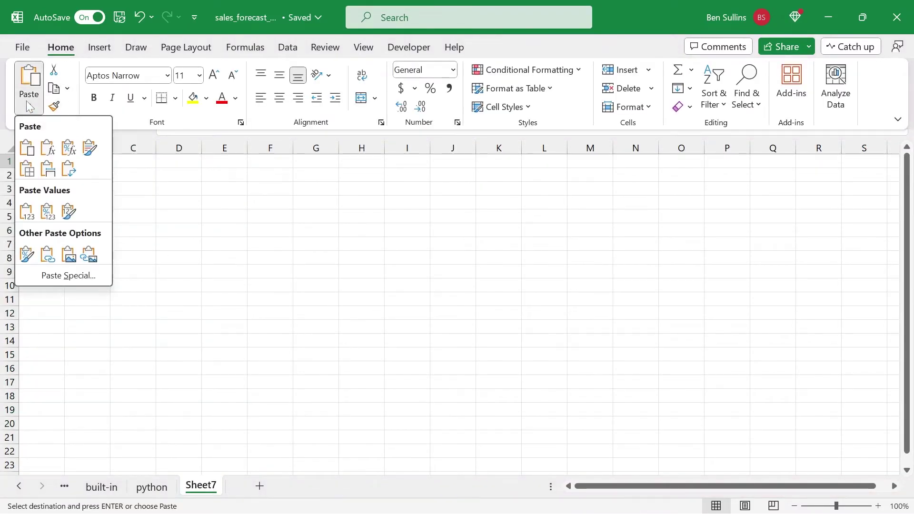
pyautogui.click(28, 208)
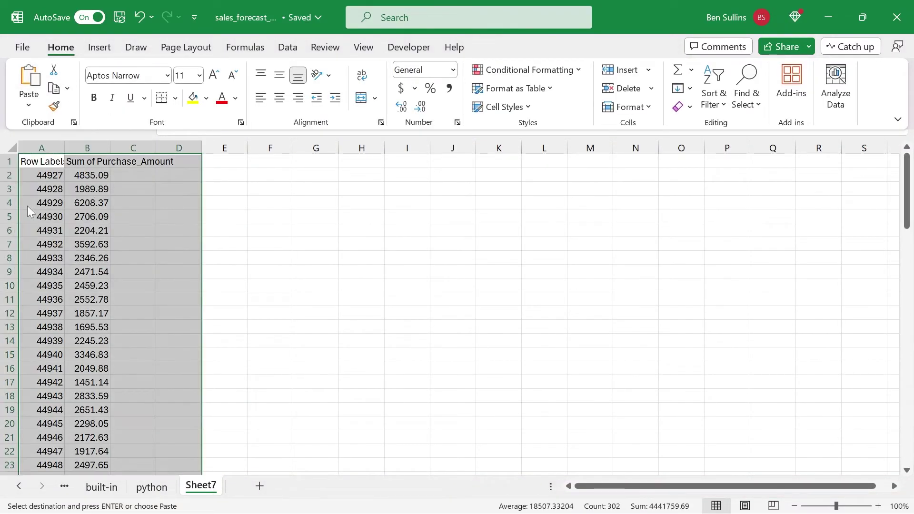
pyautogui.click(112, 195)
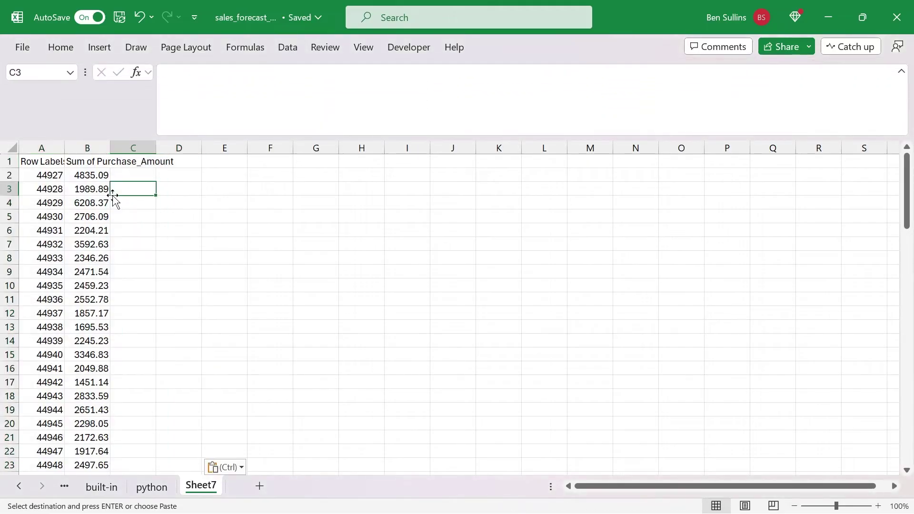
# Step: Autofit column A and format it as Short Date
pyautogui.doubleClick(63, 154)
pyautogui.click(57, 143)
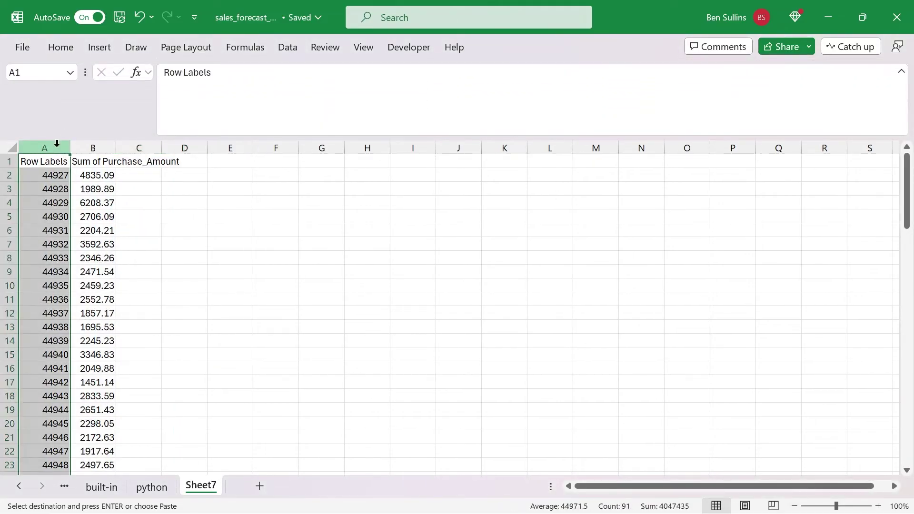
pyautogui.click(73, 48)
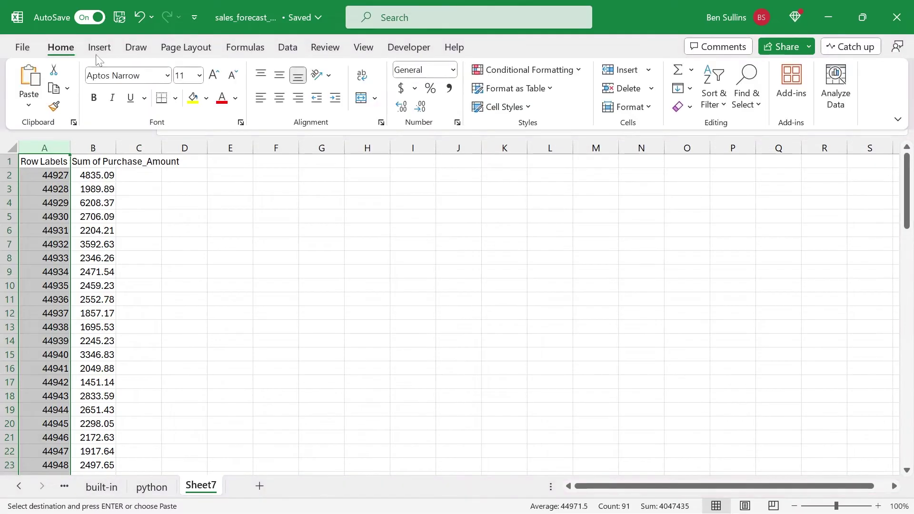
pyautogui.click(453, 72)
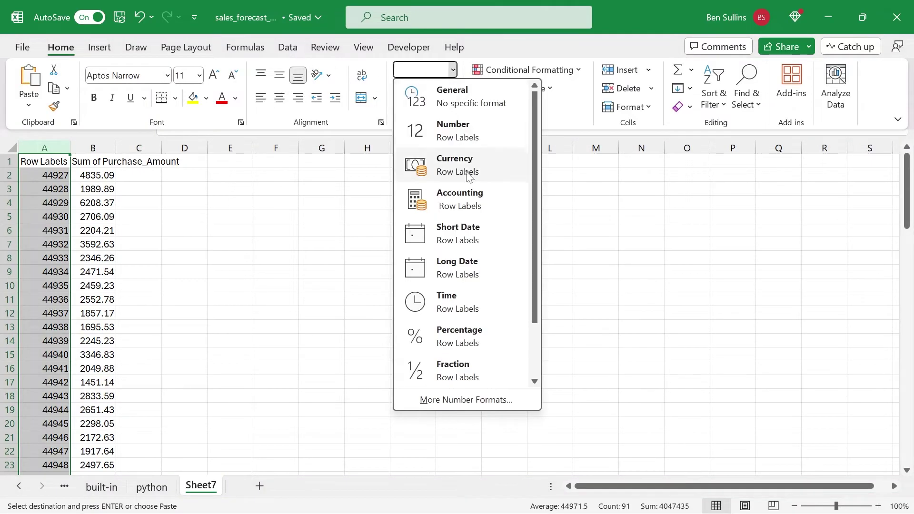
pyautogui.click(470, 229)
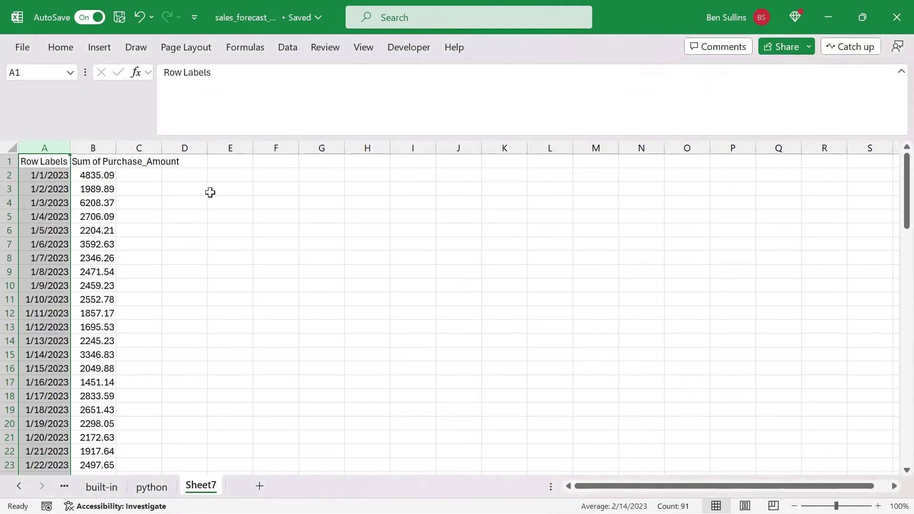
pyautogui.click(147, 181)
# Step: Enter the header '30day Avg' in cell C1
pyautogui.press('Left')
pyautogui.press('Up')
pyautogui.press('Down')
pyautogui.scroll(-9, 146, 181)
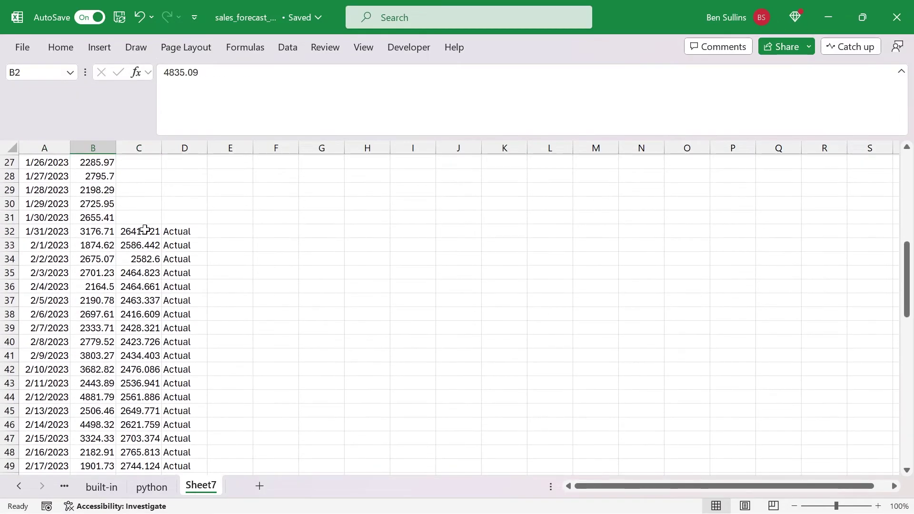
pyautogui.click(146, 233)
pyautogui.press('Up')
pyautogui.press('Down')
pyautogui.hotkey('ctrl', 'Up')
pyautogui.write('30')
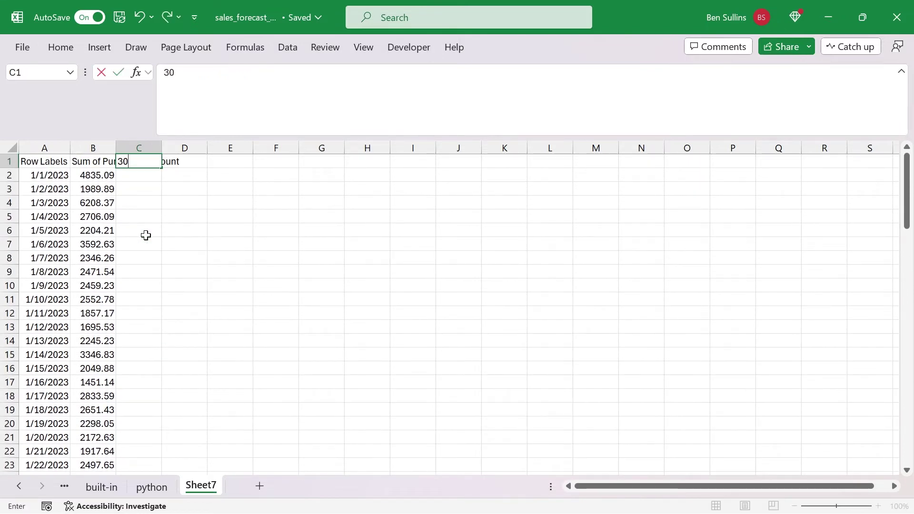
pyautogui.write('day Avg')
pyautogui.press('Return')
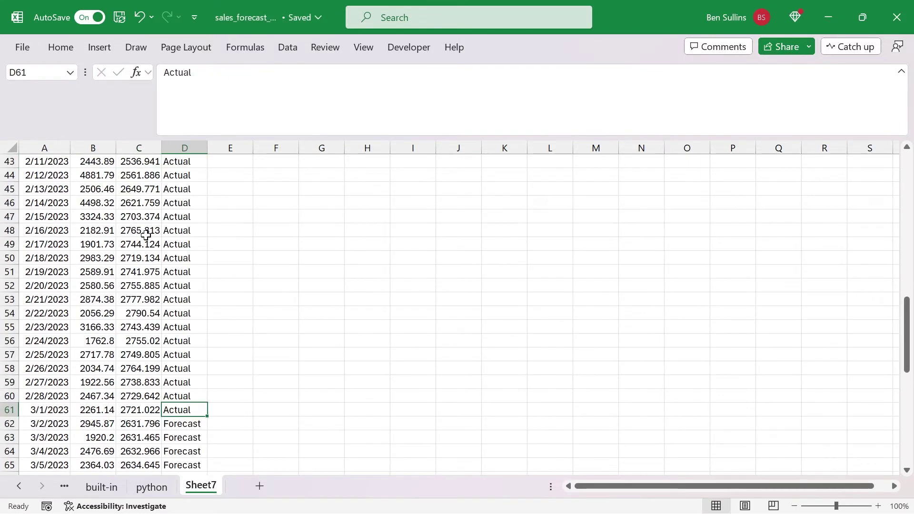
# Step: Clear the averages beside actual dates in C32:D61 and delete the Forecast labels in column D
pyautogui.hotkey('shift', 'Left')
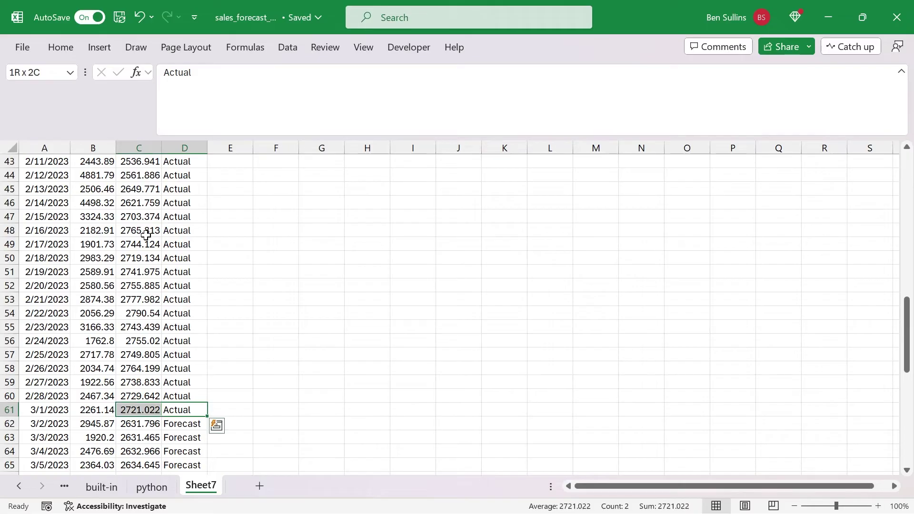
pyautogui.hotkey('shift', 'Up')
pyautogui.hotkey('shift', 'Up')
pyautogui.hotkey('shift', 'Up')
pyautogui.hotkey('shift', 'Up')
pyautogui.hotkey('shift', 'Up')
pyautogui.hotkey('shift', 'Up')
pyautogui.hotkey('shift', 'Up')
pyautogui.hotkey('shift', 'Up')
pyautogui.hotkey('shift', 'Up')
pyautogui.hotkey('shift', 'Up')
pyautogui.hotkey('shift', 'Up')
pyautogui.hotkey('shift', 'Up')
pyautogui.hotkey('shift', 'Up')
pyautogui.hotkey('shift', 'Up')
pyautogui.hotkey('shift', 'Up')
pyautogui.hotkey('shift', 'Up')
pyautogui.hotkey('shift', 'Up')
pyautogui.hotkey('shift', 'Up')
pyautogui.hotkey('shift', 'Up')
pyautogui.hotkey('shift', 'Up')
pyautogui.press('Delete')
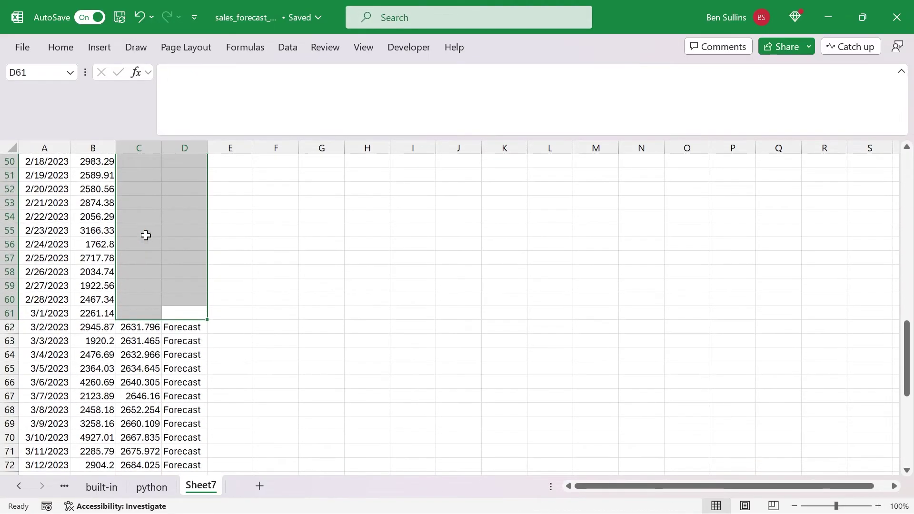
pyautogui.press('Down')
pyautogui.press('Down')
pyautogui.press('Left')
pyautogui.press('Down')
pyautogui.press('Right')
pyautogui.press('Up')
pyautogui.press('Up')
pyautogui.hotkey('ctrl', 'shift', 'Down')
pyautogui.press('Delete')
# Step: Enter the header 'built-in' in cell D1
pyautogui.press('Left')
pyautogui.hotkey('shift', 'Down')
pyautogui.hotkey('shift', 'Down')
pyautogui.hotkey('shift', 'Down')
pyautogui.hotkey('shift', 'Up')
pyautogui.hotkey('shift', 'Up')
pyautogui.hotkey('shift', 'Up')
pyautogui.press('Down')
pyautogui.press('Up')
pyautogui.hotkey('ctrl', 'Up')
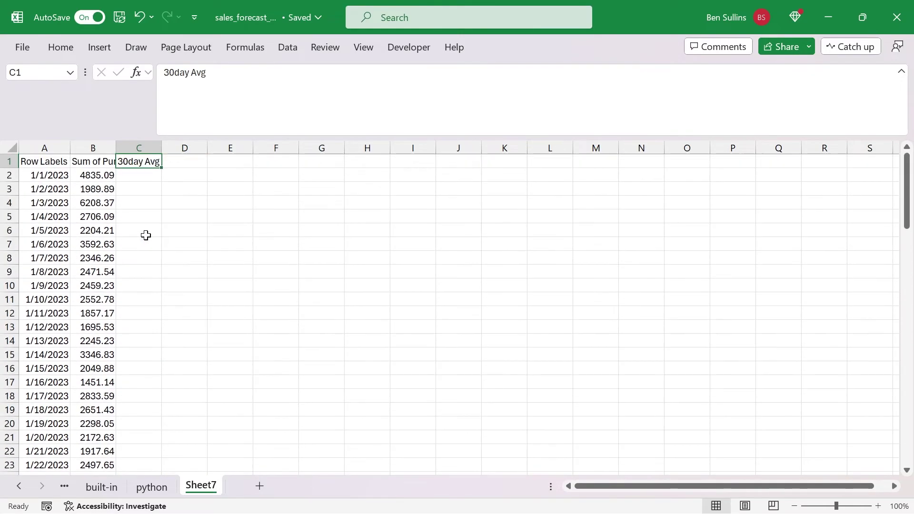
pyautogui.press('Right')
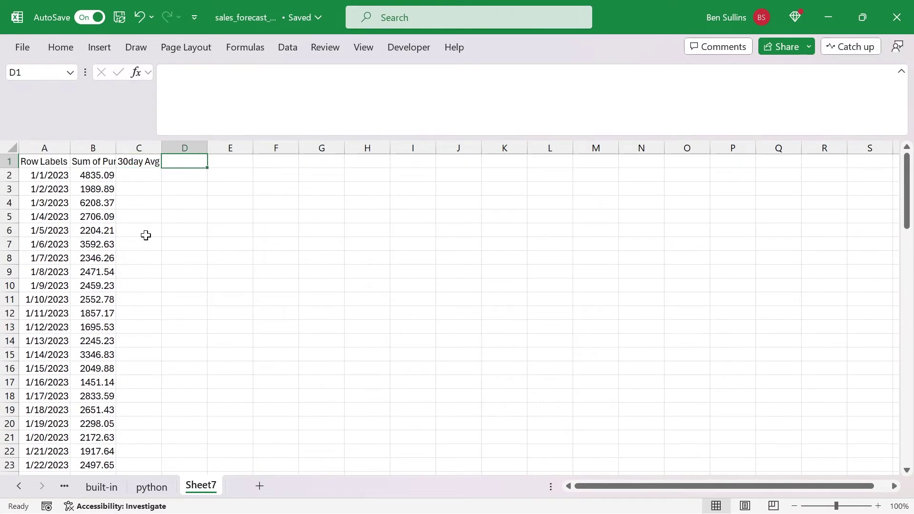
pyautogui.write('built-in')
pyautogui.press('Return')
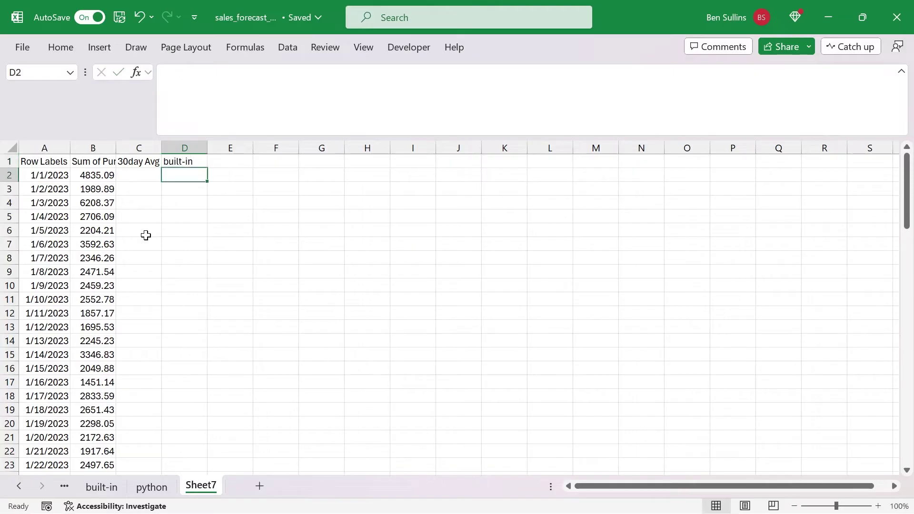
# Step: Copy the 30 built-in FORECAST.ETS values and paste them as values into Sheet7 column D from row 62
pyautogui.click(332, 491)
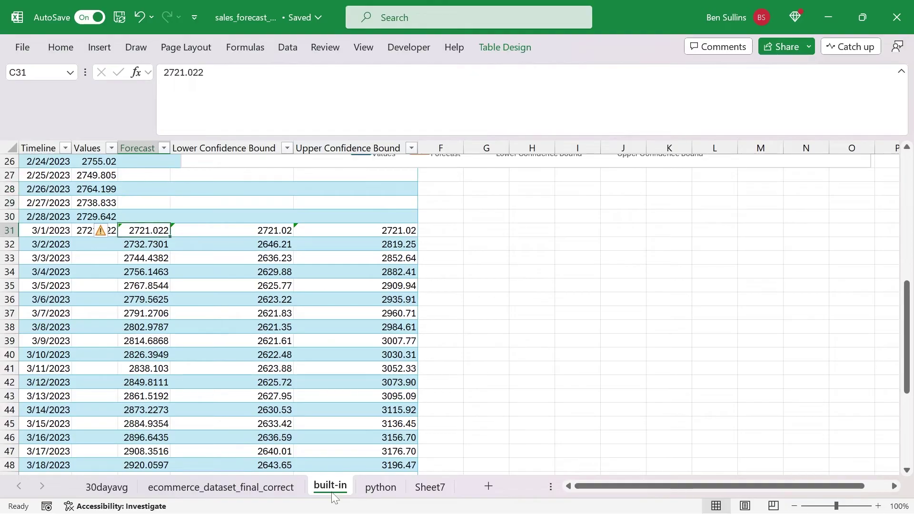
pyautogui.press('Left')
pyautogui.press('Right')
pyautogui.press('Down')
pyautogui.hotkey('ctrl', 'shift', 'Down')
pyautogui.hotkey('ctrl', 'c')
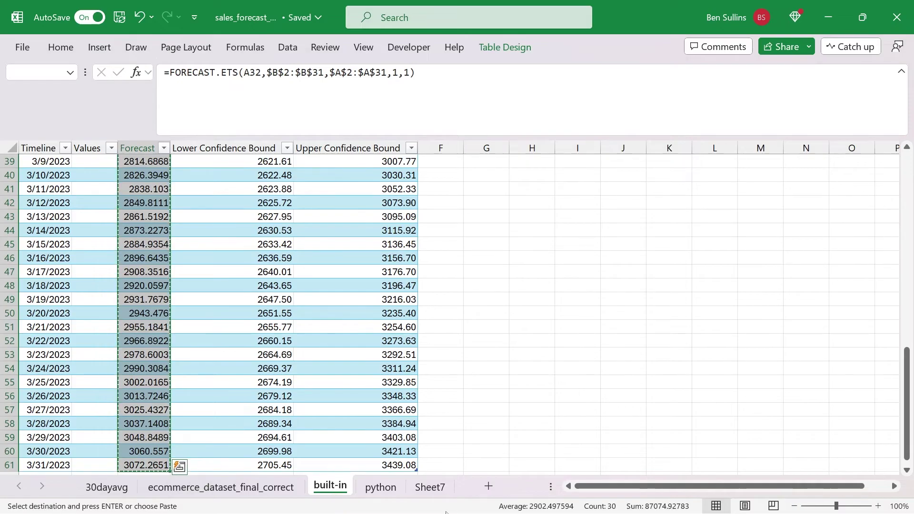
pyautogui.click(430, 491)
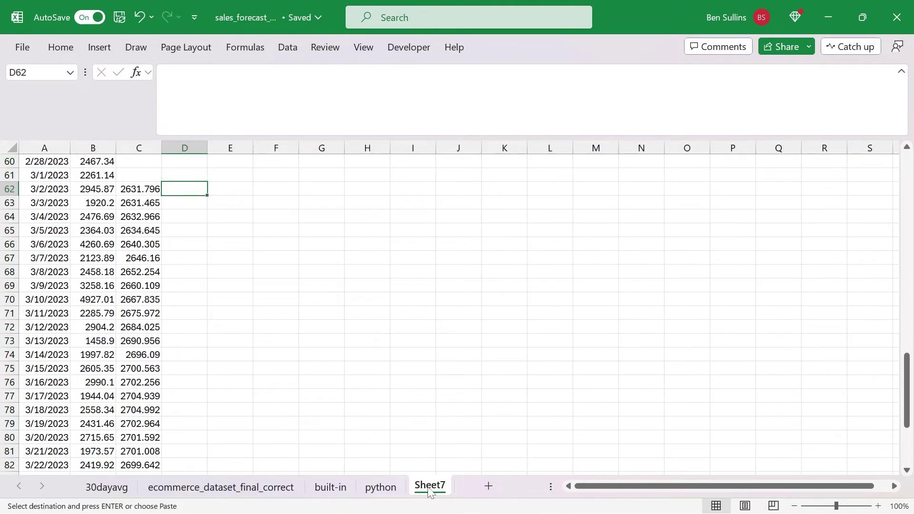
pyautogui.click(61, 46)
pyautogui.click(29, 105)
pyautogui.click(27, 210)
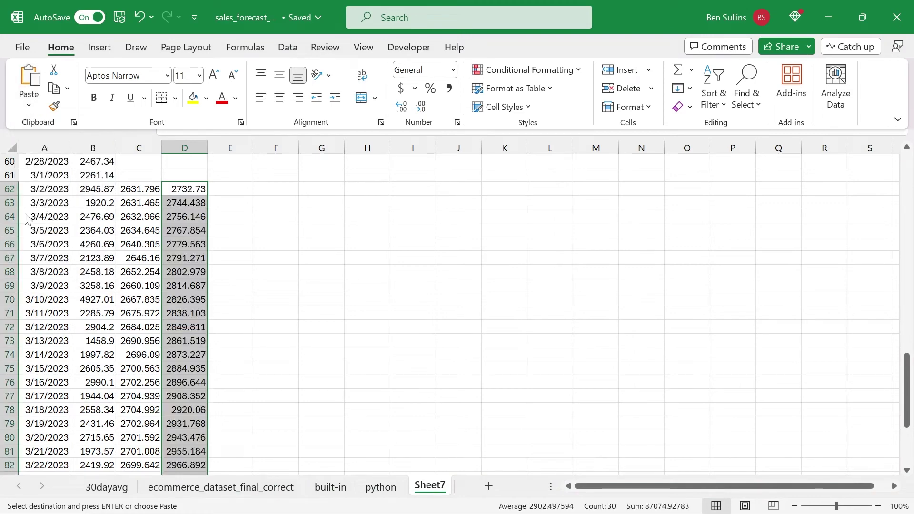
# Step: Check where the pasted built-in forecasts end, then return to the top of Sheet7
pyautogui.press('Escape')
pyautogui.press('Down')
pyautogui.press('Down')
pyautogui.hotkey('ctrl', 'Down')
pyautogui.press('Down')
pyautogui.press('Up')
pyautogui.press('Up')
pyautogui.hotkey('ctrl', 'Up')
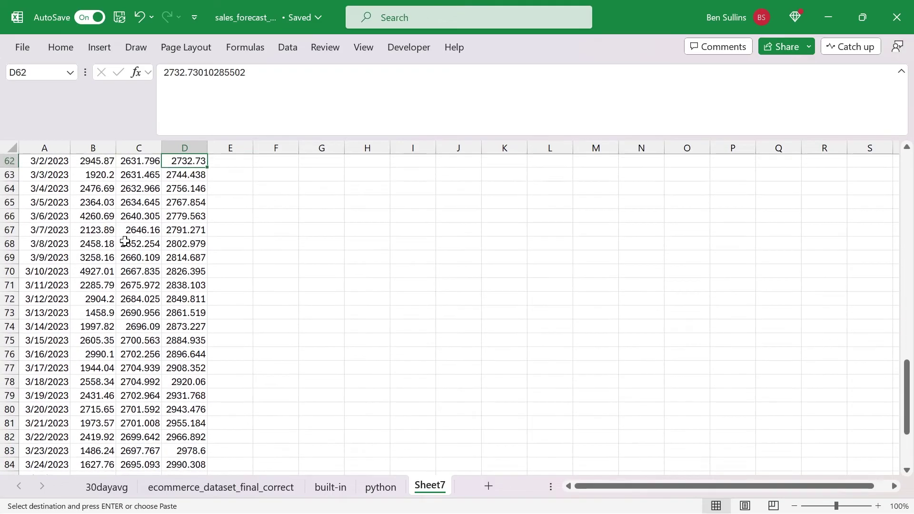
pyautogui.press('Up')
pyautogui.press('Up')
pyautogui.press('Up')
pyautogui.hotkey('ctrl', 'Up')
# Step: Head column E 'python' and locate the first March forecast row, E62
pyautogui.press('Right')
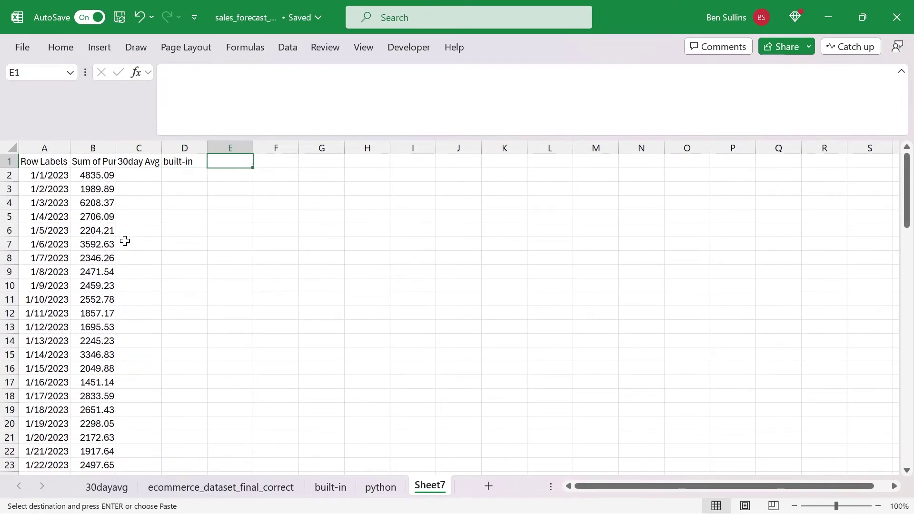
pyautogui.write('python')
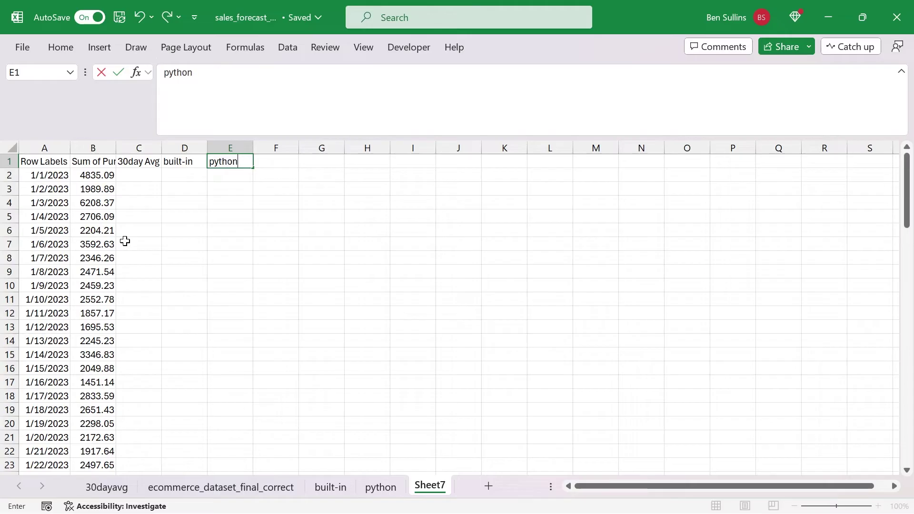
pyautogui.press('Return')
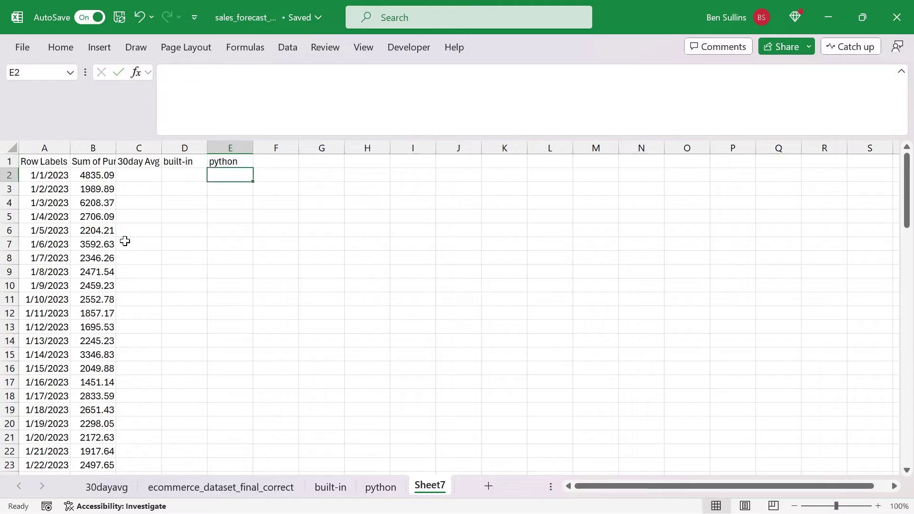
pyautogui.press('Left')
pyautogui.hotkey('ctrl', 'Down')
pyautogui.press('Down')
pyautogui.press('Down')
pyautogui.press('Down')
pyautogui.press('Down')
pyautogui.press('Down')
pyautogui.press('Down')
pyautogui.press('Down')
pyautogui.press('Down')
pyautogui.press('Down')
pyautogui.press('Down')
pyautogui.press('Down')
pyautogui.press('Down')
pyautogui.press('Down')
pyautogui.press('Down')
pyautogui.press('Down')
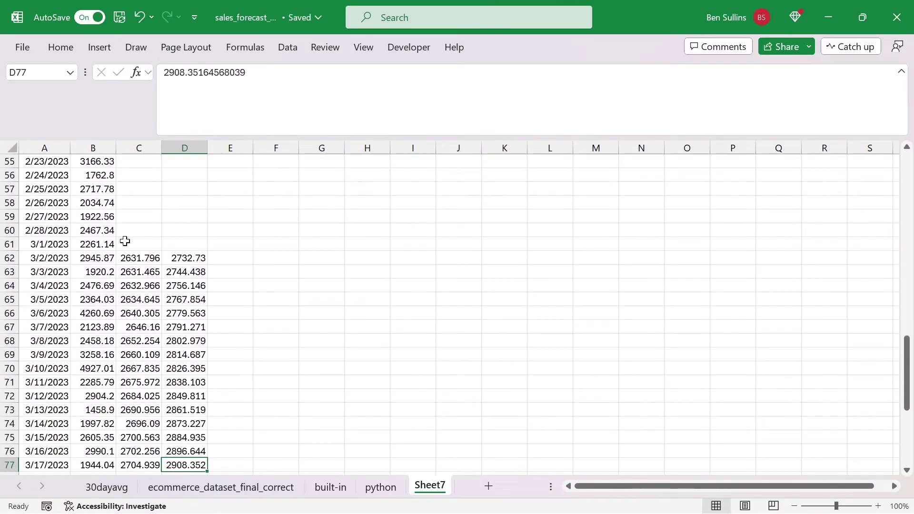
pyautogui.hotkey('ctrl', 'Up')
pyautogui.press('Down')
pyautogui.press('Right')
pyautogui.press('Up')
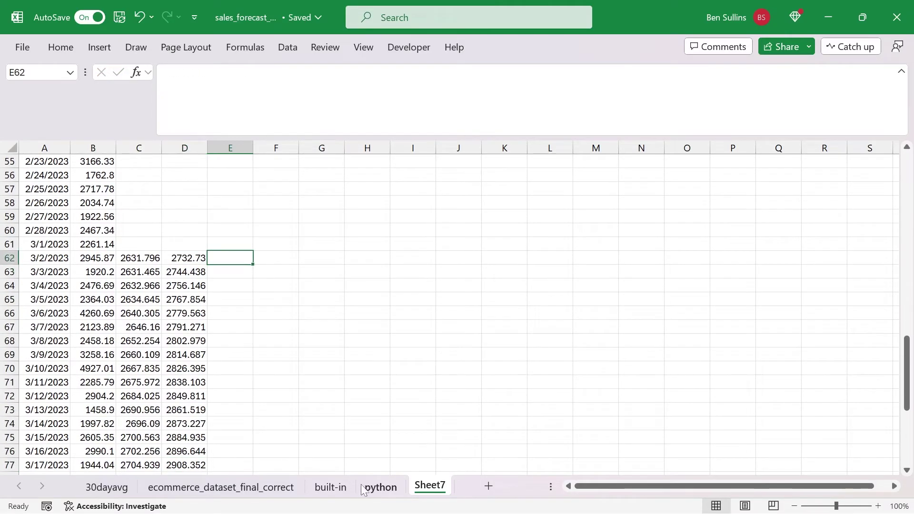
# Step: Copy the 30 ARIMA predicted_mean values from the python sheet
pyautogui.click(380, 487)
pyautogui.scroll(-2, 359, 353)
pyautogui.scroll(-8, 360, 353)
pyautogui.click(363, 217)
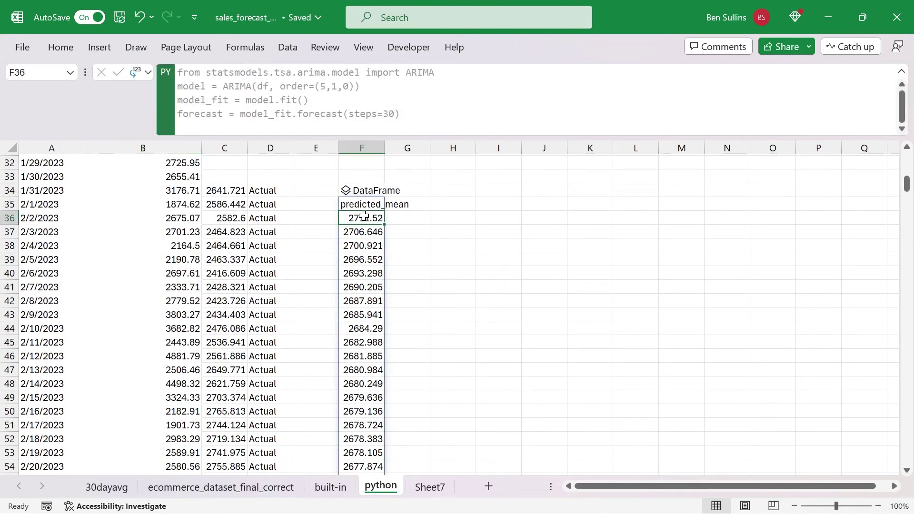
pyautogui.hotkey('ctrl', 'shift', 'Down')
pyautogui.hotkey('ctrl', 'c')
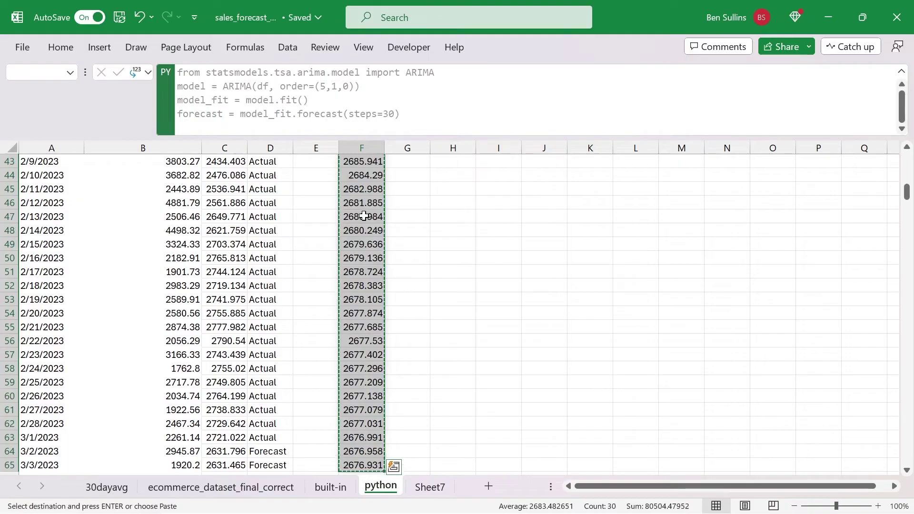
# Step: Paste the predictions as plain values into E62 onward on Sheet7 and check their extent
pyautogui.click(436, 486)
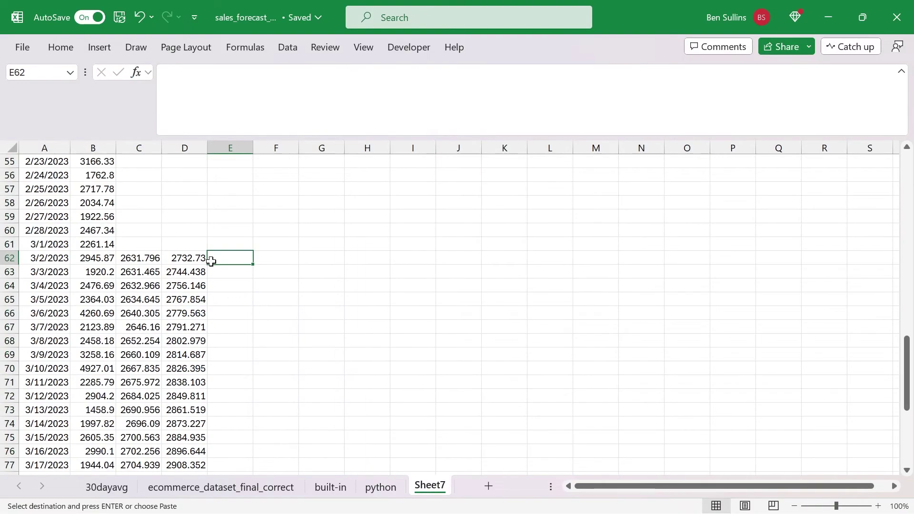
pyautogui.click(72, 53)
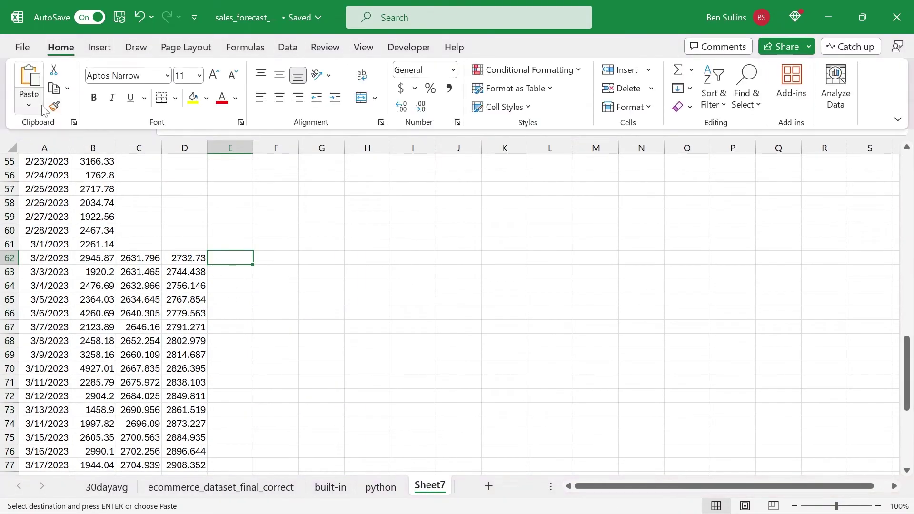
pyautogui.click(30, 101)
pyautogui.click(27, 211)
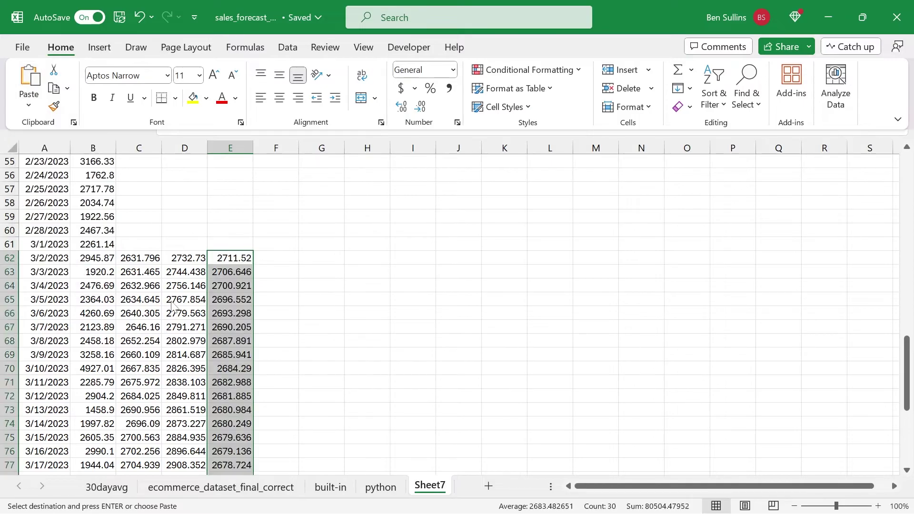
pyautogui.hotkey('ctrl', 'Down')
pyautogui.press('Down')
pyautogui.press('Down')
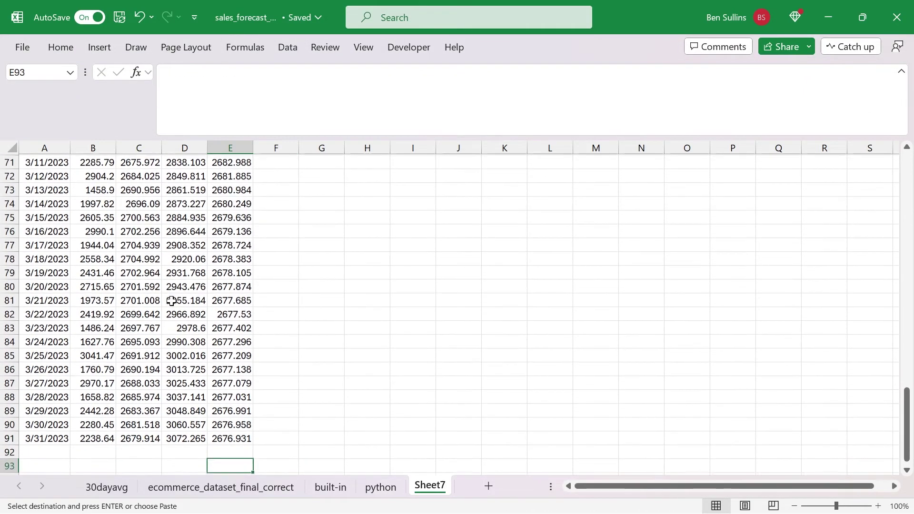
pyautogui.press('Up')
pyautogui.press('Up')
pyautogui.press('Up')
pyautogui.hotkey('ctrl', 'Up')
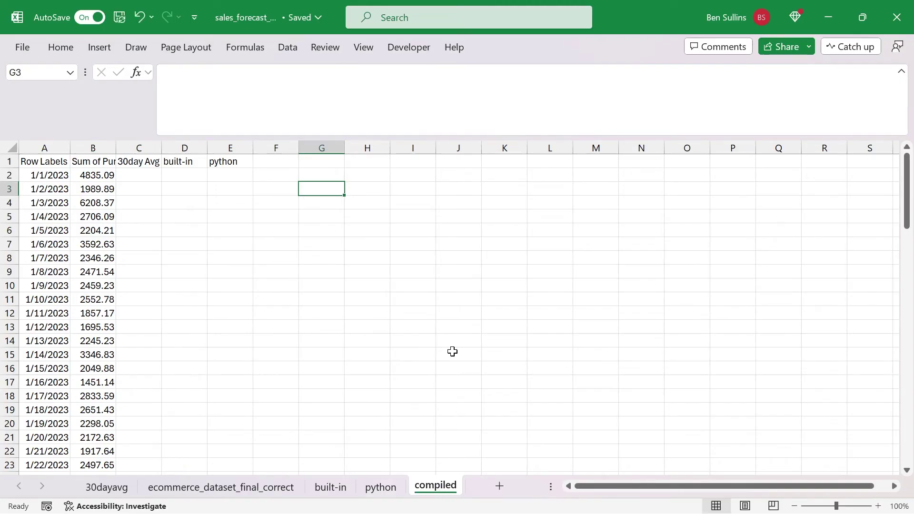
# Step: Insert a new blank worksheet, Sheet8, after the compiled sheet
pyautogui.click(500, 487)
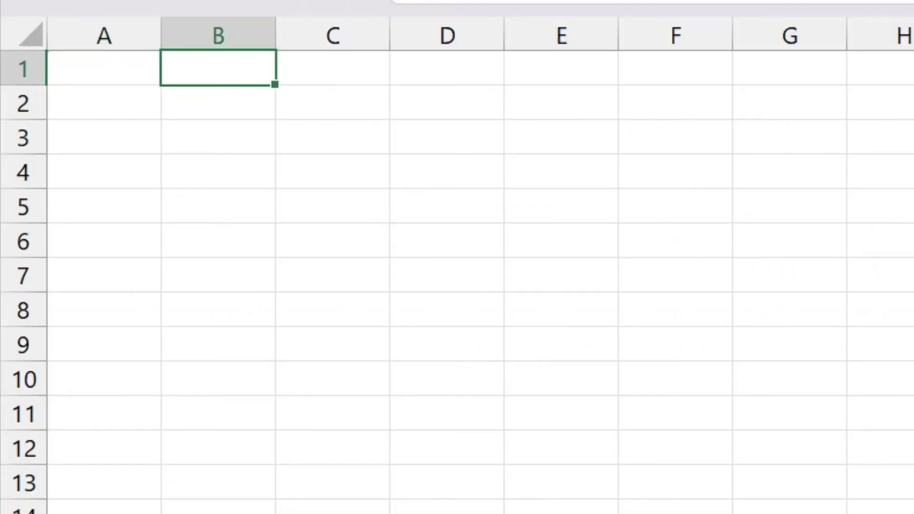
# Step: Enter row labels Actual, Forecast, RMSE, Avg Value and Variance in A2:A6
pyautogui.click(104, 102)
pyautogui.write('Actual')
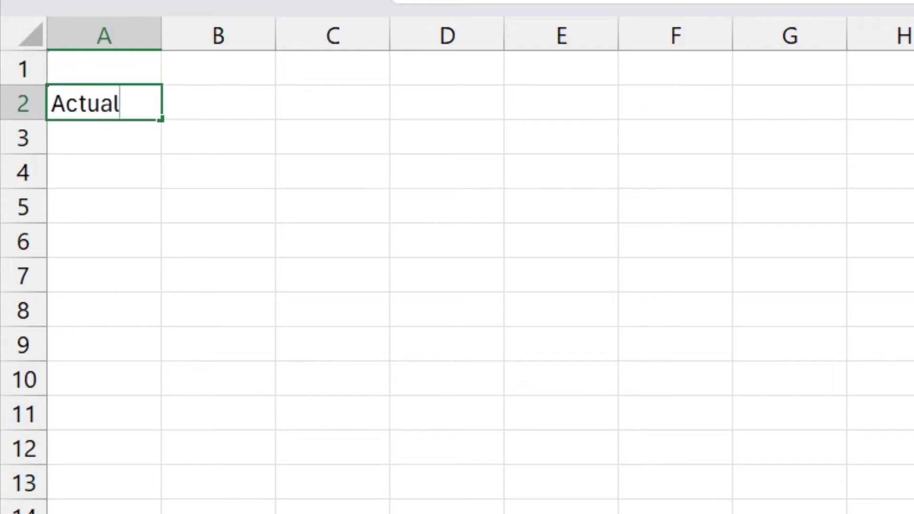
pyautogui.press('Return')
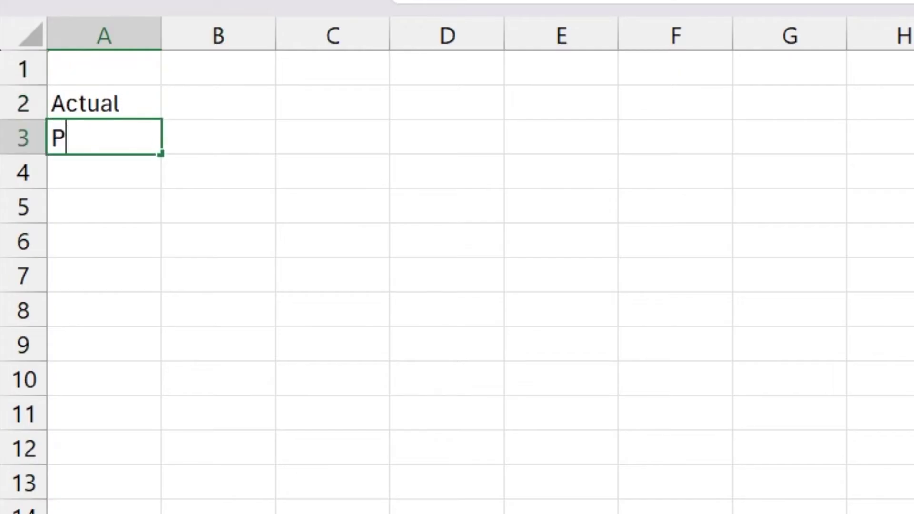
pyautogui.write('Forecast')
pyautogui.press('Return')
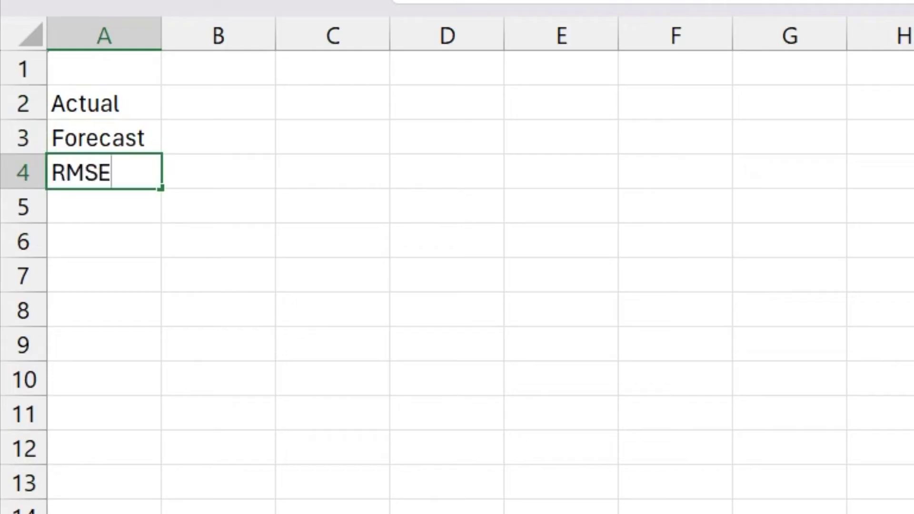
pyautogui.press('Return')
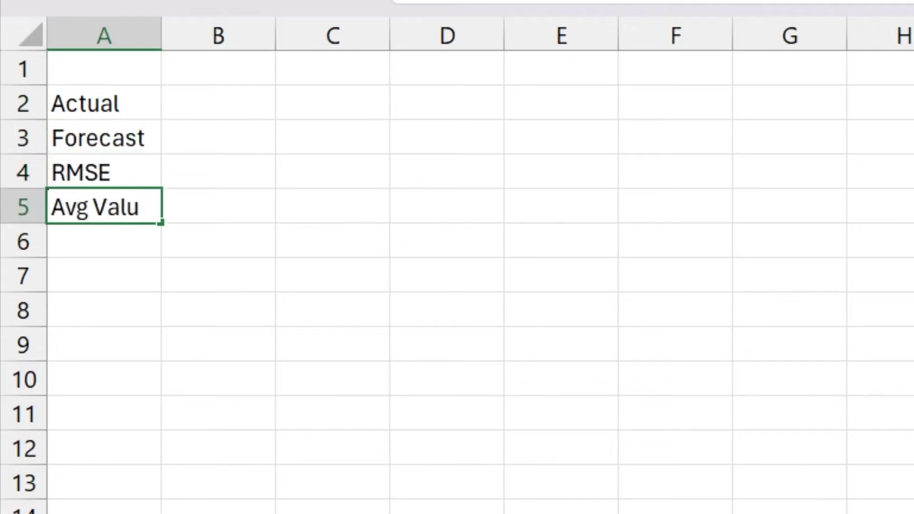
pyautogui.write('e')
pyautogui.press('Return')
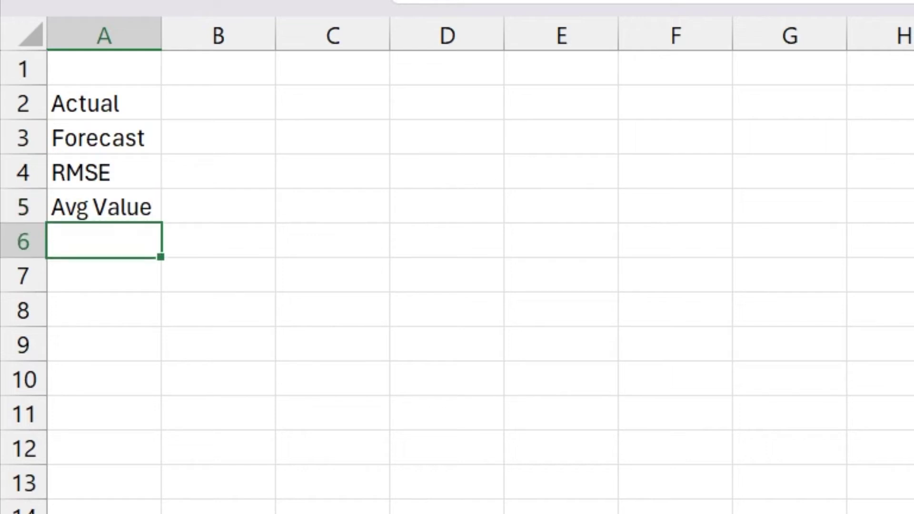
pyautogui.write('Variance')
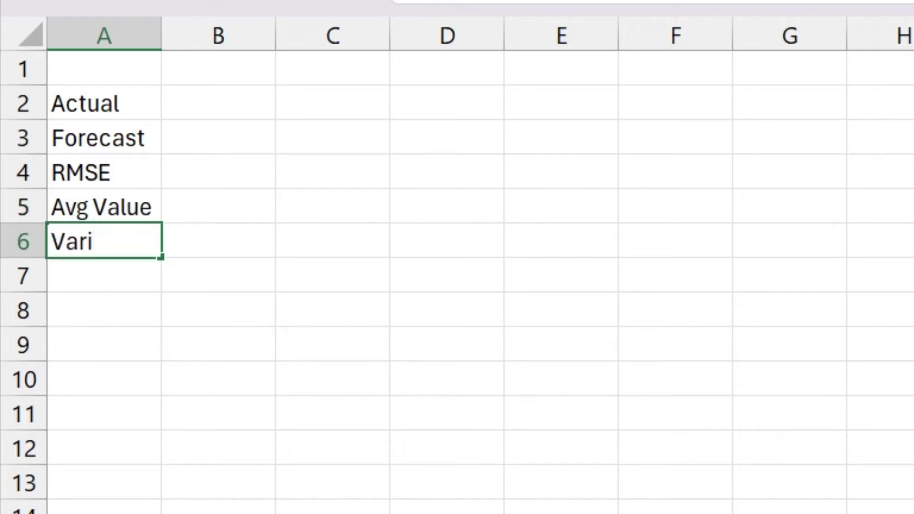
pyautogui.press('Return')
# Step: Enter headings 30day, built-in and python in B1:D1, then begin a SUM formula in B2
pyautogui.click(218, 102)
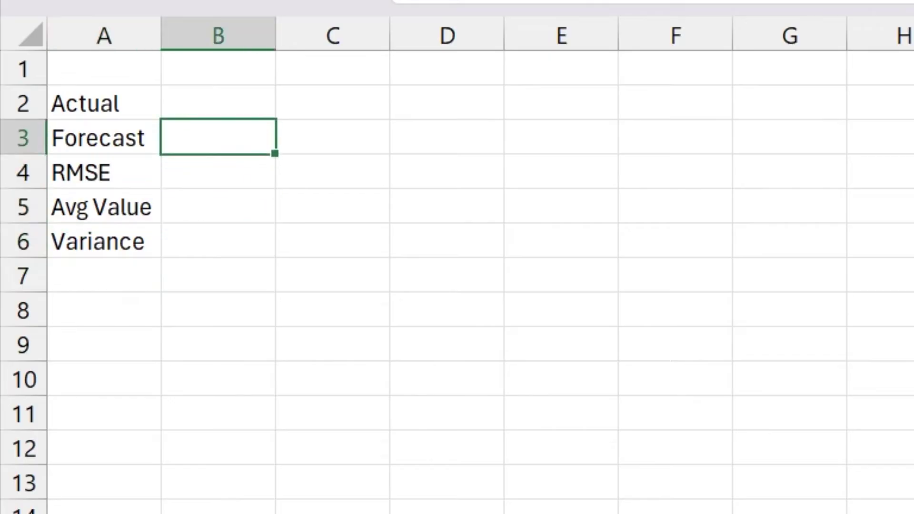
pyautogui.click(218, 68)
pyautogui.write('30day')
pyautogui.press('Tab')
pyautogui.write('built-in')
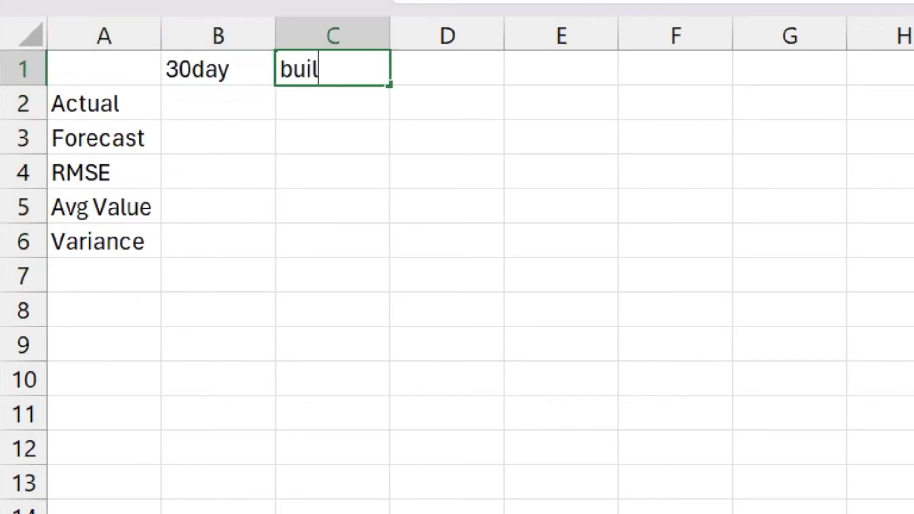
pyautogui.press('Tab')
pyautogui.write('python')
pyautogui.press('Return')
pyautogui.write('=sum(')
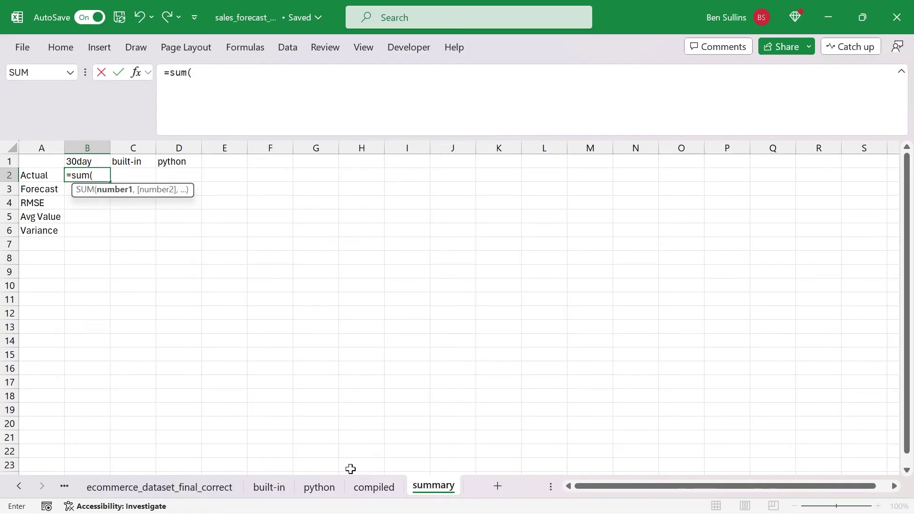
# Step: Complete B2 as =SUM(compiled!B62:B91), the March actual sales total
pyautogui.click(388, 495)
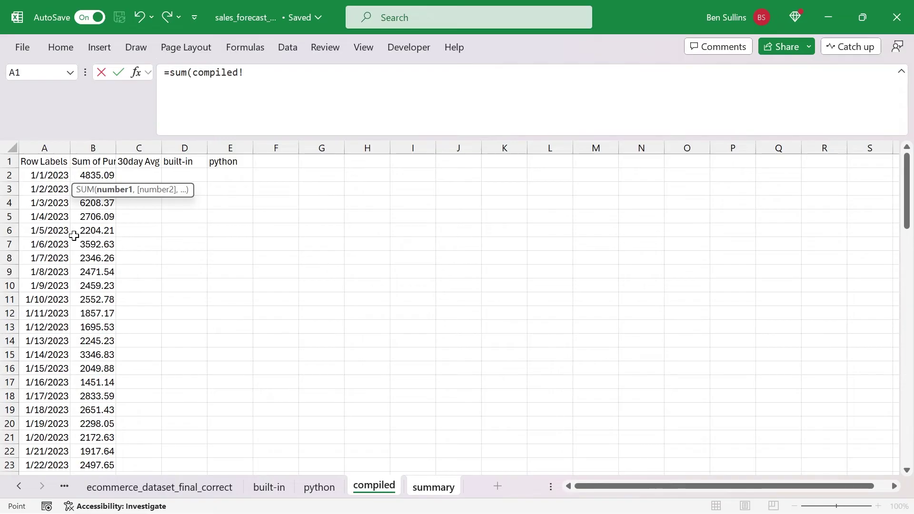
pyautogui.scroll(-20, 73, 236)
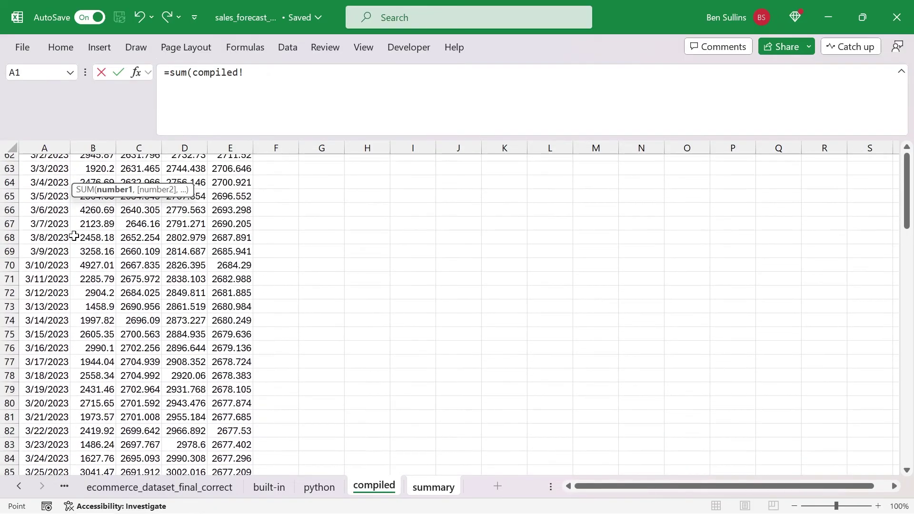
pyautogui.scroll(2, 74, 235)
pyautogui.scroll(1, 74, 235)
pyautogui.click(99, 273)
pyautogui.moveTo(99, 277); pyautogui.dragTo(99, 469)
pyautogui.hotkey('shift', 'Up')
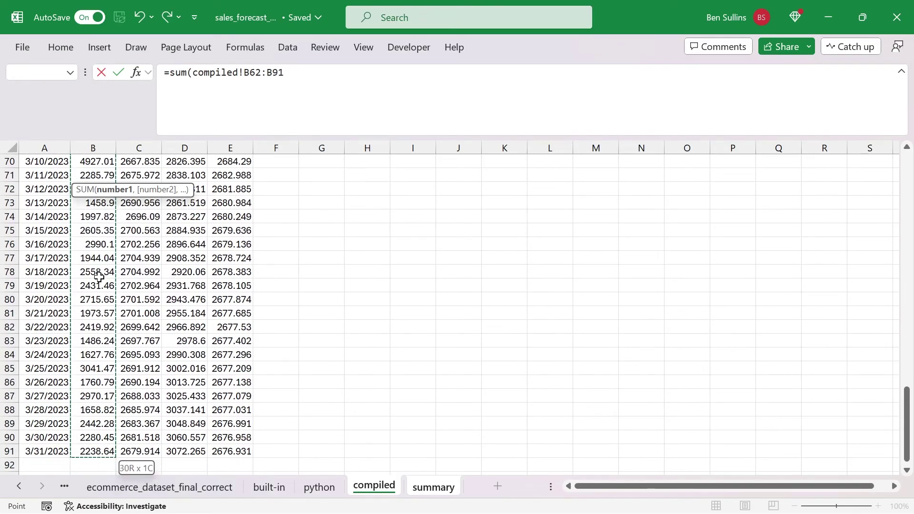
pyautogui.press('Return')
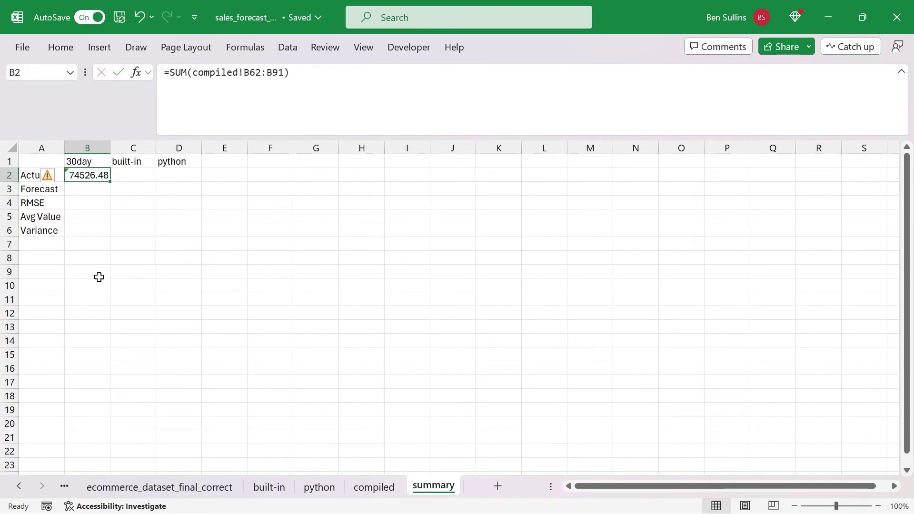
# Step: Set C2 to =B2 and D2 to =C2 so all three columns show 74526.48
pyautogui.press('Up')
pyautogui.press('Right')
pyautogui.write('=')
pyautogui.press('Left')
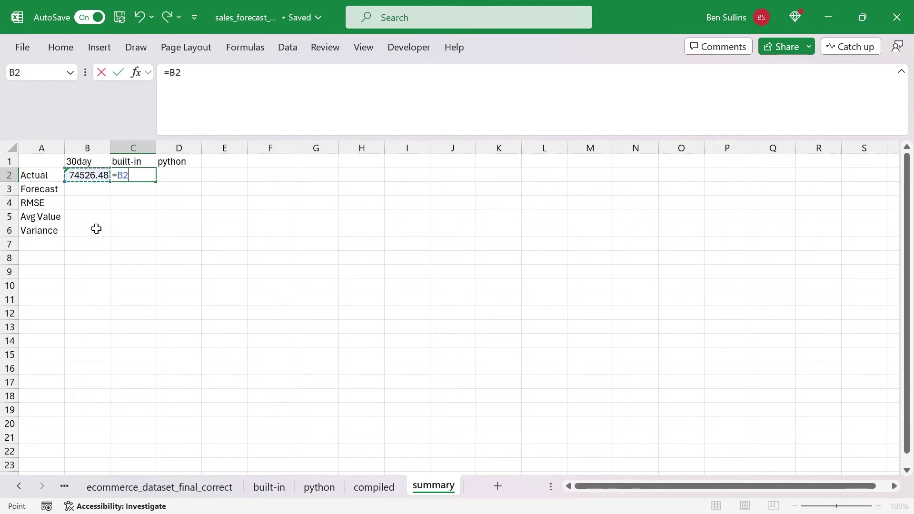
pyautogui.press('Return')
pyautogui.press('Up')
pyautogui.press('Right')
pyautogui.write('=')
pyautogui.press('Left')
pyautogui.press('Return')
pyautogui.press('Up')
pyautogui.press('Left')
pyautogui.press('Left')
pyautogui.hotkey('shift', 'Right')
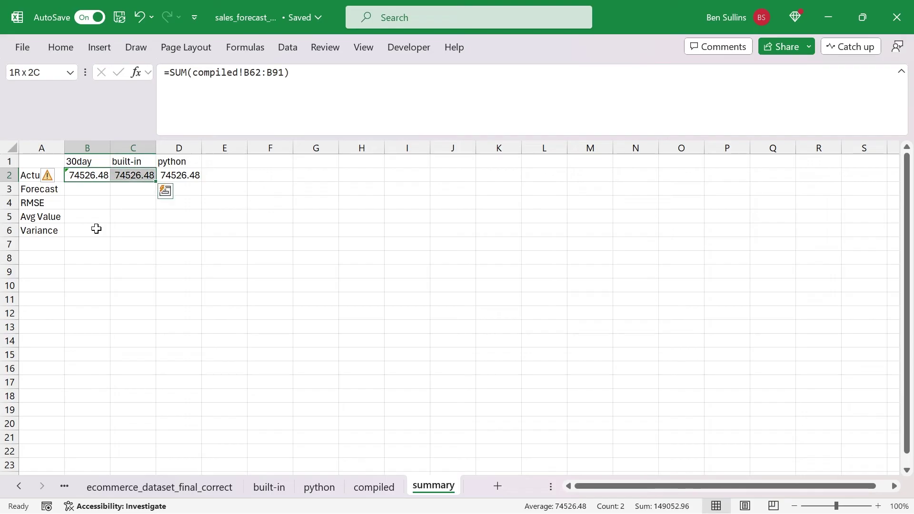
pyautogui.click(91, 187)
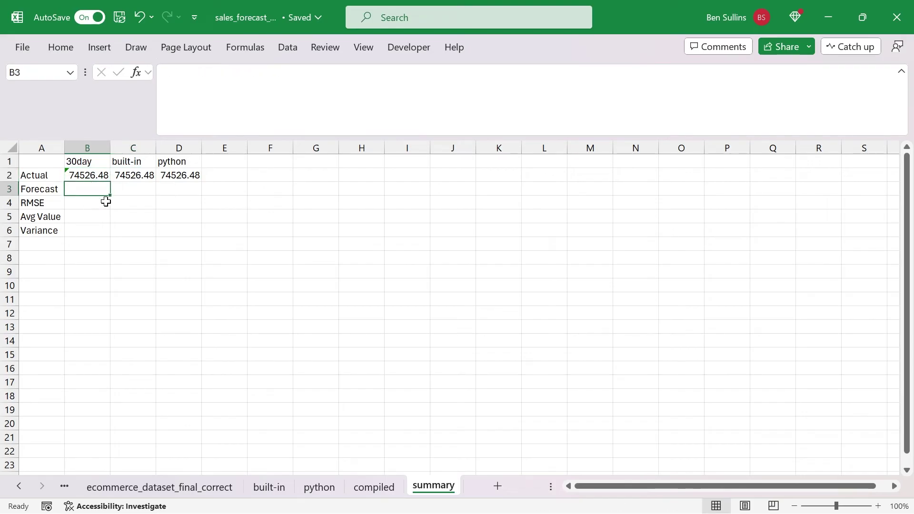
# Step: Enter =SUM(compiled!C62:C91) in B3 for the 30-day forecast total of 80356.31
pyautogui.write('=sum')
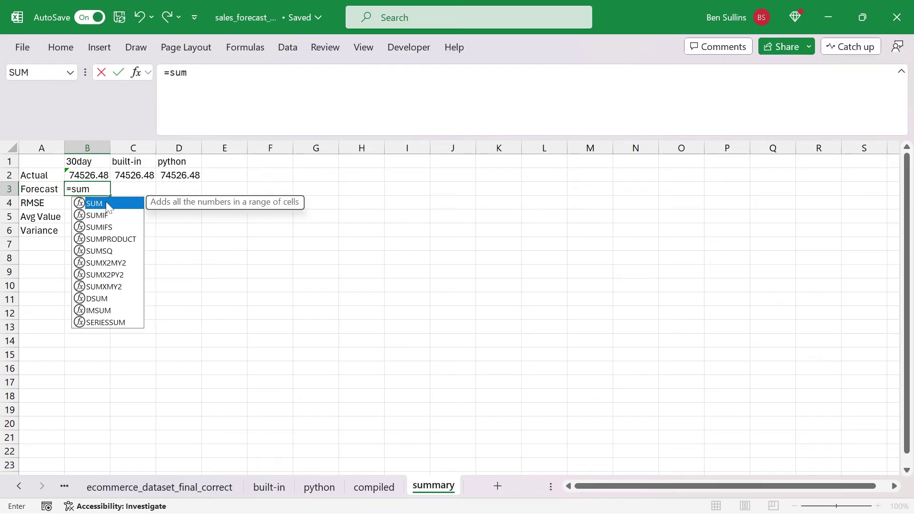
pyautogui.write('(')
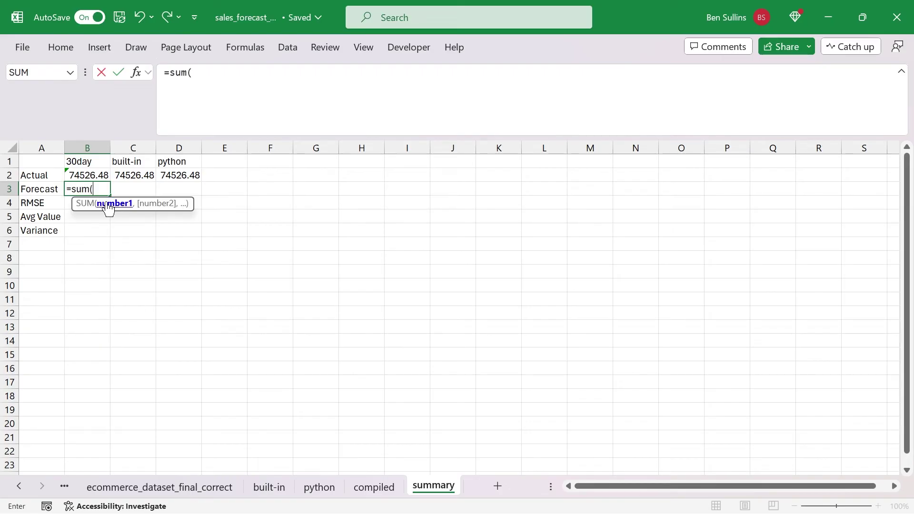
pyautogui.click(380, 495)
pyautogui.click(169, 263)
pyautogui.press('Up')
pyautogui.press('Up')
pyautogui.press('Up')
pyautogui.press('Up')
pyautogui.press('Up')
pyautogui.press('Up')
pyautogui.press('Up')
pyautogui.press('Up')
pyautogui.press('Up')
pyautogui.press('Up')
pyautogui.press('Up')
pyautogui.press('Up')
pyautogui.press('Up')
pyautogui.press('Up')
pyautogui.press('Up')
pyautogui.press('Up')
pyautogui.press('Up')
pyautogui.press('Down')
pyautogui.press('Down')
pyautogui.press('Down')
pyautogui.press('Left')
pyautogui.press('Down')
pyautogui.press('Up')
pyautogui.hotkey('shift', 'Down')
pyautogui.hotkey('shift', 'Down')
pyautogui.hotkey('shift', 'Down')
pyautogui.hotkey('shift', 'Down')
pyautogui.hotkey('shift', 'Down')
pyautogui.hotkey('shift', 'Down')
pyautogui.hotkey('shift', 'Down')
pyautogui.hotkey('shift', 'Down')
pyautogui.hotkey('shift', 'Down')
pyautogui.hotkey('shift', 'Down')
pyautogui.hotkey('shift', 'Down')
pyautogui.hotkey('shift', 'Down')
pyautogui.hotkey('shift', 'Down')
pyautogui.hotkey('shift', 'Down')
pyautogui.hotkey('shift', 'Down')
pyautogui.hotkey('shift', 'Down')
pyautogui.hotkey('shift', 'Down')
pyautogui.hotkey('shift', 'Down')
pyautogui.hotkey('shift', 'Down')
pyautogui.hotkey('shift', 'Down')
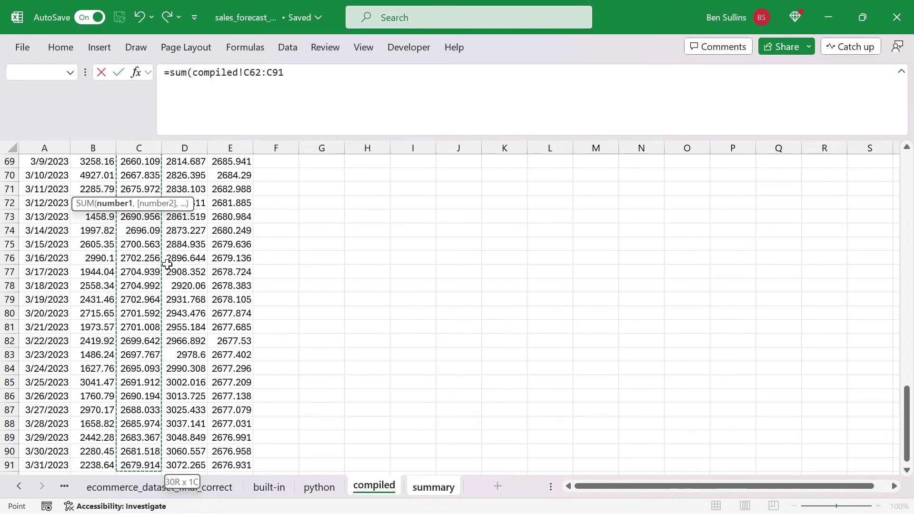
pyautogui.hotkey('ctrl', 'Return')
# Step: Copy the B3 total into C3 and D3, giving 87074.93 and 80504.48
pyautogui.hotkey('ctrl', 'c')
pyautogui.press('Right')
pyautogui.hotkey('ctrl', 'v')
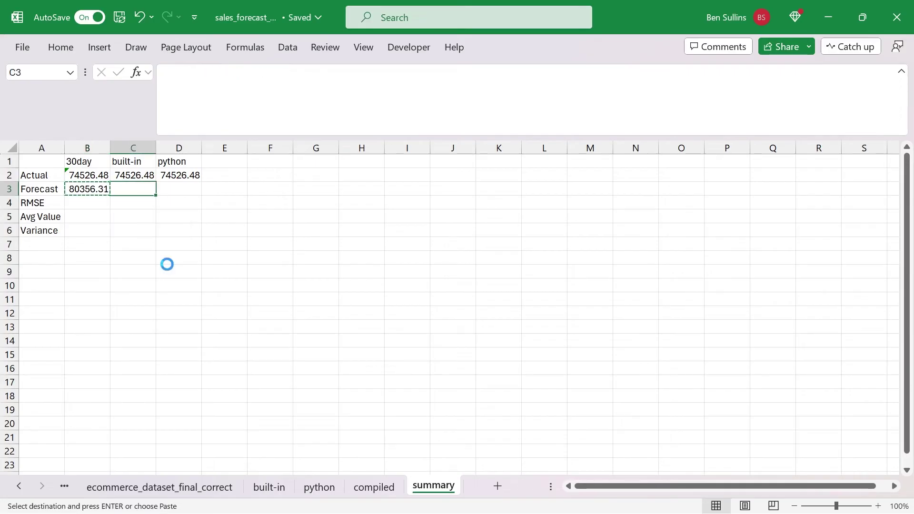
pyautogui.press('Right')
pyautogui.hotkey('ctrl', 'v')
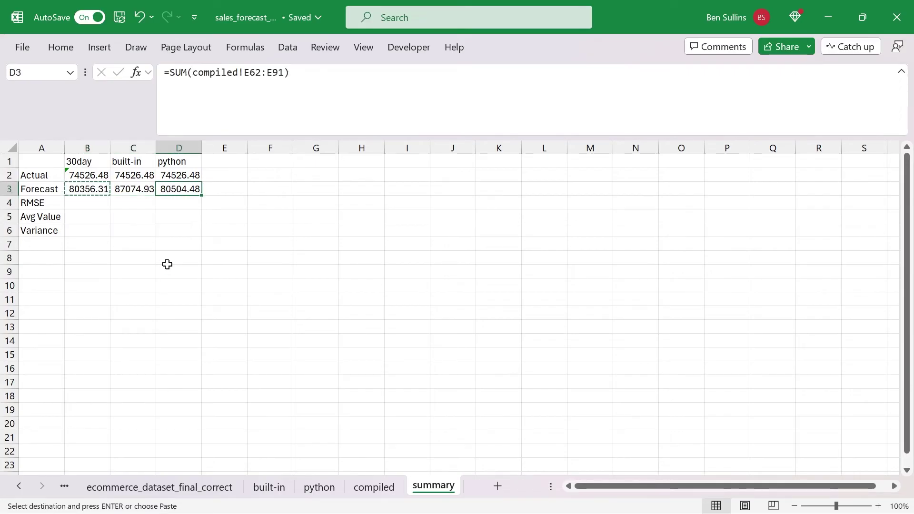
pyautogui.press('Escape')
pyautogui.press('Left')
pyautogui.press('Left')
pyautogui.press('Right')
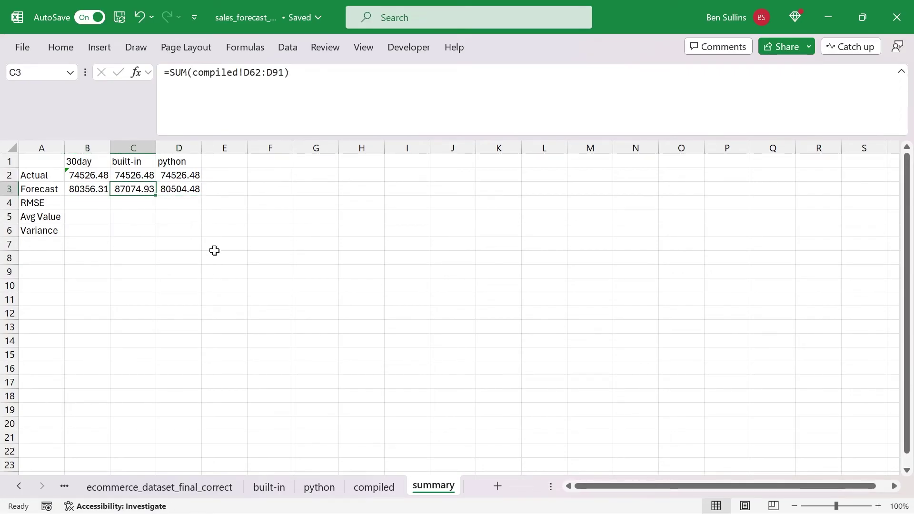
pyautogui.press('Right')
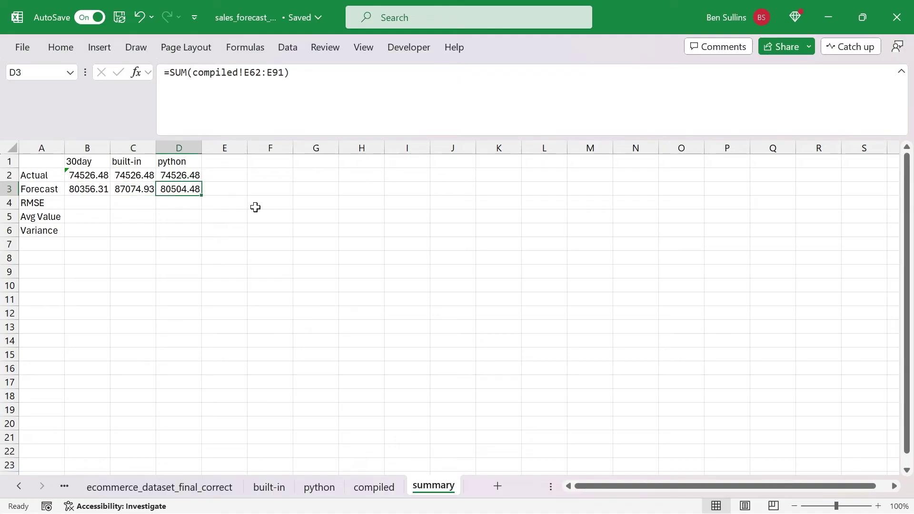
# Step: Verify the forecast sources on the compiled sheet and review the Actual and Forecast totals
pyautogui.click(376, 488)
pyautogui.click(177, 276)
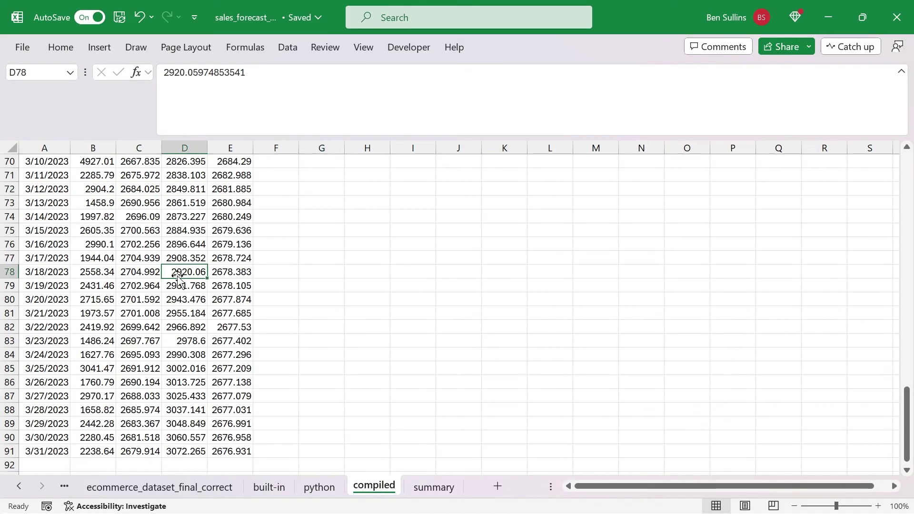
pyautogui.hotkey('ctrl', 'Up')
pyautogui.hotkey('ctrl', 'Up')
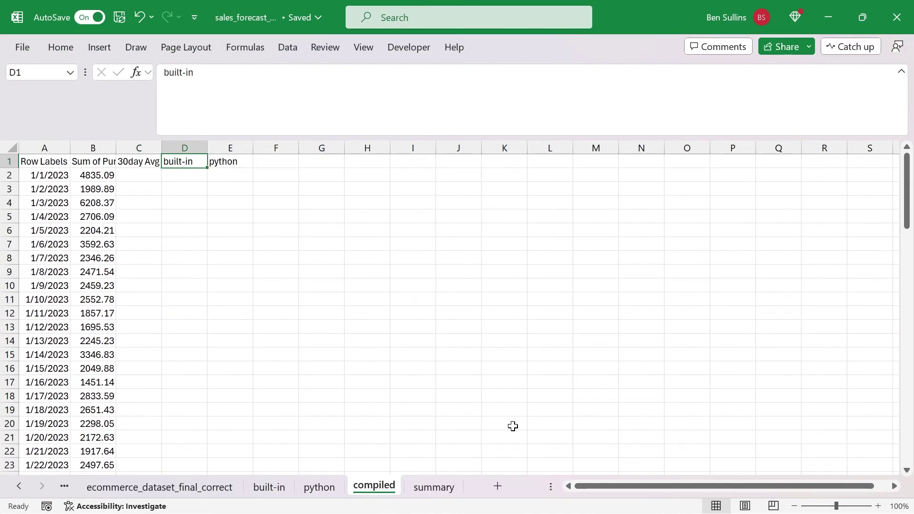
pyautogui.click(433, 486)
pyautogui.press('Left')
pyautogui.press('Left')
pyautogui.press('Up')
pyautogui.press('Down')
pyautogui.press('Up')
pyautogui.hotkey('shift', 'Right')
pyautogui.hotkey('shift', 'Right')
pyautogui.press('Left')
pyautogui.press('Right')
pyautogui.press('Down')
pyautogui.hotkey('shift', 'Right')
pyautogui.hotkey('shift', 'Right')
pyautogui.press('Down')
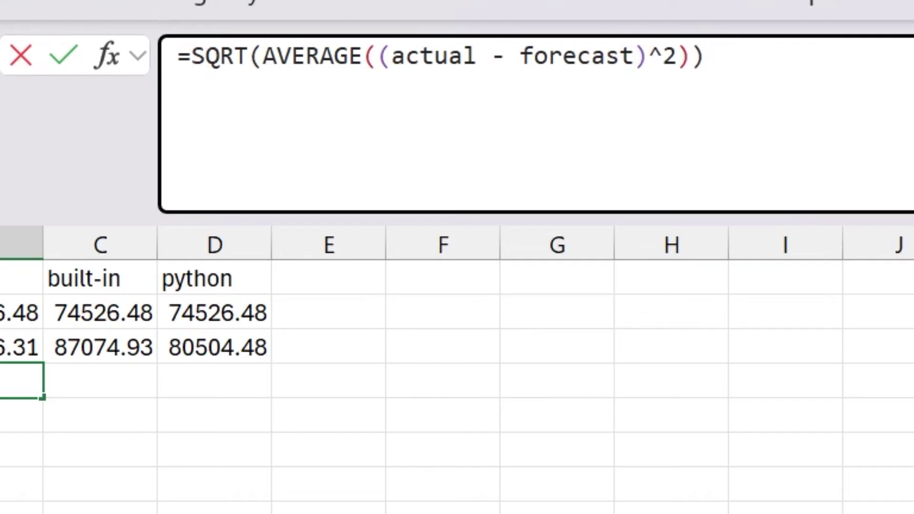
# Step: Delete the 'actual' placeholder from =SQRT(AVERAGE((actual - forecast)^2)) in B4
pyautogui.click(220, 56)
pyautogui.doubleClick(220, 56)
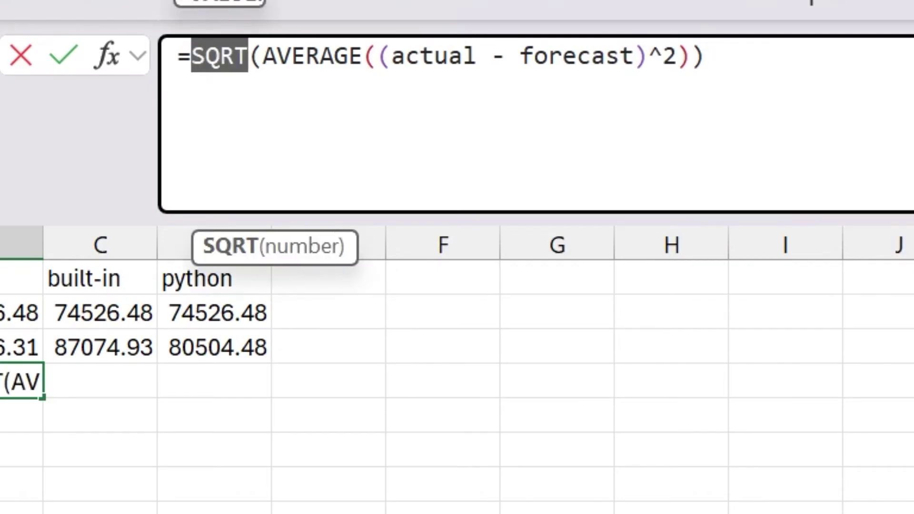
pyautogui.click(306, 56)
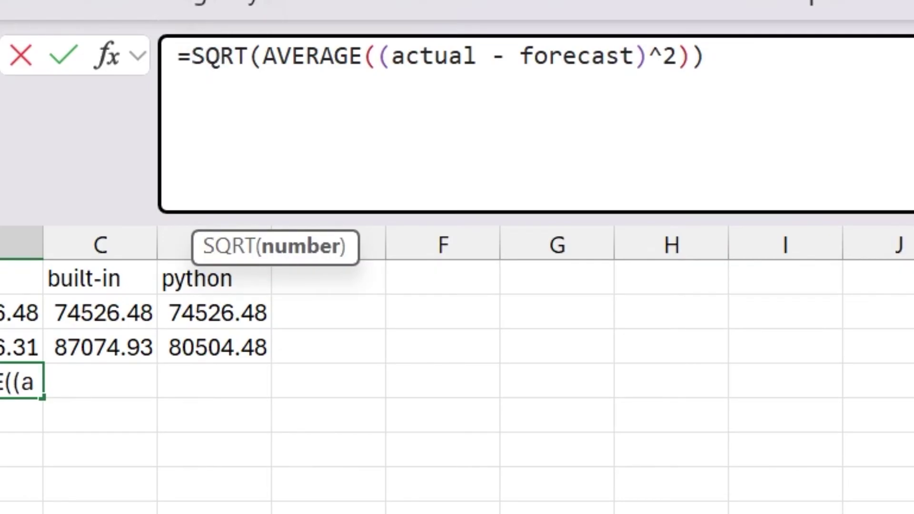
pyautogui.doubleClick(434, 56)
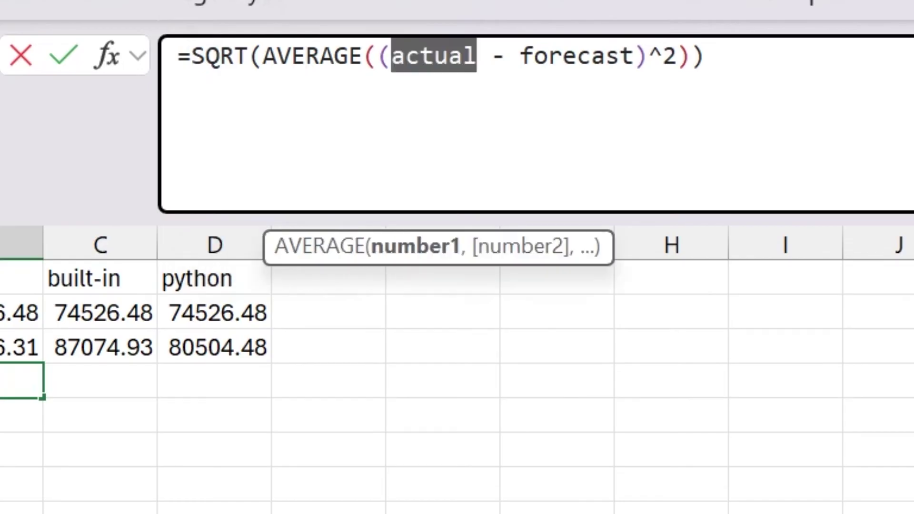
pyautogui.doubleClick(576, 56)
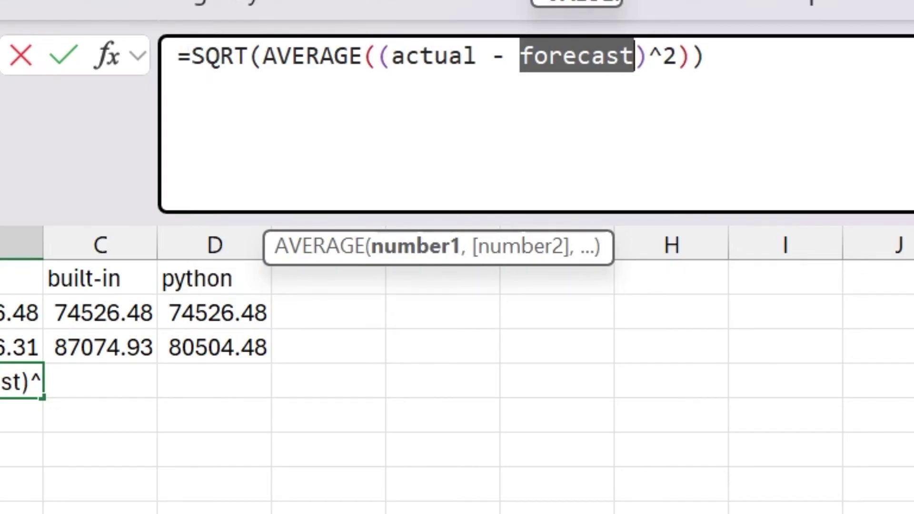
pyautogui.doubleClick(434, 56)
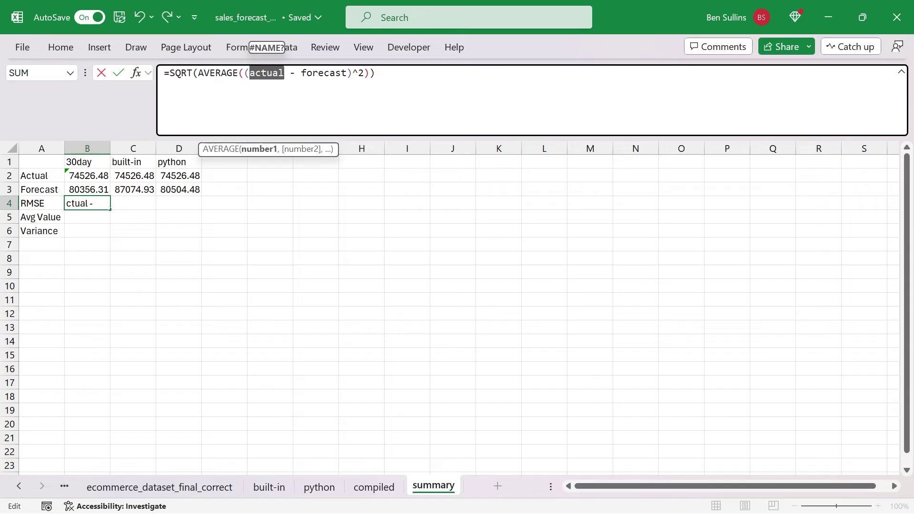
pyautogui.press('BackSpace')
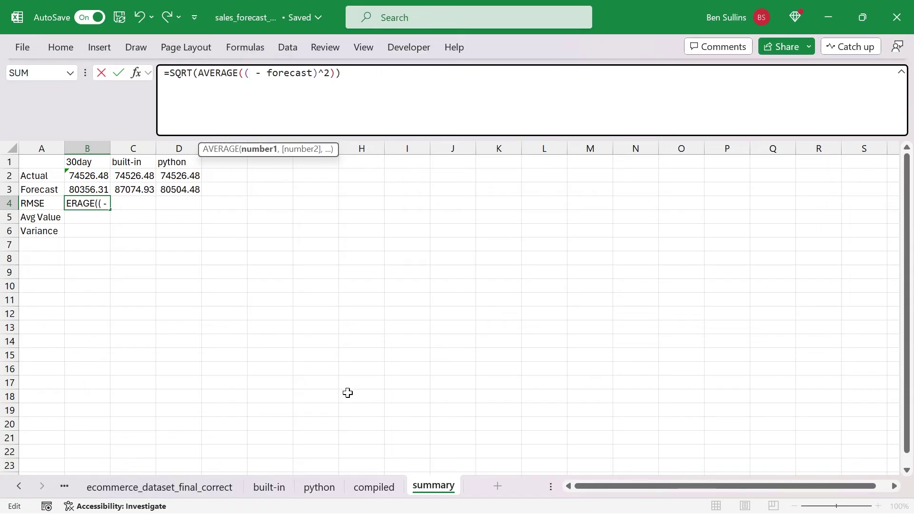
# Step: Point the RMSE formula's actuals at compiled!B62:B91
pyautogui.click(385, 487)
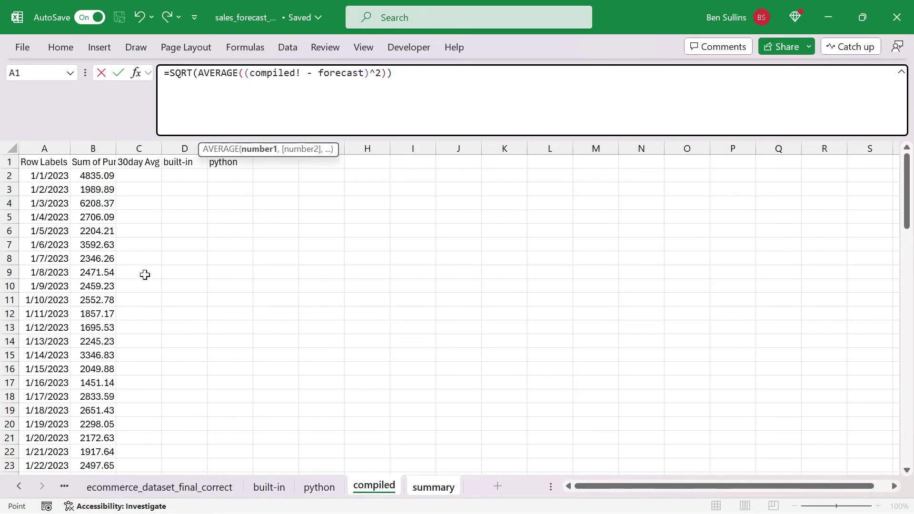
pyautogui.scroll(-18, 145, 274)
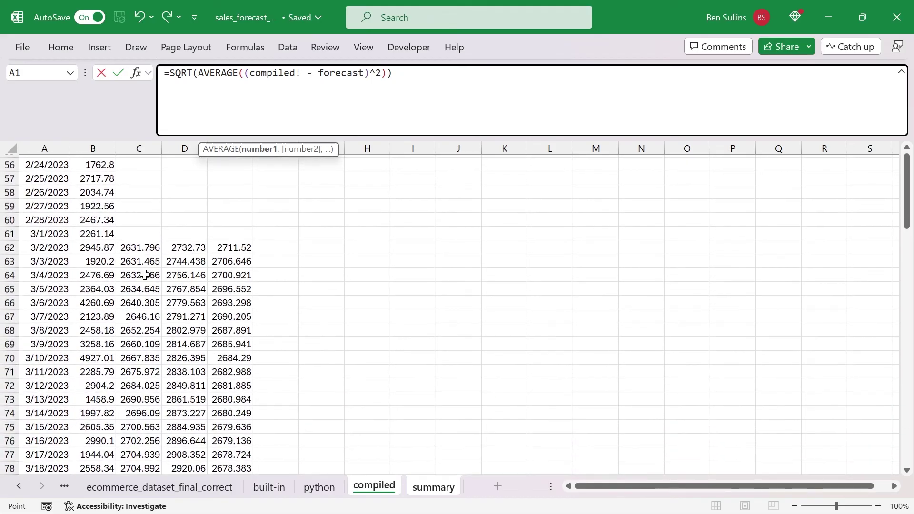
pyautogui.click(97, 248)
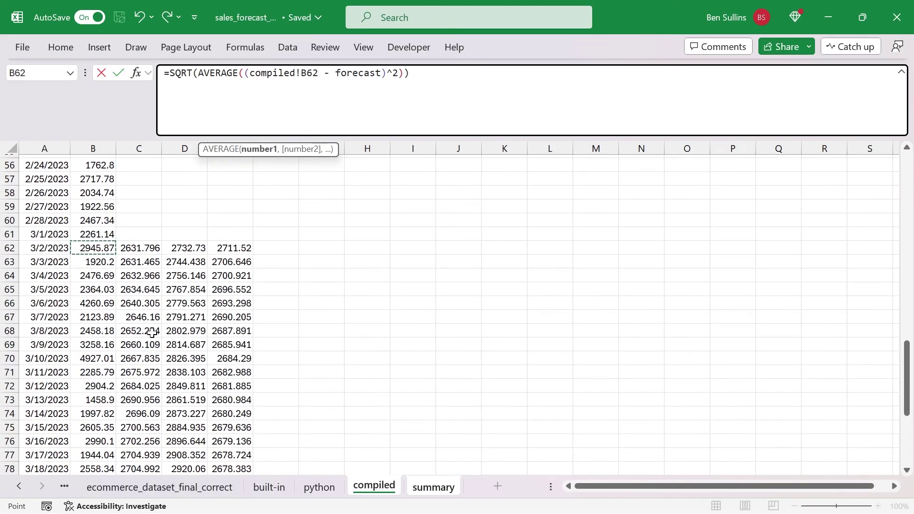
pyautogui.scroll(-8, 152, 333)
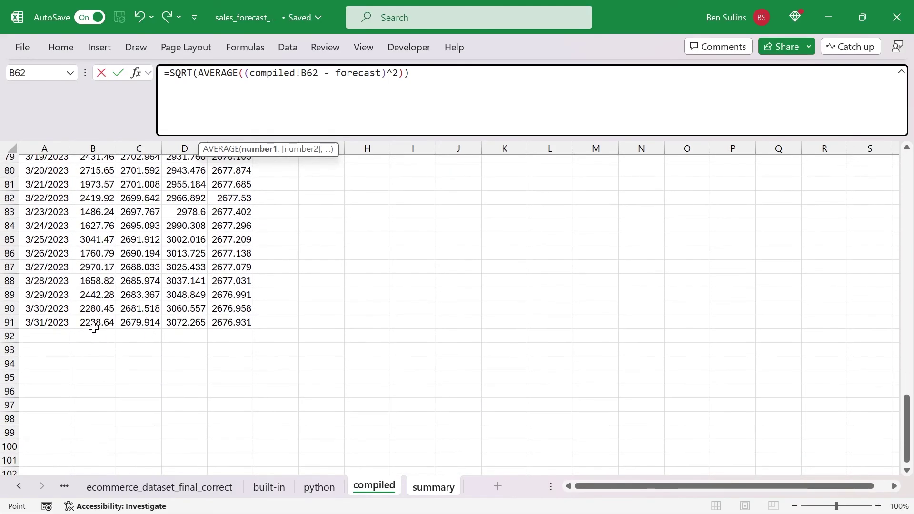
pyautogui.keyDown('shift'); pyautogui.click(94, 324); pyautogui.keyUp('shift')
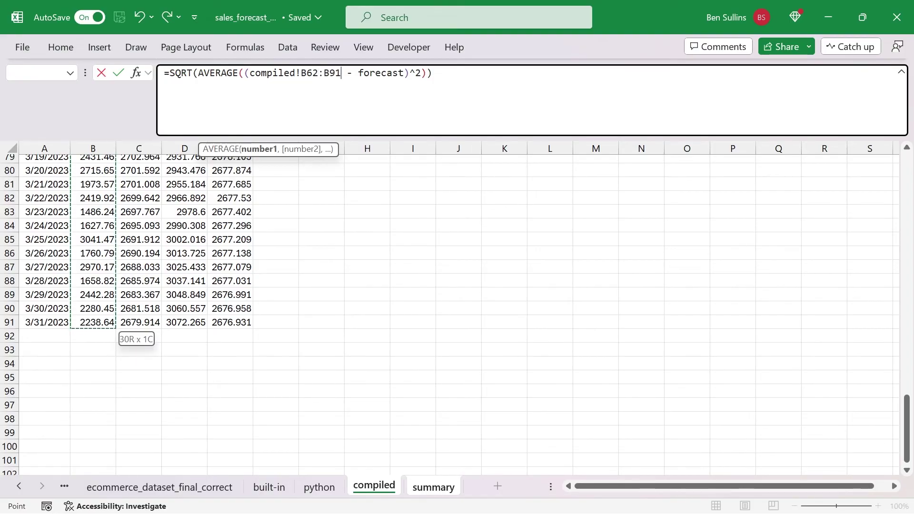
# Step: Replace the forecast placeholder with compiled!C62:C91 and commit the formula as an array formula
pyautogui.doubleClick(381, 73)
pyautogui.press('BackSpace')
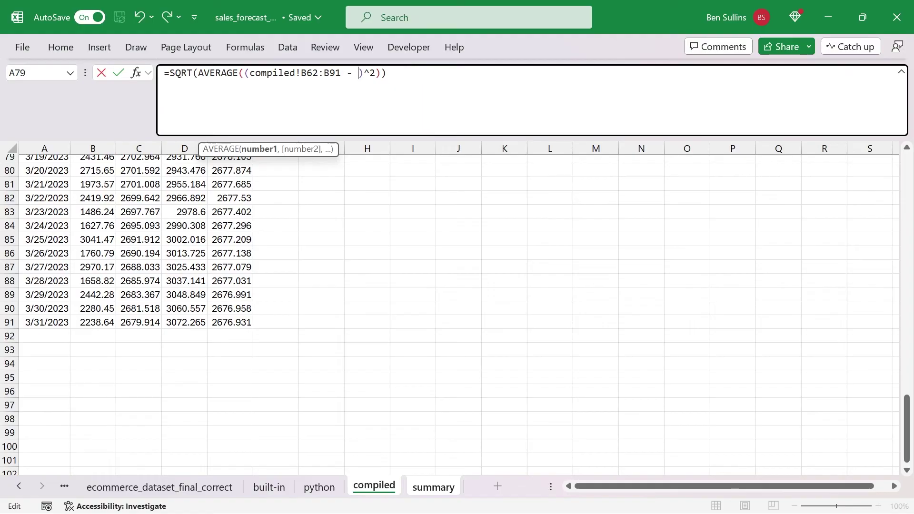
pyautogui.scroll(11, 128, 283)
pyautogui.scroll(-2, 127, 284)
pyautogui.click(140, 296)
pyautogui.scroll(-8, 156, 316)
pyautogui.scroll(3, 156, 316)
pyautogui.scroll(-3, 156, 316)
pyautogui.keyDown('shift'); pyautogui.click(138, 374); pyautogui.keyUp('shift')
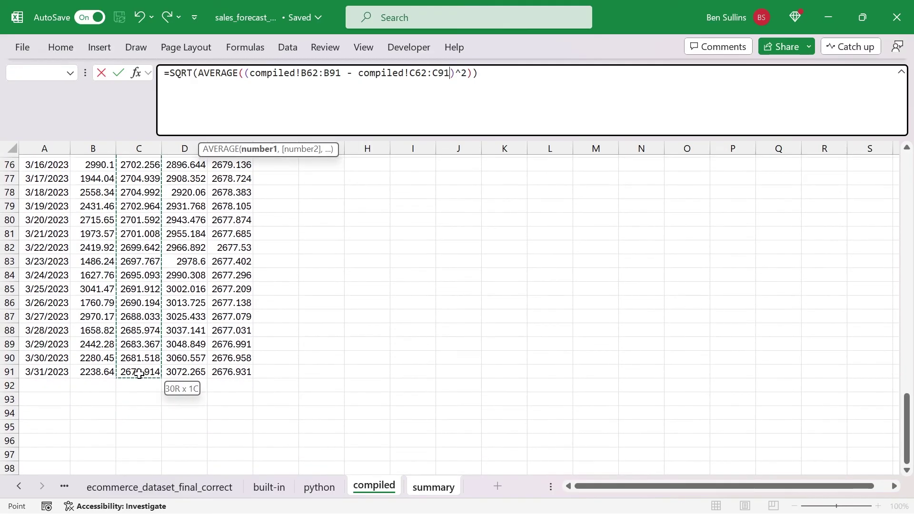
pyautogui.click(433, 487)
pyautogui.press('End')
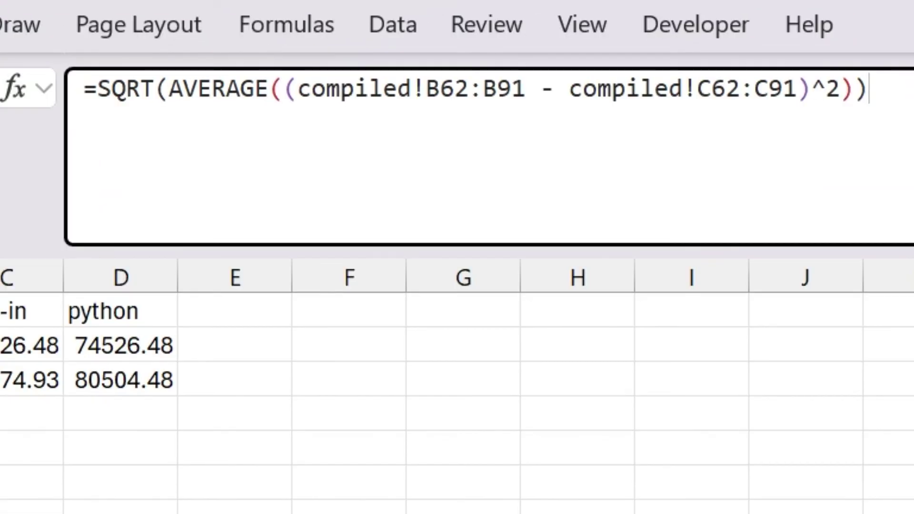
pyautogui.hotkey('ctrl', 'shift', 'Return')
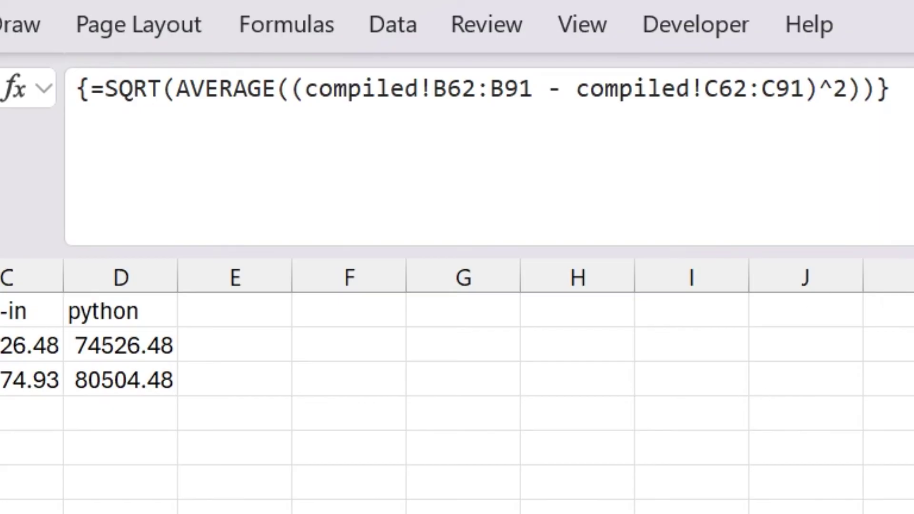
# Step: Anchor the 30day RMSE actuals reference as $B$62:$B$91
pyautogui.press('Right')
pyautogui.press('Down')
pyautogui.press('Left')
pyautogui.press('Up')
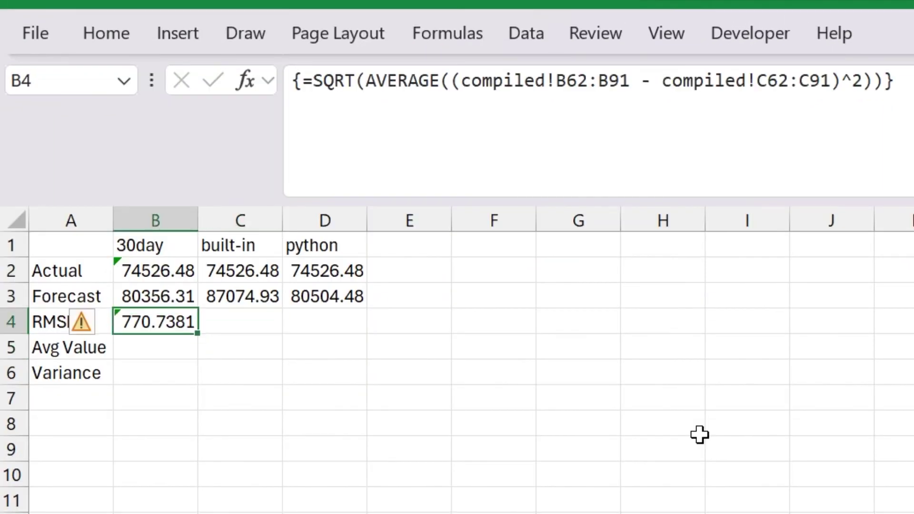
pyautogui.press('Right')
pyautogui.press('Right')
pyautogui.press('Left')
pyautogui.press('Left')
pyautogui.click(573, 81)
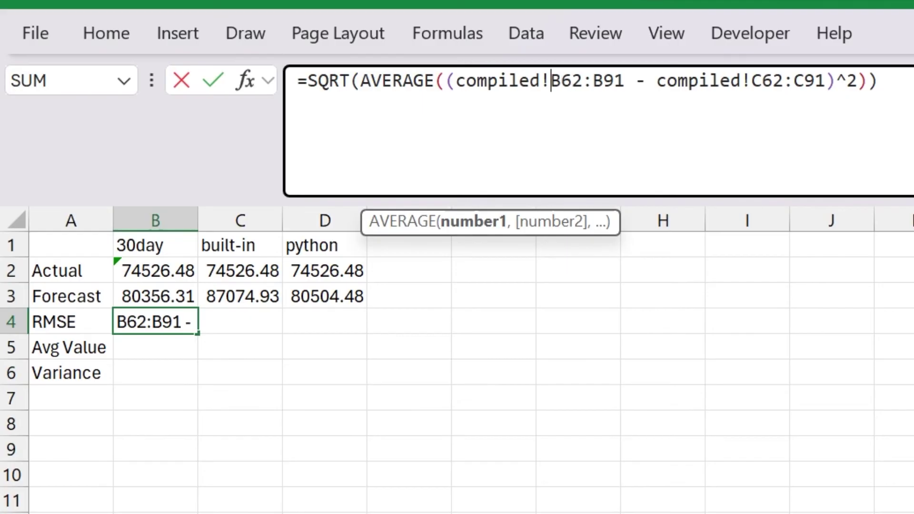
pyautogui.write('$')
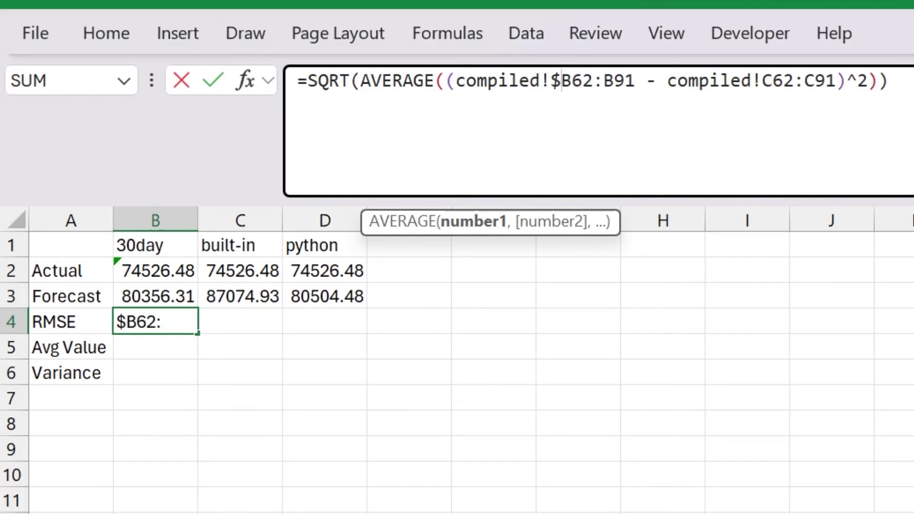
pyautogui.press('Right')
pyautogui.write('$')
pyautogui.press('Right')
pyautogui.press('Right')
pyautogui.press('Right')
pyautogui.write('$B')
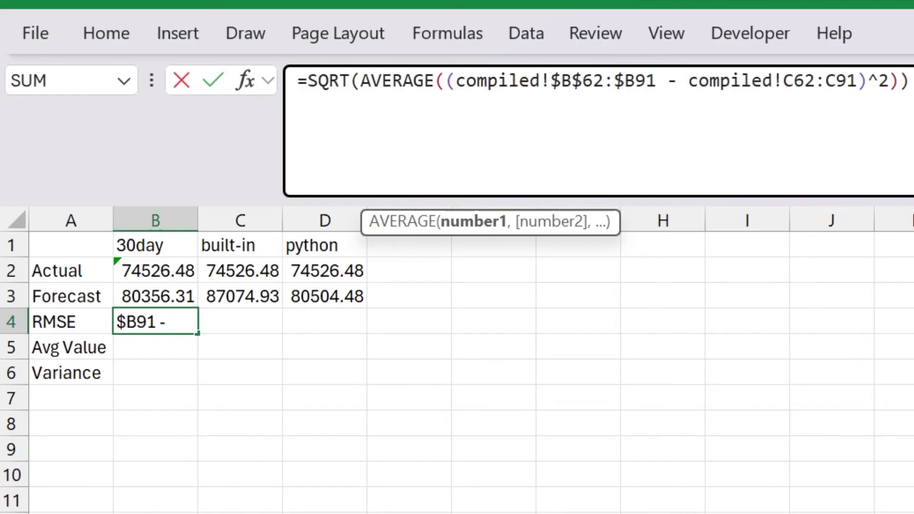
pyautogui.write('$')
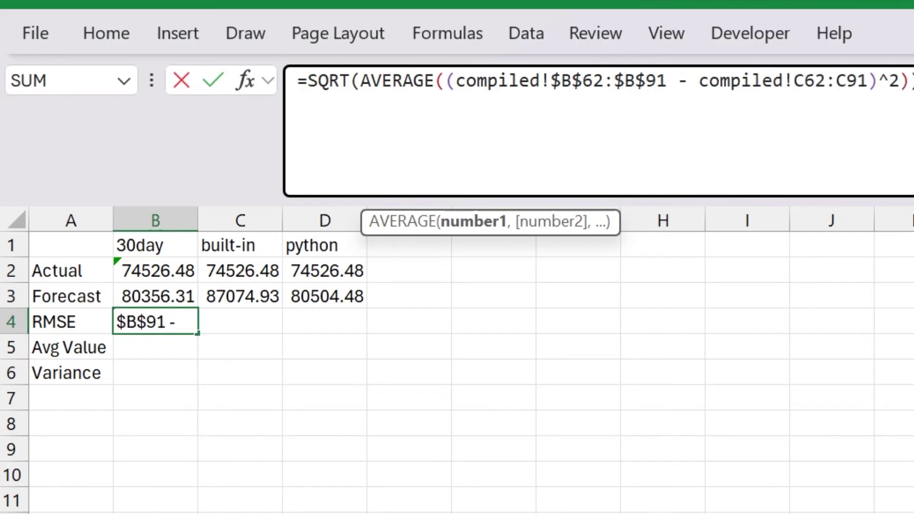
pyautogui.press('Return')
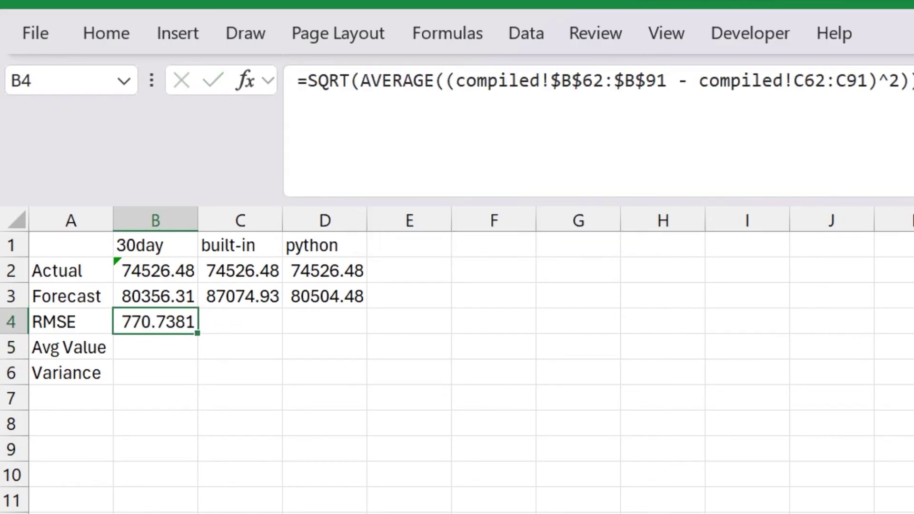
# Step: Copy the RMSE formula to built-in and python, giving 770.7381, 881.6055 and 763.5161
pyautogui.press('Up')
pyautogui.hotkey('ctrl', 'c')
pyautogui.press('Right')
pyautogui.hotkey('ctrl', 'v')
pyautogui.press('Right')
pyautogui.hotkey('ctrl', 'v')
pyautogui.press('Escape')
# Step: Review the RMSE row, then begin =average( in the 30day Avg Value cell B5
pyautogui.press('Down')
pyautogui.press('Left')
pyautogui.press('Left')
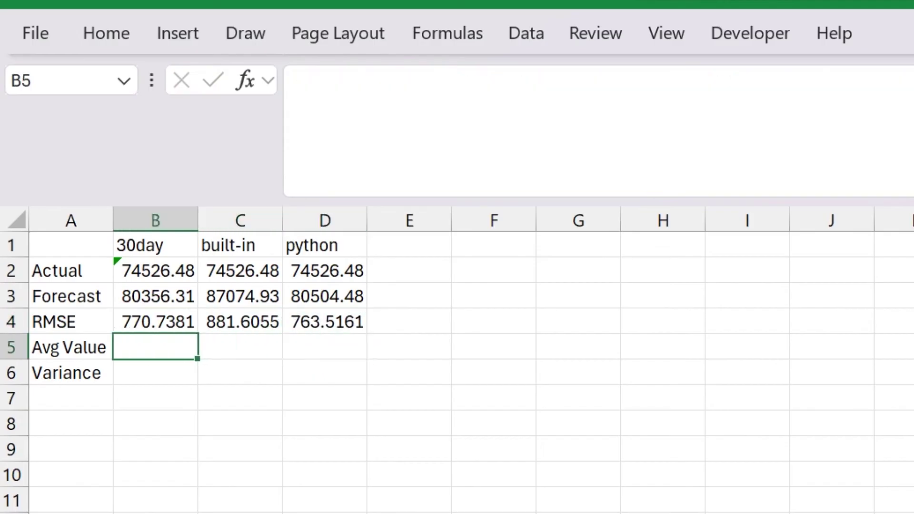
pyautogui.press('Up')
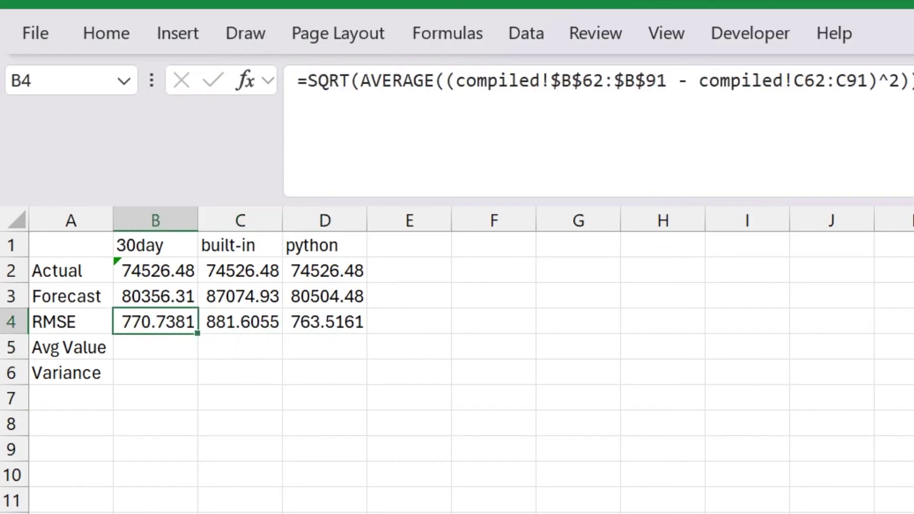
pyautogui.hotkey('shift', 'Right')
pyautogui.hotkey('shift', 'Right')
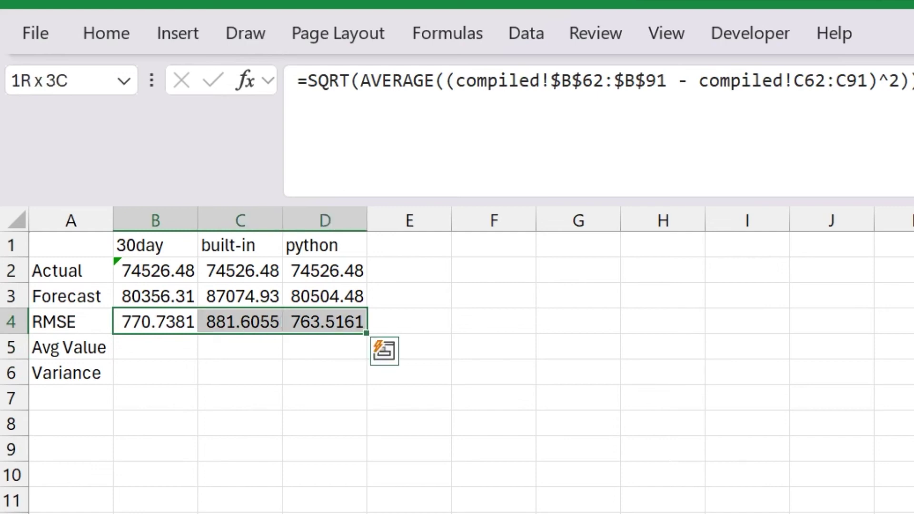
pyautogui.press('Up')
pyautogui.press('Down')
pyautogui.press('Down')
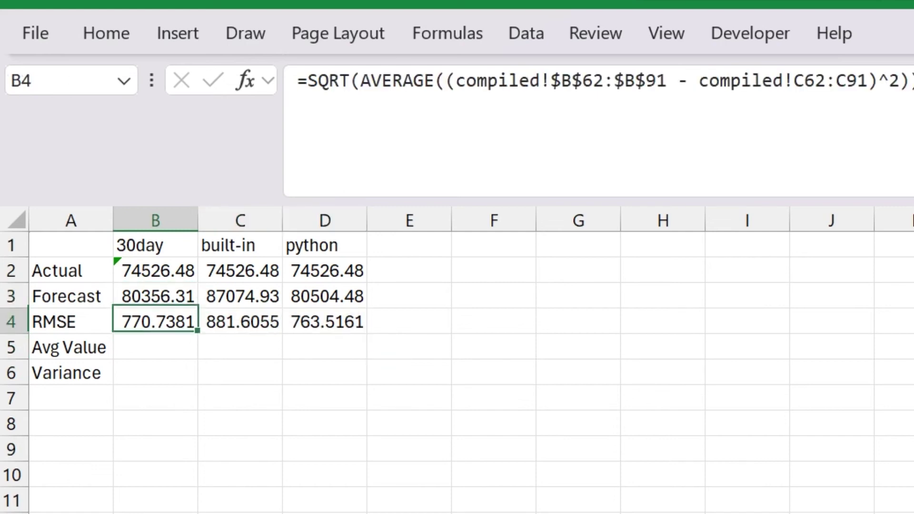
pyautogui.write('=')
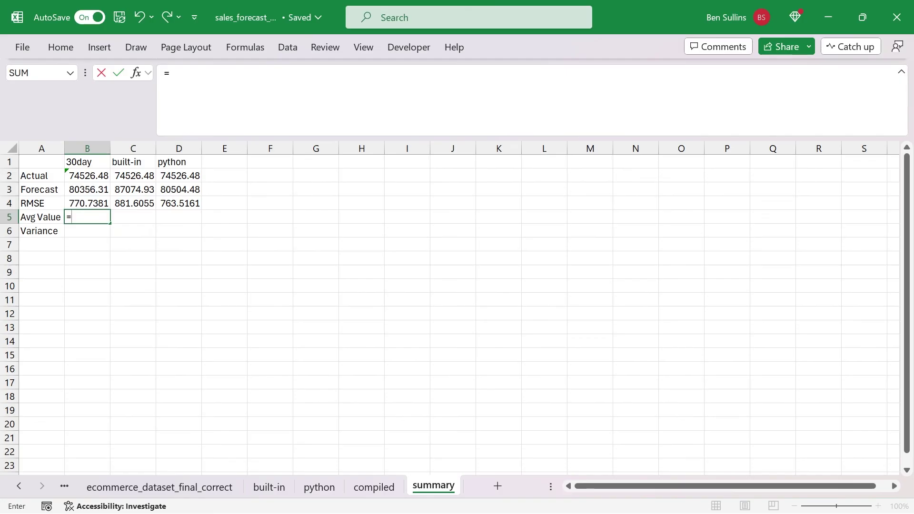
pyautogui.write('average(')
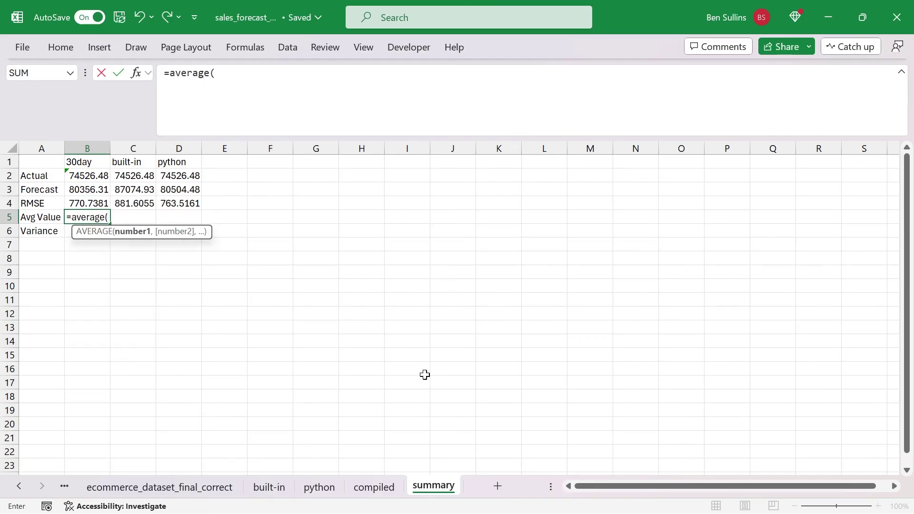
# Step: Complete B5 as =AVERAGE(compiled!B62:B91), showing 2484.216
pyautogui.click(369, 487)
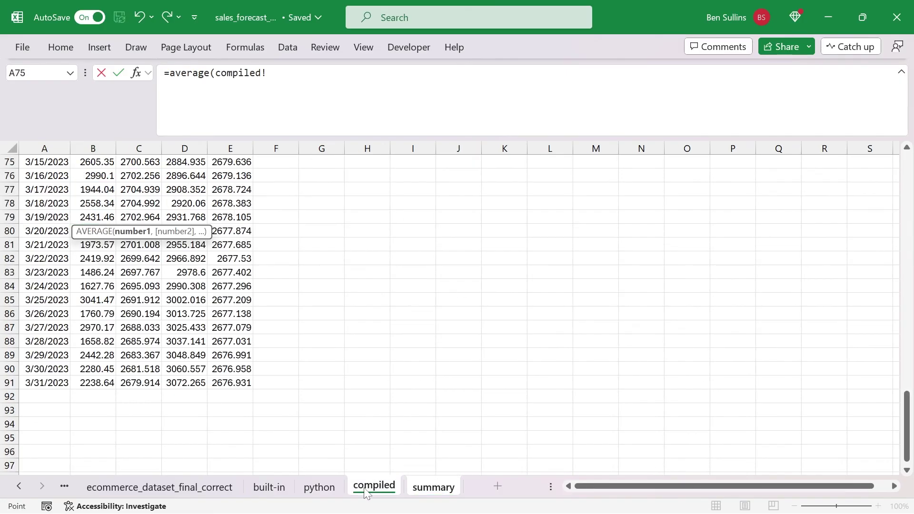
pyautogui.click(91, 381)
pyautogui.hotkey('shift', 'Up')
pyautogui.hotkey('shift', 'Up')
pyautogui.hotkey('shift', 'Up')
pyautogui.hotkey('shift', 'Up')
pyautogui.hotkey('shift', 'Up')
pyautogui.hotkey('shift', 'Up')
pyautogui.hotkey('shift', 'Up')
pyautogui.hotkey('shift', 'Up')
pyautogui.hotkey('shift', 'Up')
pyautogui.hotkey('shift', 'Up')
pyautogui.hotkey('shift', 'Up')
pyautogui.hotkey('shift', 'Up')
pyautogui.hotkey('shift', 'Up')
pyautogui.hotkey('shift', 'Up')
pyautogui.hotkey('shift', 'Up')
pyautogui.hotkey('shift', 'Up')
pyautogui.hotkey('shift', 'Up')
pyautogui.hotkey('shift', 'Up')
pyautogui.hotkey('shift', 'Up')
pyautogui.hotkey('shift', 'Up')
pyautogui.hotkey('shift', 'Up')
pyautogui.hotkey('shift', 'Up')
pyautogui.hotkey('shift', 'Up')
pyautogui.hotkey('shift', 'Up')
pyautogui.hotkey('shift', 'Up')
pyautogui.hotkey('shift', 'Up')
pyautogui.hotkey('shift', 'Up')
pyautogui.hotkey('shift', 'Up')
pyautogui.hotkey('shift', 'Up')
pyautogui.hotkey('shift', 'Up')
pyautogui.hotkey('shift', 'Up')
pyautogui.hotkey('shift', 'Up')
pyautogui.hotkey('shift', 'Down')
pyautogui.hotkey('shift', 'Down')
pyautogui.hotkey('shift', 'Down')
pyautogui.hotkey('shift', 'Down')
pyautogui.hotkey('shift', 'Down')
pyautogui.hotkey('shift', 'Down')
pyautogui.hotkey('shift', 'Down')
pyautogui.hotkey('shift', 'Down')
pyautogui.hotkey('shift', 'Down')
pyautogui.hotkey('shift', 'Down')
pyautogui.hotkey('shift', 'Down')
pyautogui.hotkey('shift', 'Up')
pyautogui.press('Return')
pyautogui.press('Up')
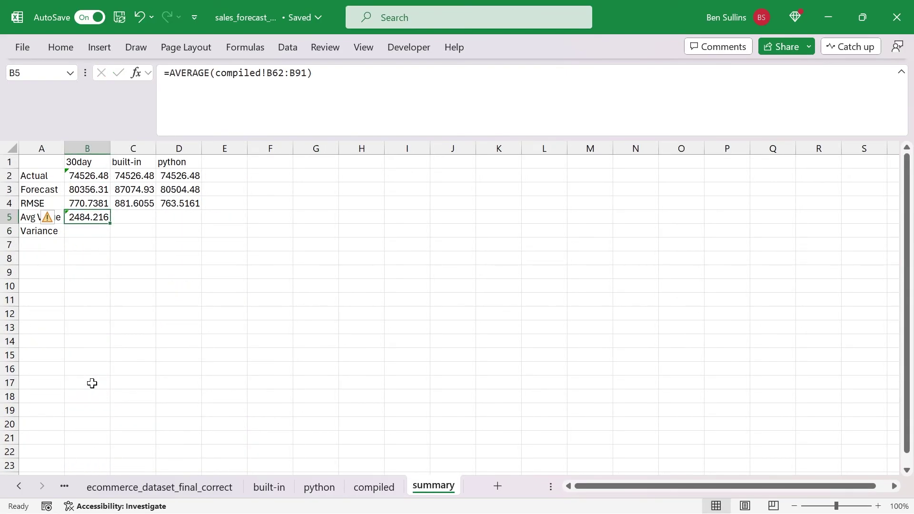
pyautogui.press('Down')
pyautogui.press('Up')
# Step: Link C5 to =B5 and copy it into D5 so all three methods show 2484.216
pyautogui.press('Right')
pyautogui.write('=B5')
pyautogui.hotkey('ctrl', 'Return')
pyautogui.hotkey('ctrl', 'c')
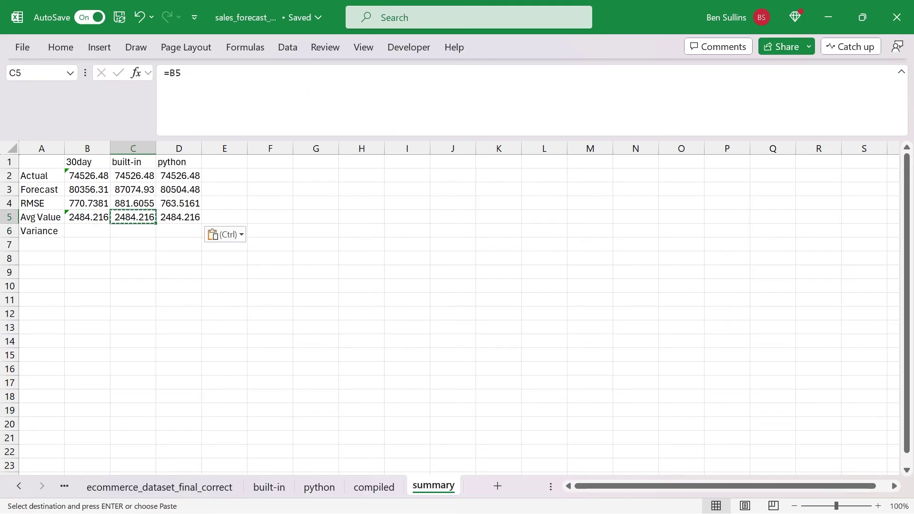
pyautogui.press('Right')
pyautogui.hotkey('ctrl', 'v')
pyautogui.press('Left')
pyautogui.press('Left')
pyautogui.press('Down')
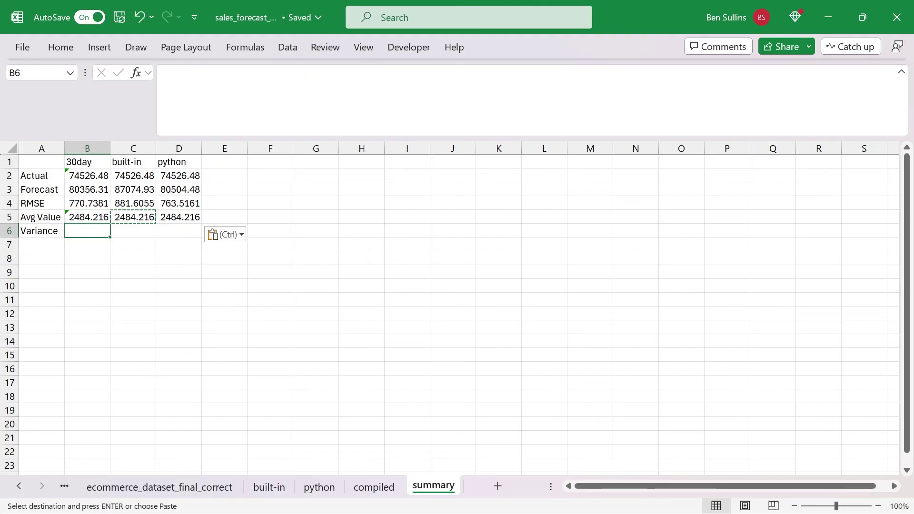
pyautogui.write('=')
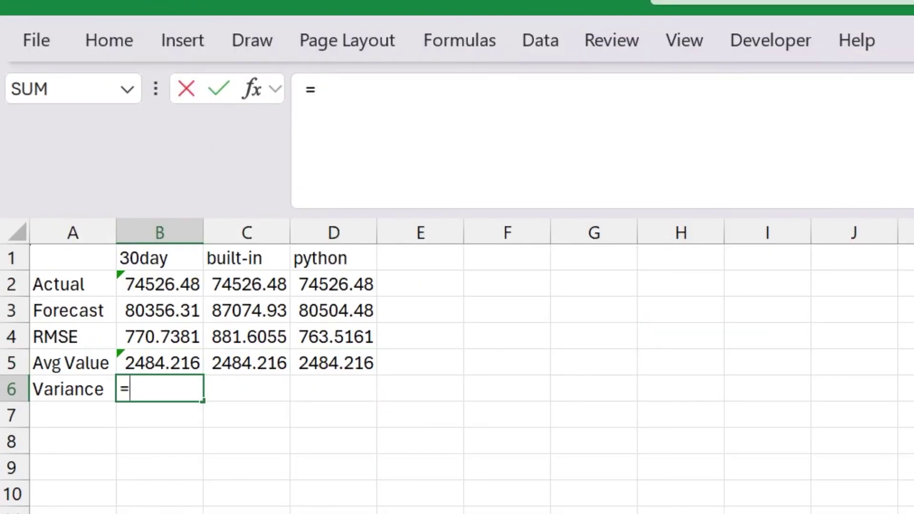
# Step: Enter the 30day variance in B6 as =B4/B5
pyautogui.press('Up')
pyautogui.press('Up')
pyautogui.write('/')
pyautogui.press('Up')
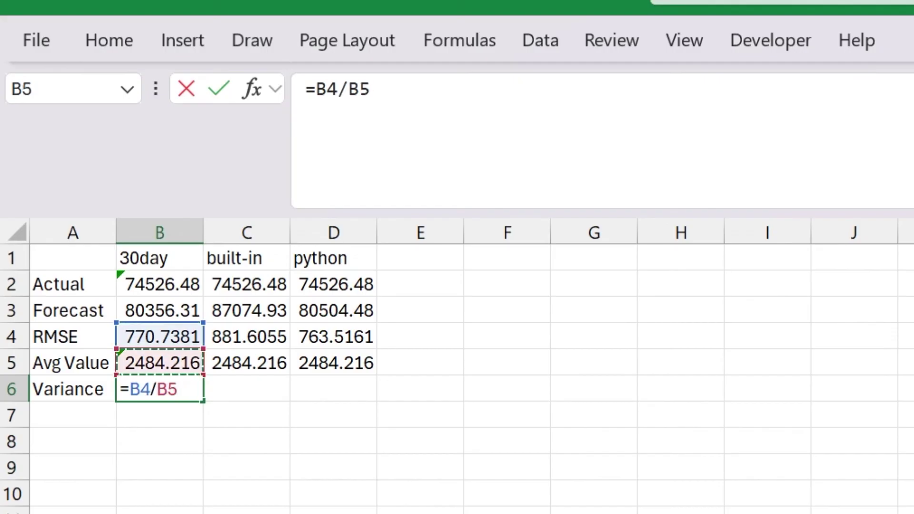
pyautogui.press('Return')
pyautogui.press('Up')
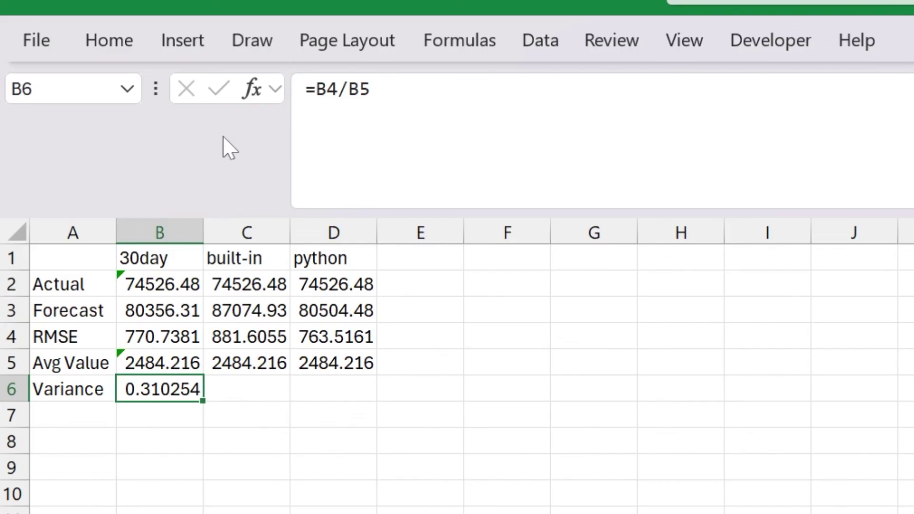
# Step: Format B6 as a one-decimal percentage and copy it to C6:D6, giving 31.0%, 35.5%, 30.7%
pyautogui.click(118, 40)
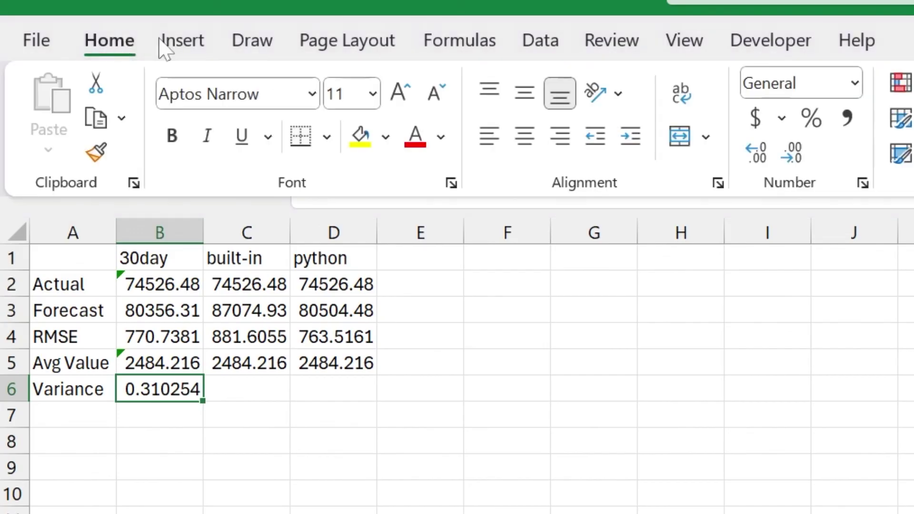
pyautogui.click(812, 118)
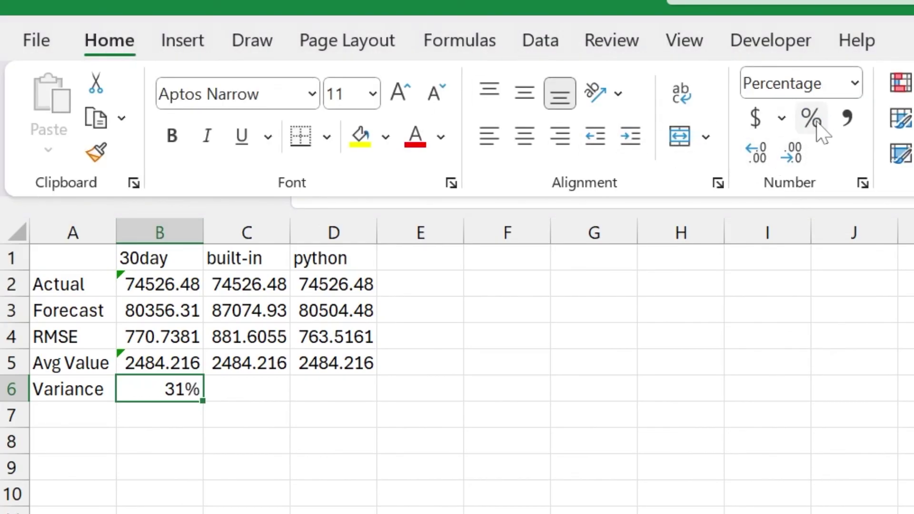
pyautogui.click(756, 153)
pyautogui.hotkey('ctrl', 'c')
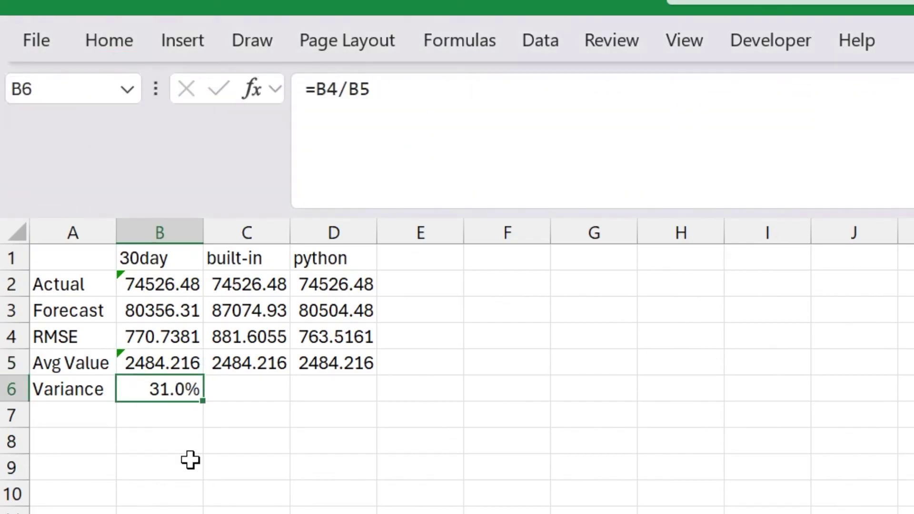
pyautogui.press('Right')
pyautogui.hotkey('ctrl', 'v')
pyautogui.press('Right')
pyautogui.hotkey('ctrl', 'v')
pyautogui.press('Return')
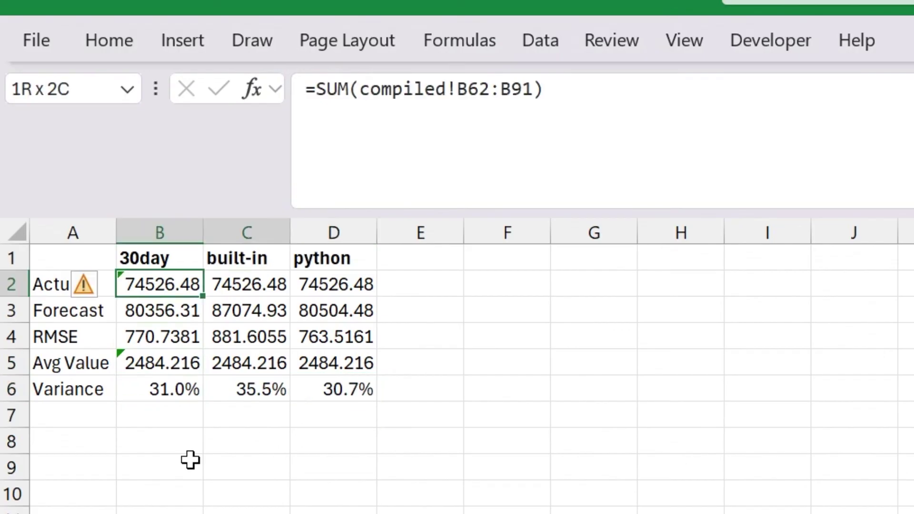
# Step: Round the Actual through Avg Value figures in B2:D5 to whole numbers, e.g. 74526 and 771
pyautogui.hotkey('shift', 'Right')
pyautogui.hotkey('shift', 'Down')
pyautogui.hotkey('shift', 'Down')
pyautogui.hotkey('shift', 'Down')
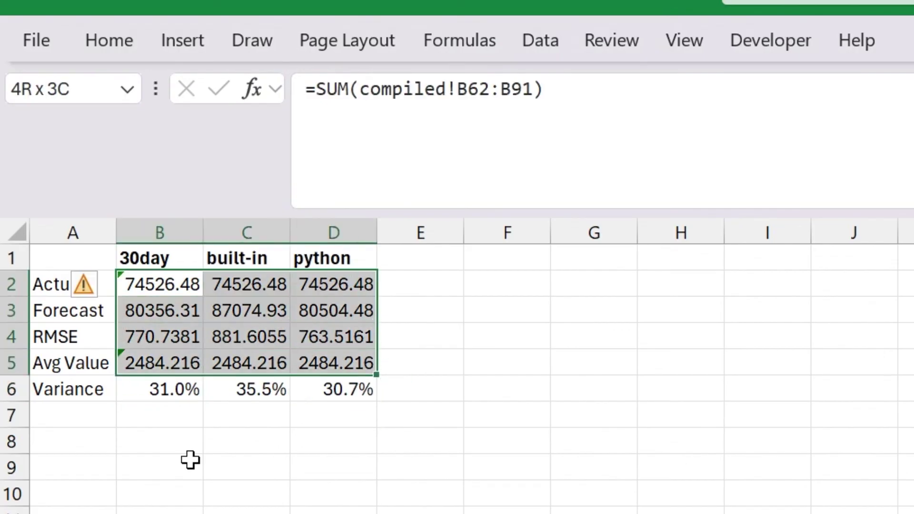
pyautogui.click(114, 47)
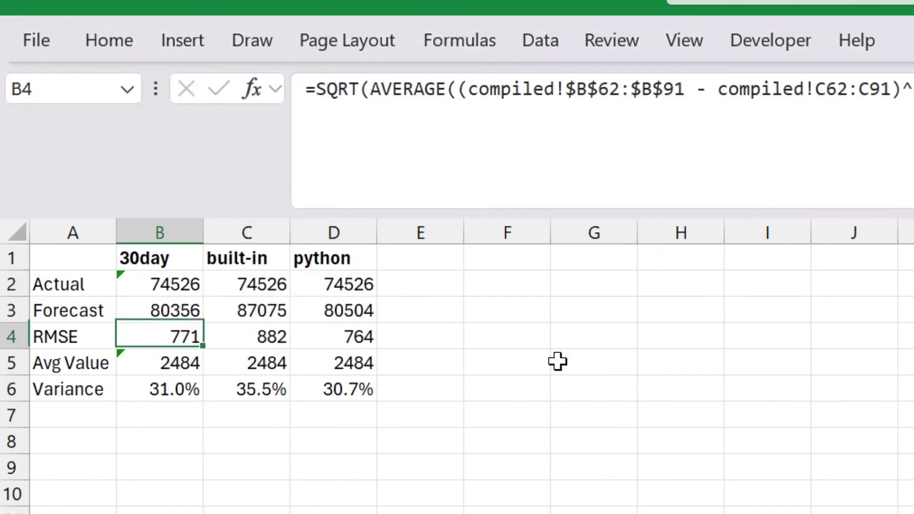
pyautogui.press('Up')
pyautogui.press('Right')
pyautogui.press('Right')
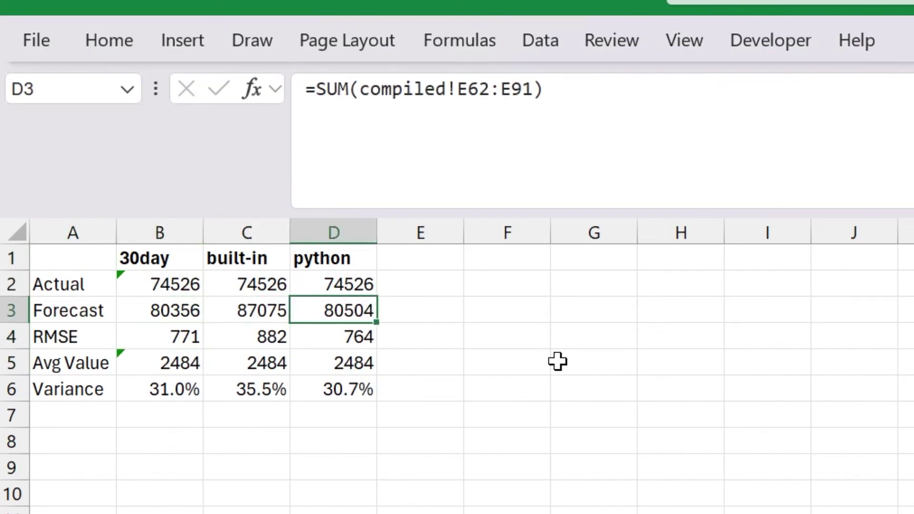
pyautogui.press('Down')
pyautogui.press('Down')
pyautogui.press('Down')
pyautogui.press('Left')
pyautogui.press('Left')
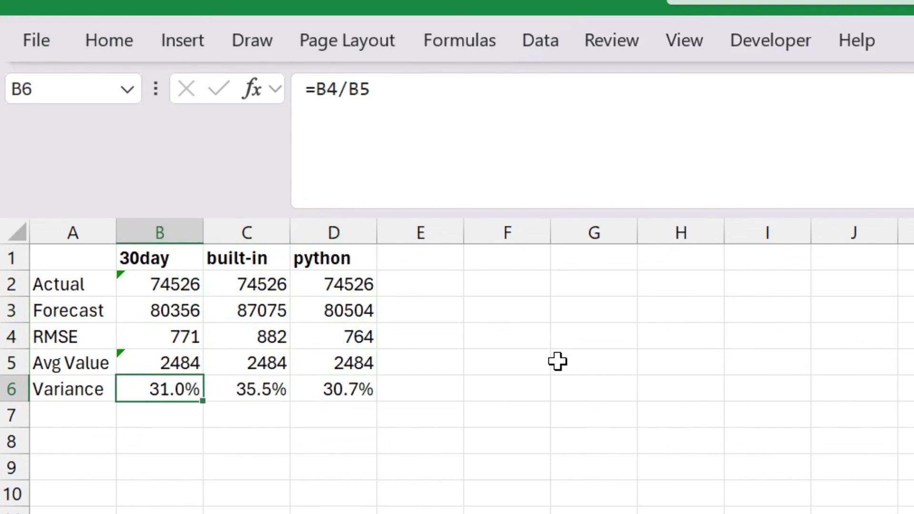
pyautogui.press('Up')
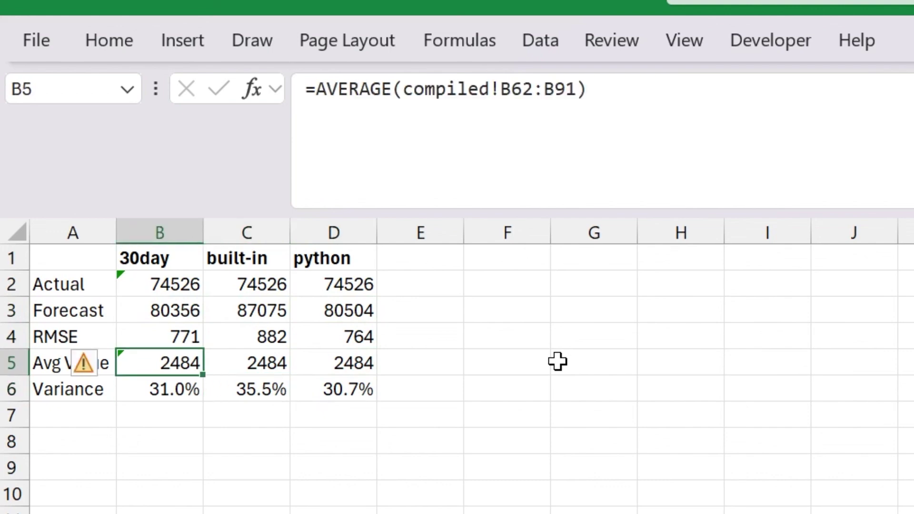
pyautogui.click(339, 395)
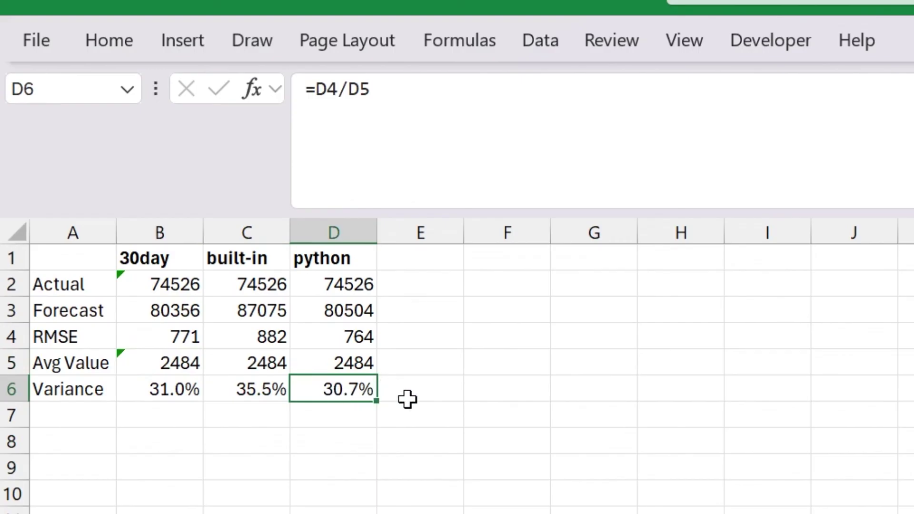
pyautogui.click(344, 342)
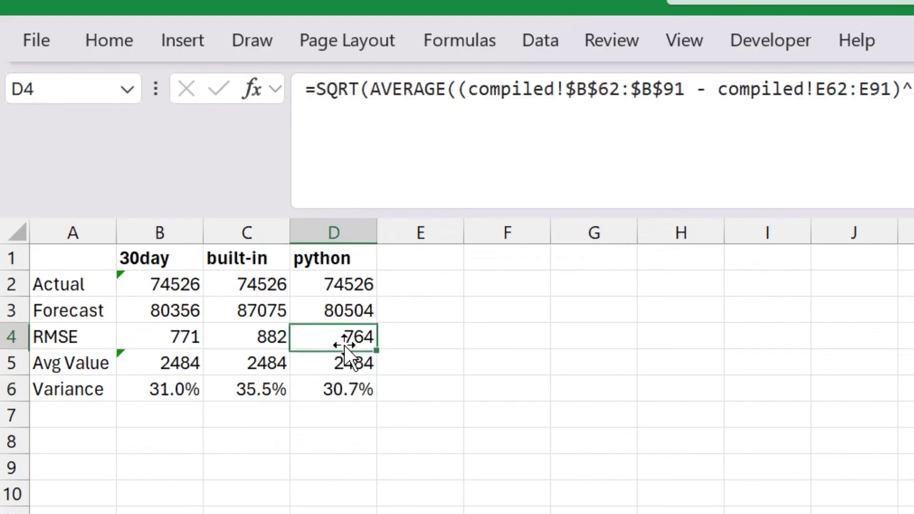
pyautogui.click(364, 399)
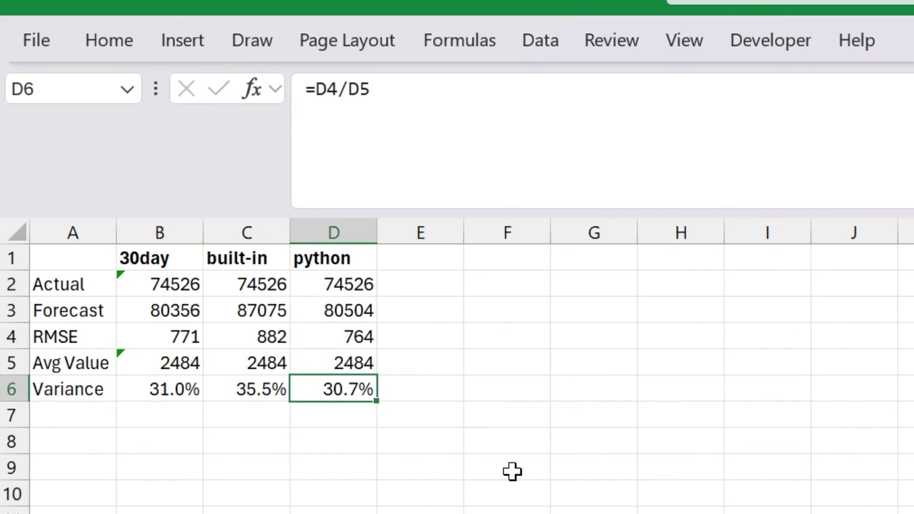
pyautogui.press('Up')
pyautogui.press('Down')
pyautogui.press('Up')
pyautogui.press('Up')
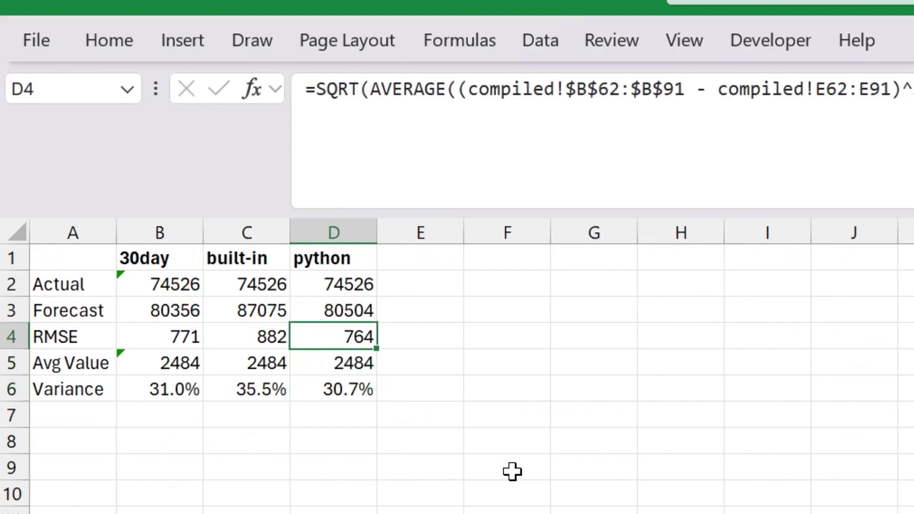
pyautogui.press('Down')
pyautogui.press('Left')
pyautogui.press('Left')
pyautogui.press('Up')
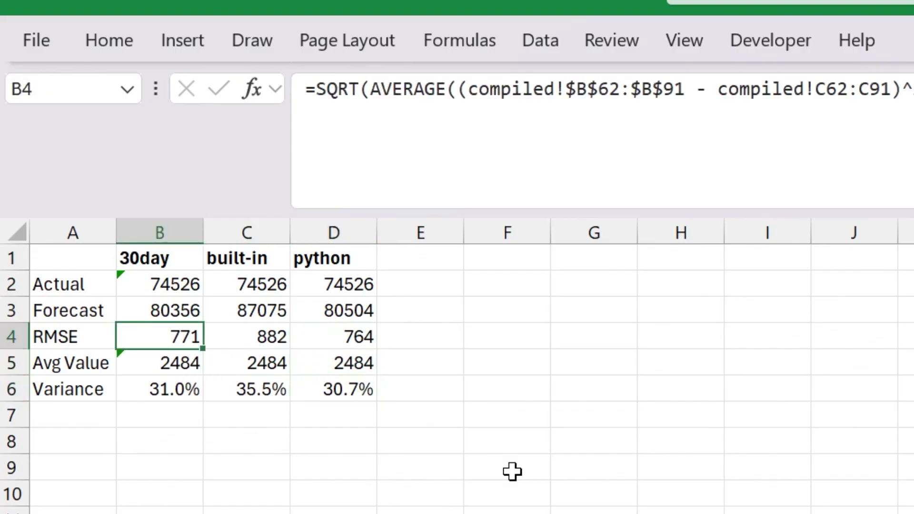
pyautogui.hotkey('shift', 'Down')
pyautogui.hotkey('shift', 'Down')
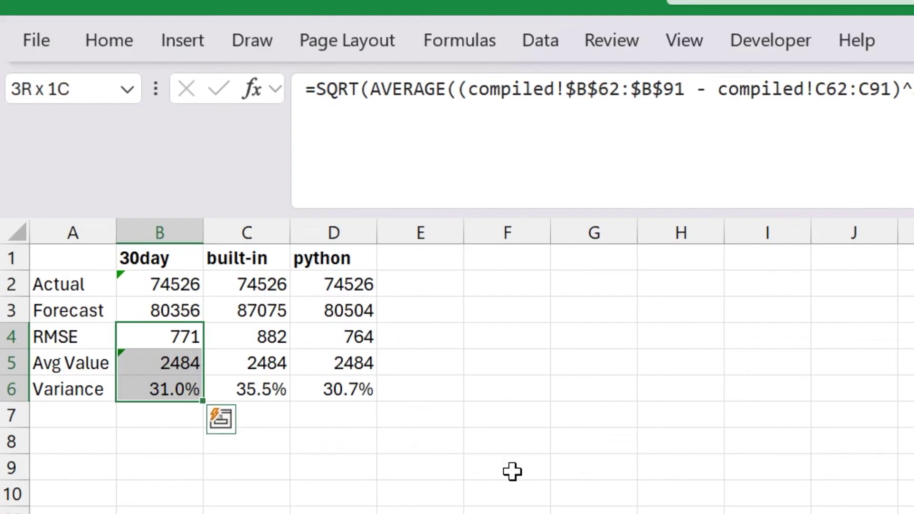
pyautogui.press('Right')
pyautogui.hotkey('shift', 'Down')
pyautogui.press('Left')
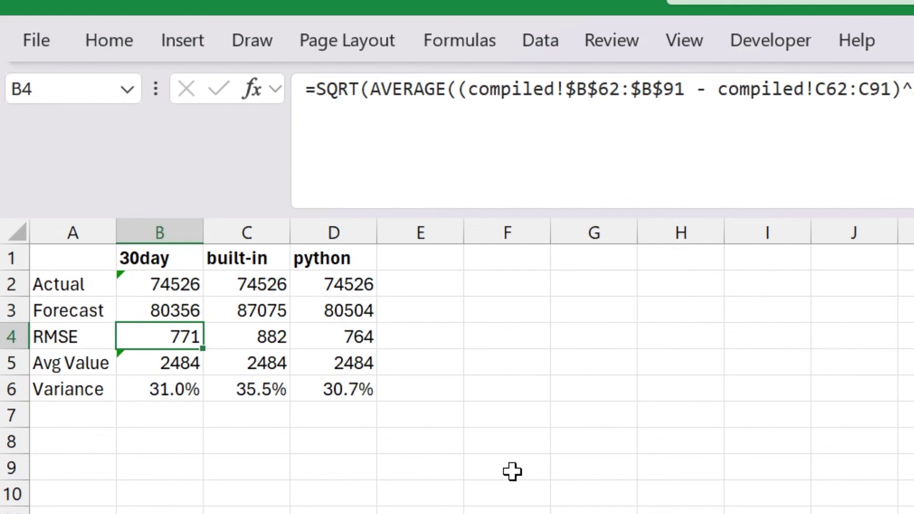
pyautogui.hotkey('shift', 'Right')
pyautogui.hotkey('shift', 'Right')
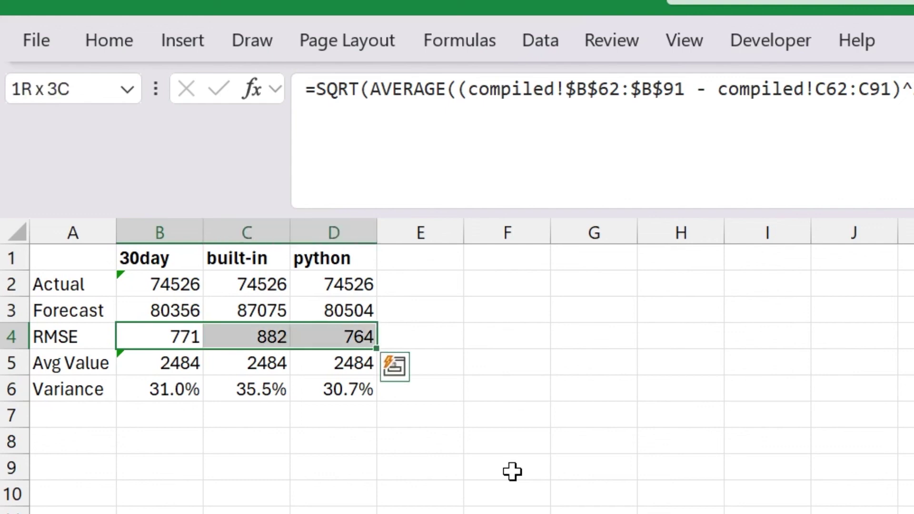
pyautogui.hotkey('shift', 'Down')
pyautogui.hotkey('shift', 'Down')
pyautogui.hotkey('ctrl', 'Up')
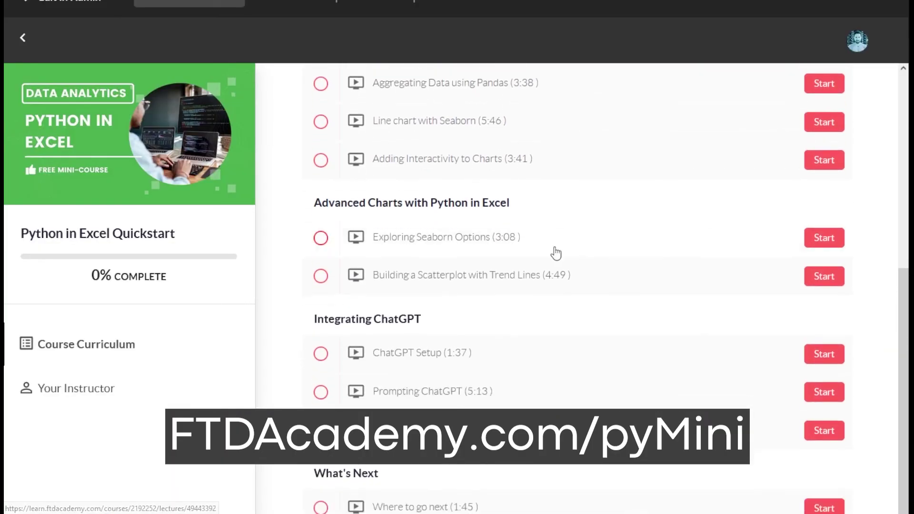
# Step: Start the 'Facet Bar Chart Using Seaborn and ChatGPT' lesson from the course curriculum
pyautogui.click(443, 423)
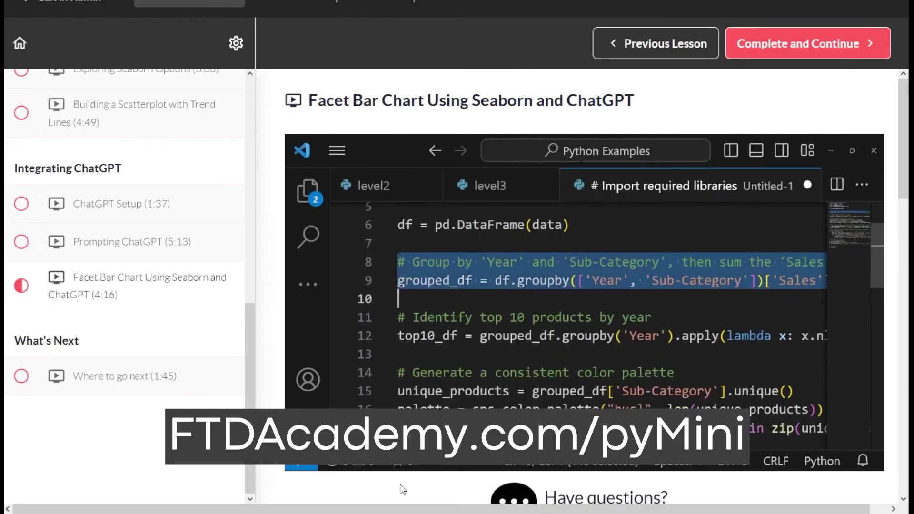